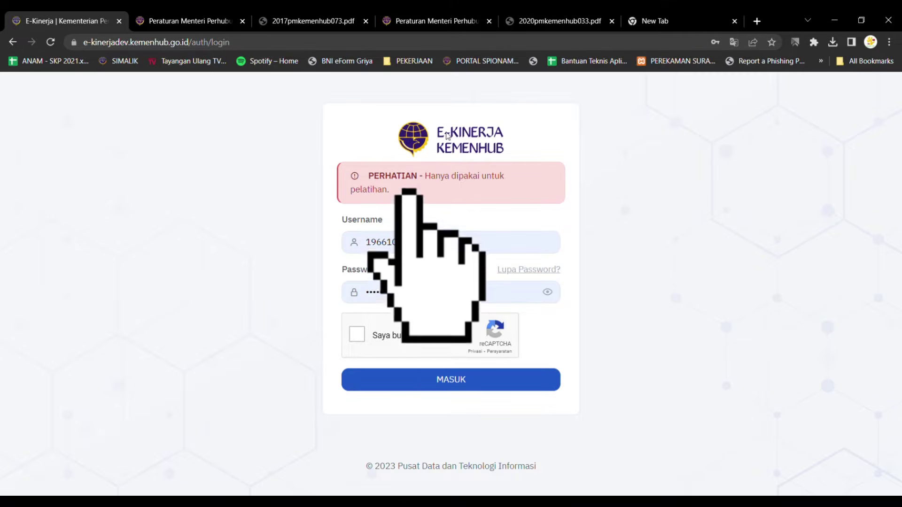
# - Complete the reCAPTCHA check and try to sign in with the prefilled credentials
pyautogui.click(369, 341)
pyautogui.click(419, 389)
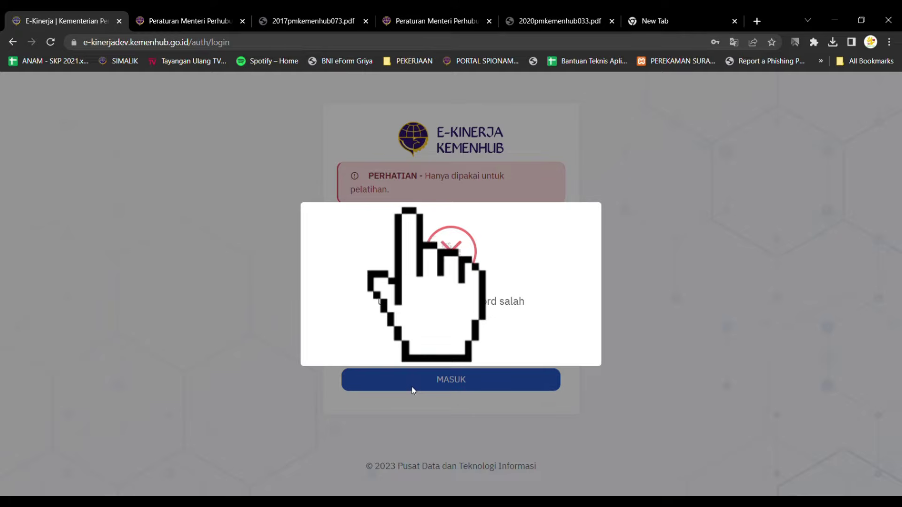
pyautogui.click(465, 347)
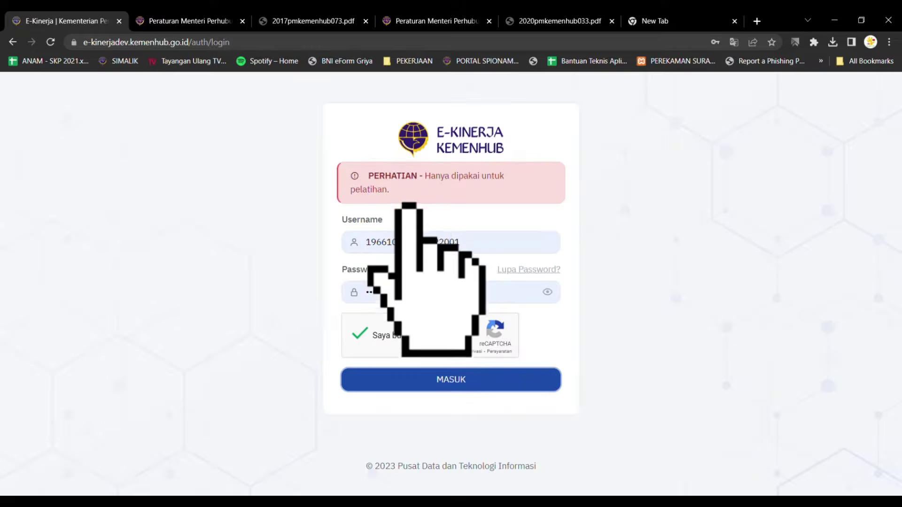
# - Re-enter the account password and sign in to the training dashboard
pyautogui.doubleClick(441, 292)
pyautogui.write('••')
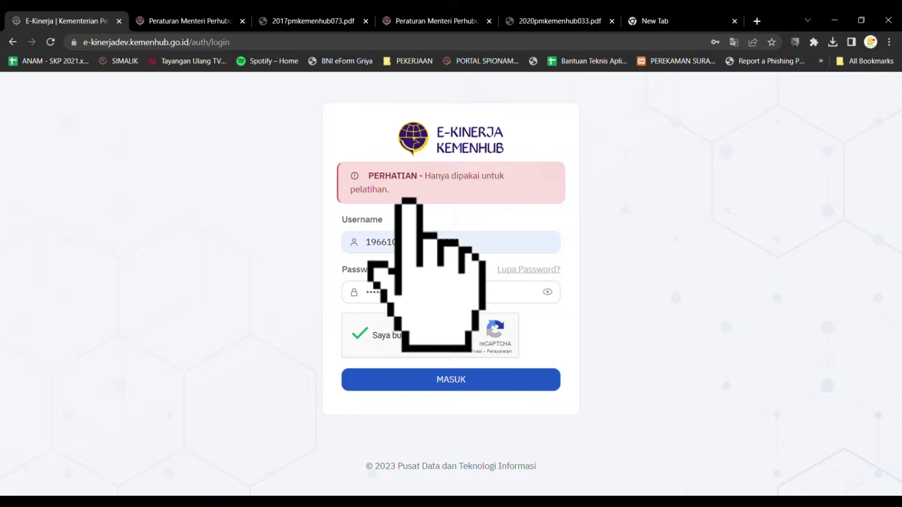
pyautogui.click(418, 383)
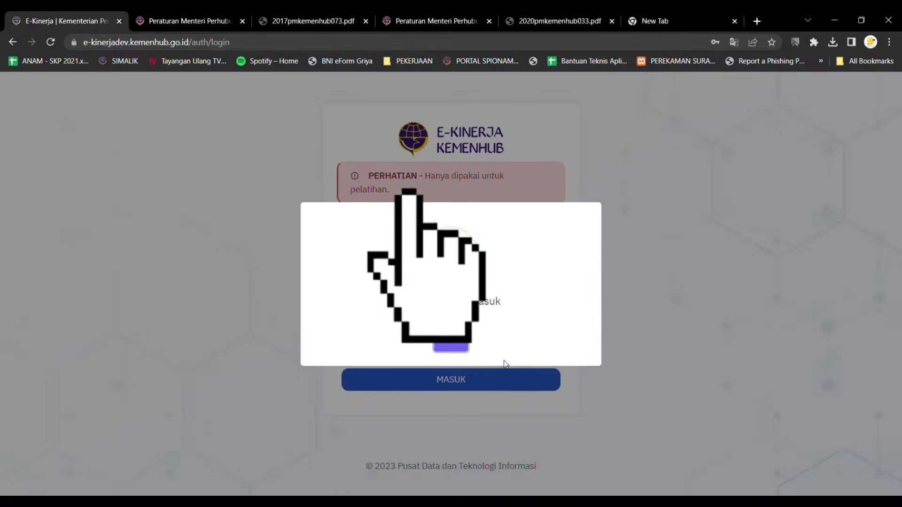
pyautogui.click(451, 338)
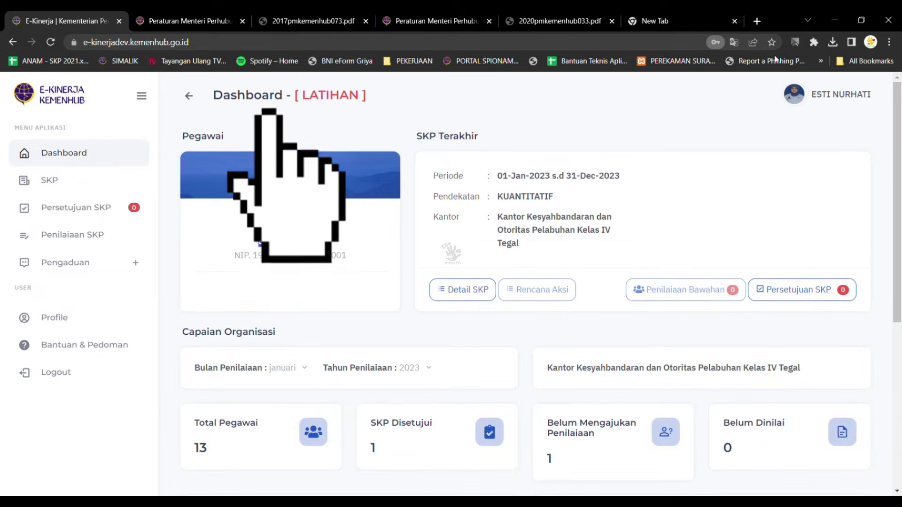
# - Check the latest SKP's period on the dashboard and open that SKP's details
pyautogui.doubleClick(477, 179)
pyautogui.tripleClick(572, 179)
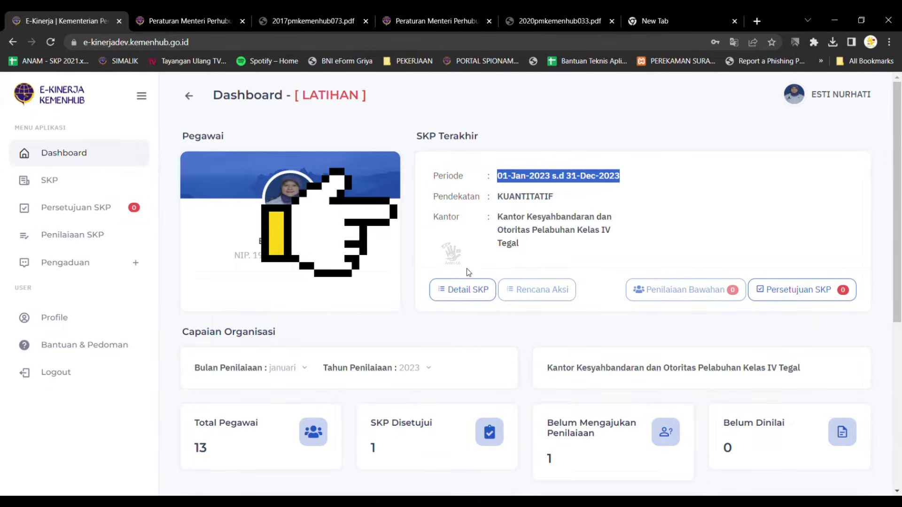
pyautogui.click(450, 291)
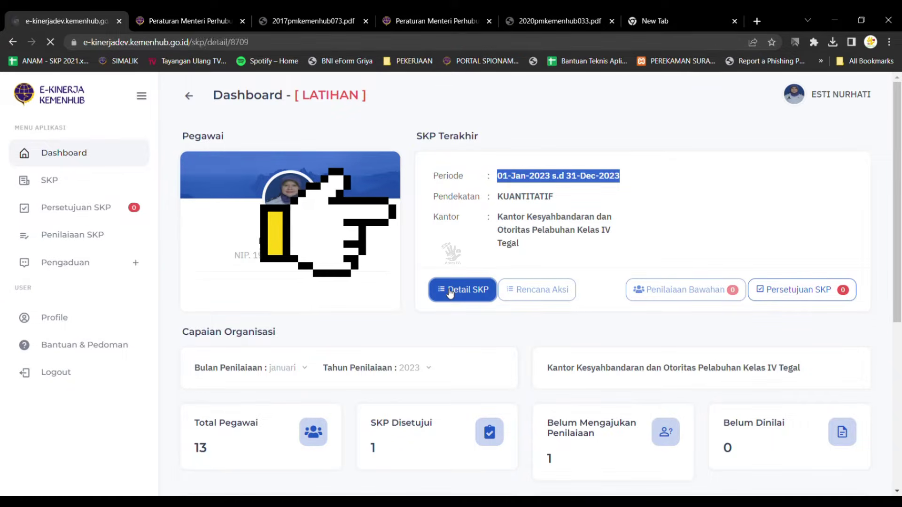
# - Review the SKP's work results table, including the superior's intervened plan and the employee's own plan, and the work behaviour section
pyautogui.scroll(-5, 427, 349)
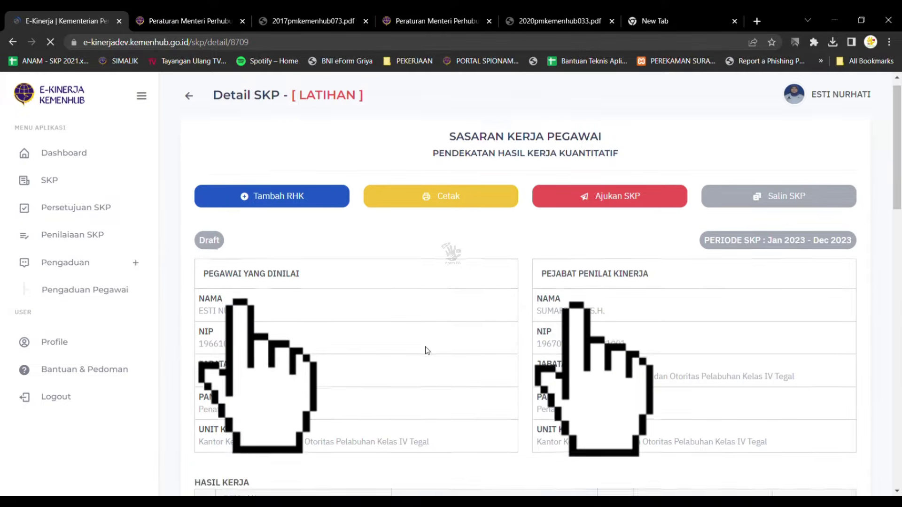
pyautogui.scroll(-7, 428, 350)
pyautogui.scroll(5, 428, 350)
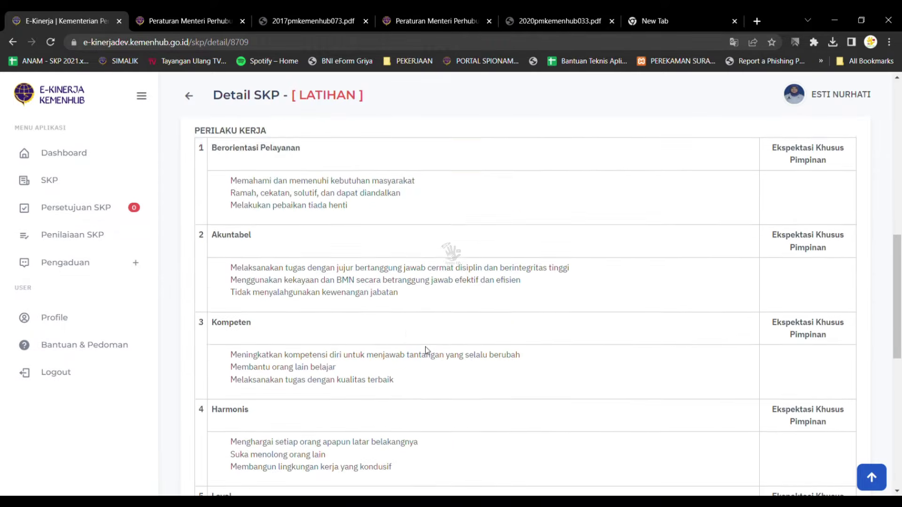
pyautogui.scroll(1, 427, 350)
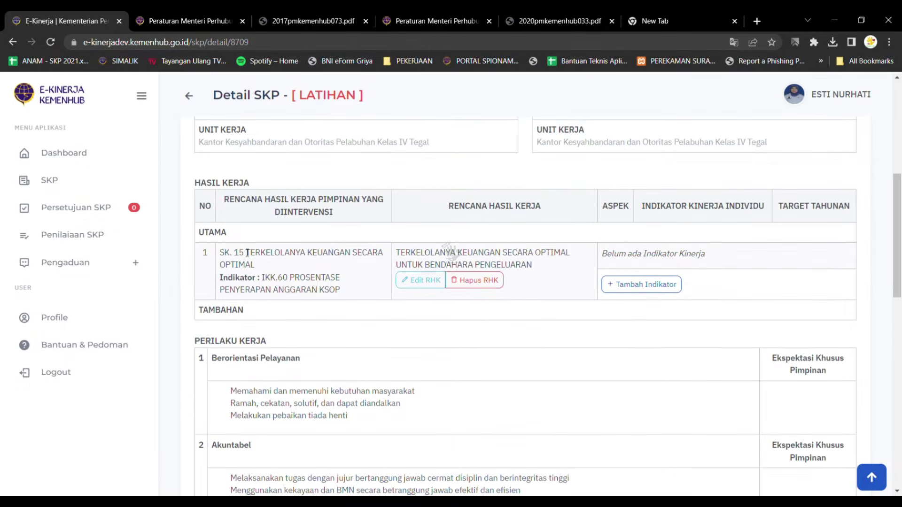
pyautogui.moveTo(298, 268); pyautogui.dragTo(338, 294)
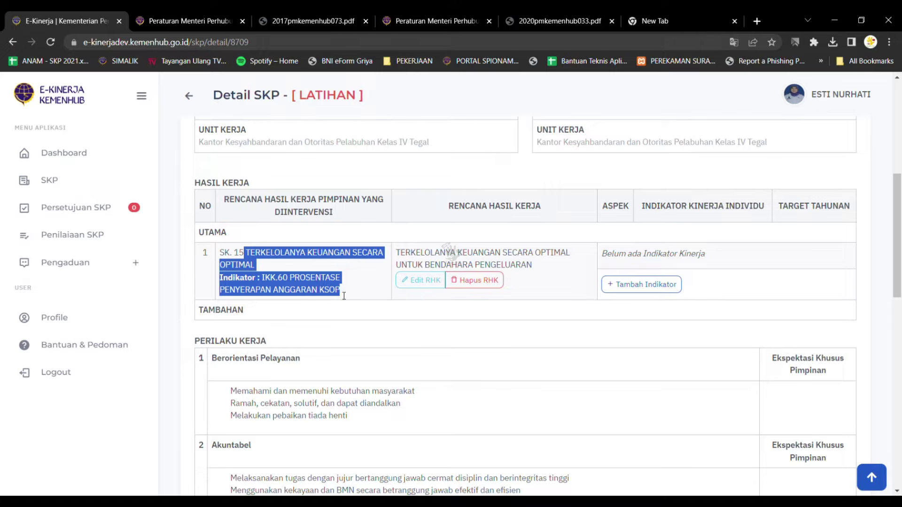
pyautogui.tripleClick(510, 267)
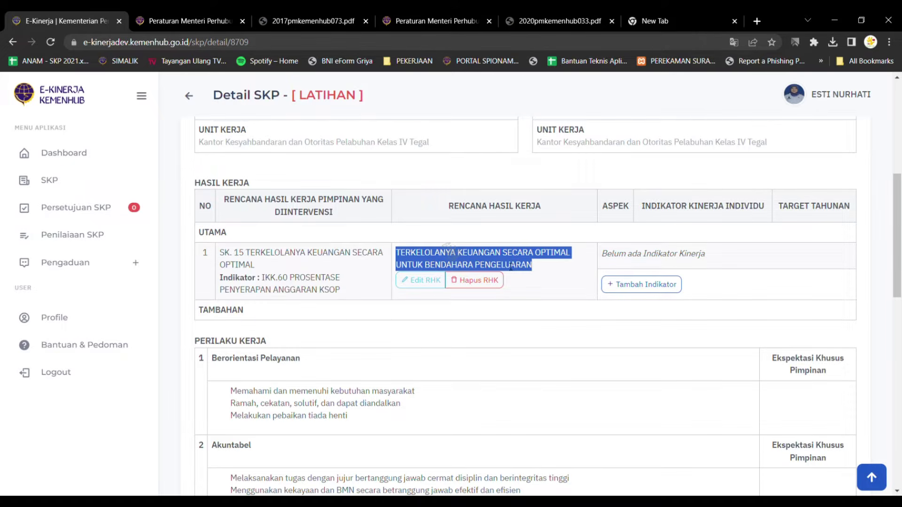
pyautogui.scroll(3, 511, 267)
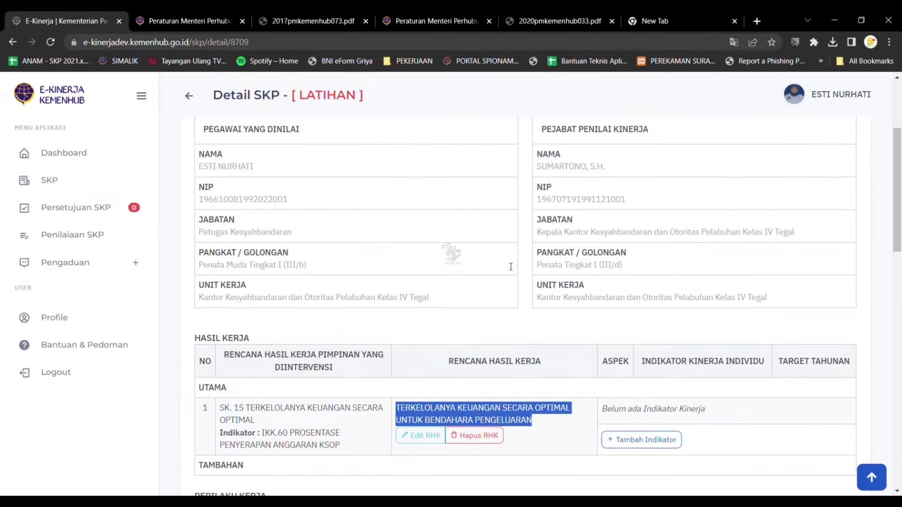
pyautogui.scroll(-9, 507, 284)
pyautogui.scroll(-5, 507, 285)
pyautogui.scroll(15, 507, 284)
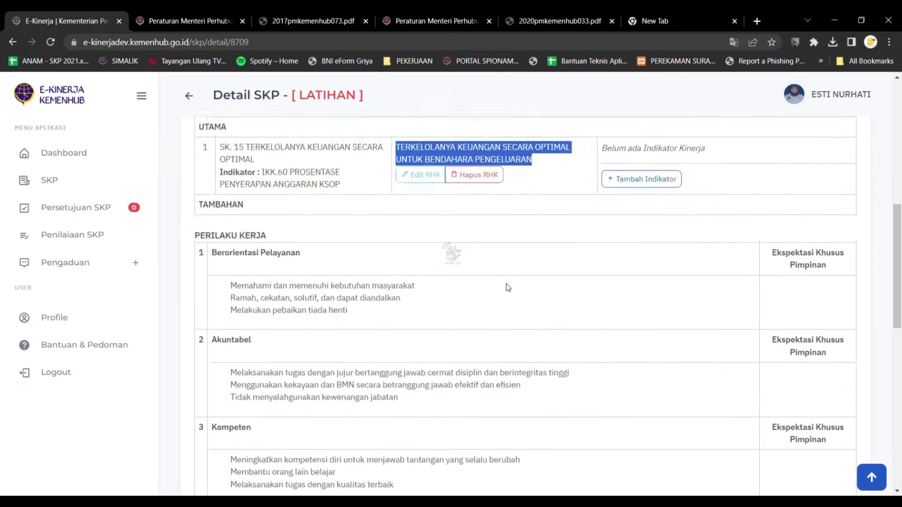
# - Compare the assessed employee's position with the planned work result and the superior's intervened plan in the main results row
pyautogui.scroll(-1, 506, 283)
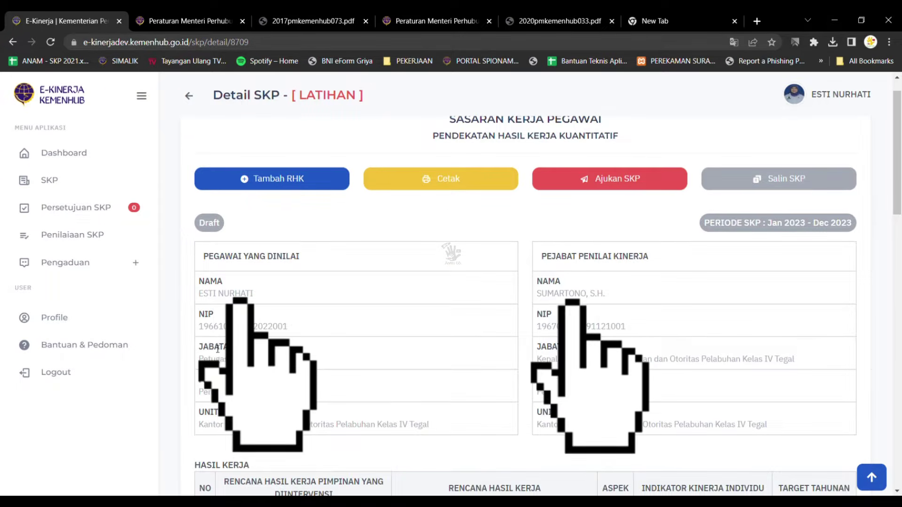
pyautogui.moveTo(199, 359); pyautogui.dragTo(291, 360)
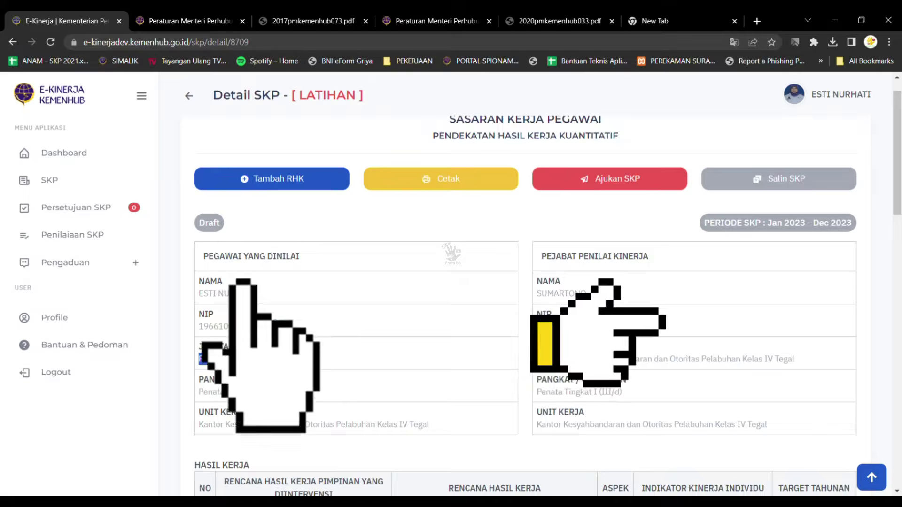
pyautogui.scroll(-3, 506, 283)
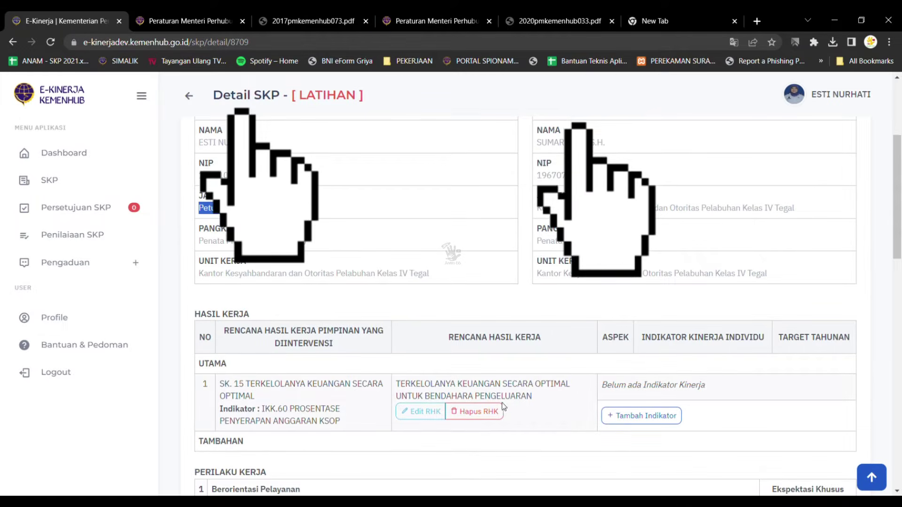
pyautogui.tripleClick(509, 398)
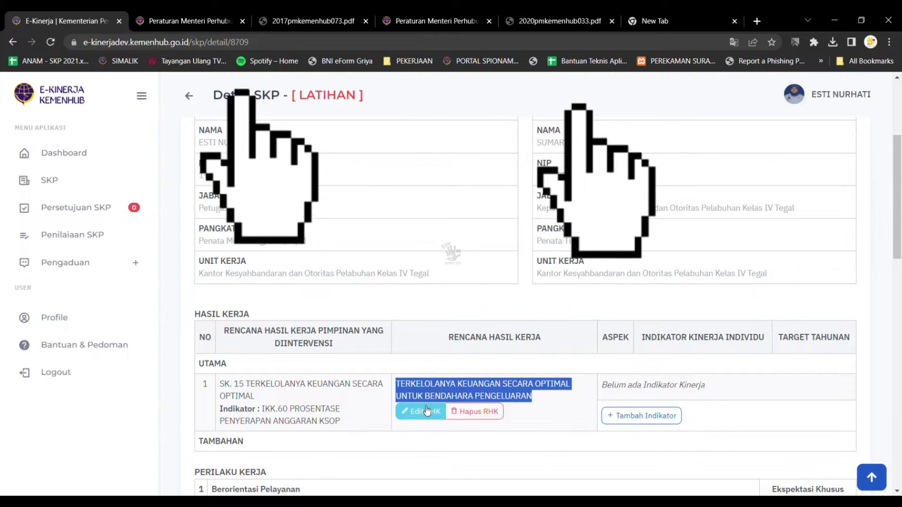
pyautogui.tripleClick(298, 385)
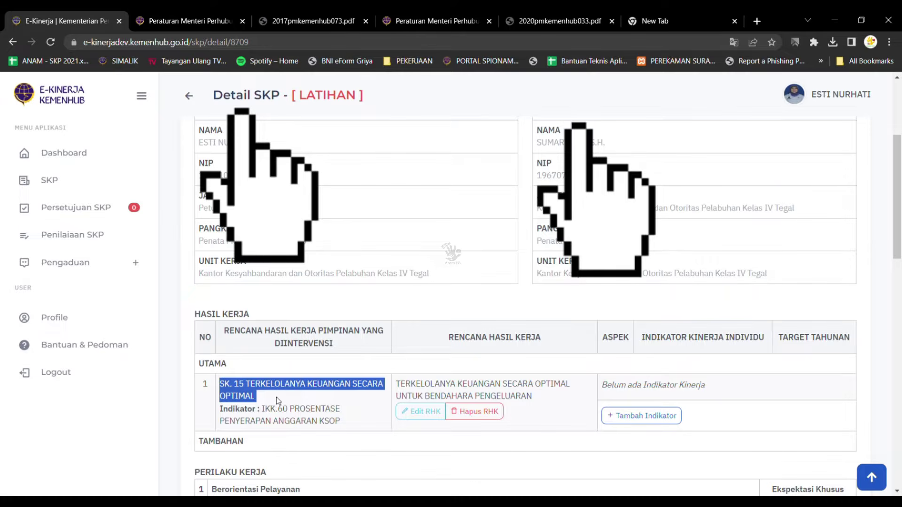
pyautogui.tripleClick(263, 208)
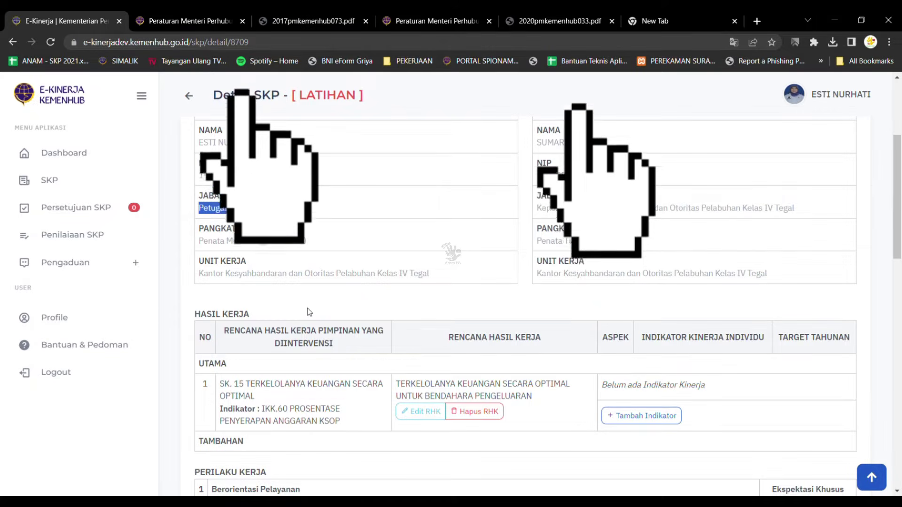
# - Delete the main work result plan "TERKELOLANYA KEUANGAN SECARA OPTIMAL UNTUK BENDAHARA PENGELUARAN" from the SKP
pyautogui.click(477, 416)
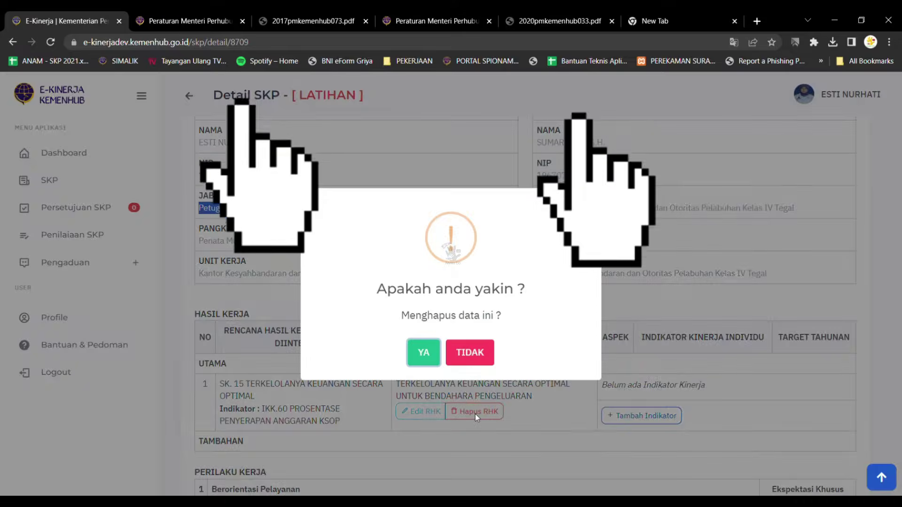
pyautogui.click(427, 354)
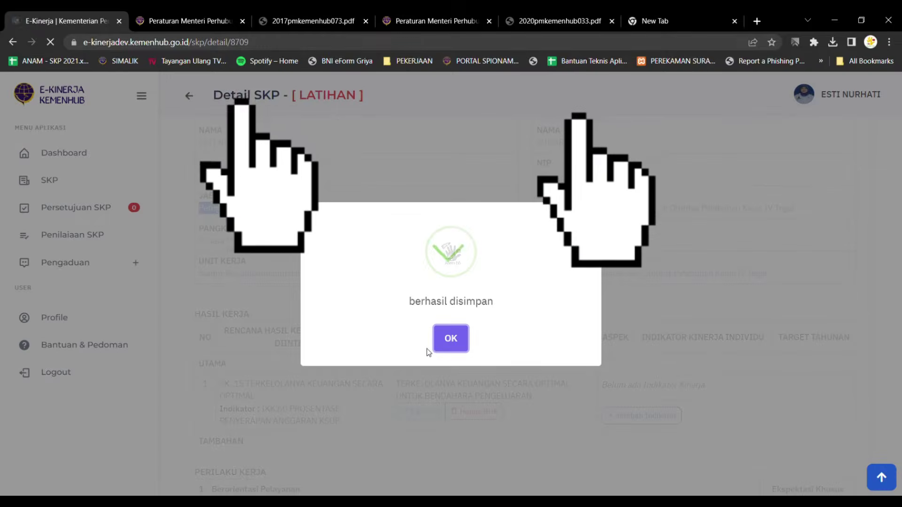
pyautogui.click(444, 348)
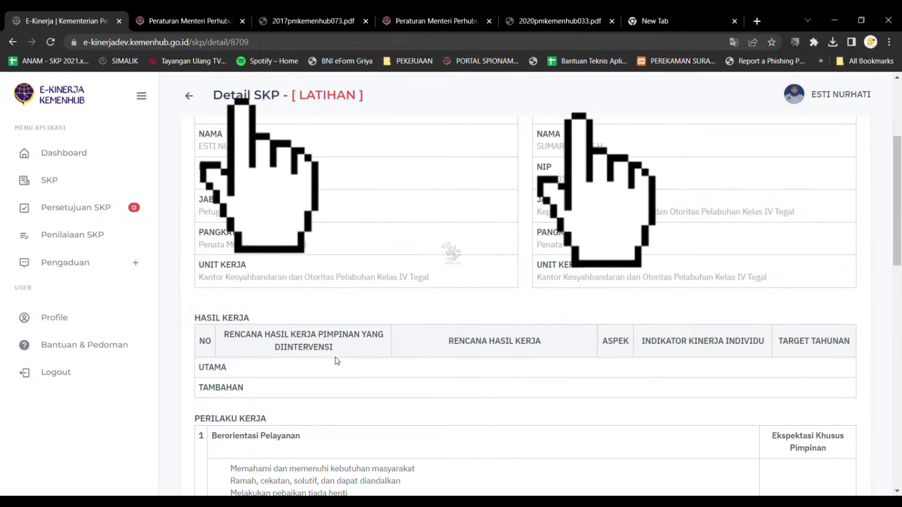
# - Start a new RHK linked to the superior's plan "SK. 1 MENURUNNYA JUMLAH KECELAKAAN DI WILAYAH KERJA PELABUHAN" and set its type to UTAMA
pyautogui.scroll(4, 324, 369)
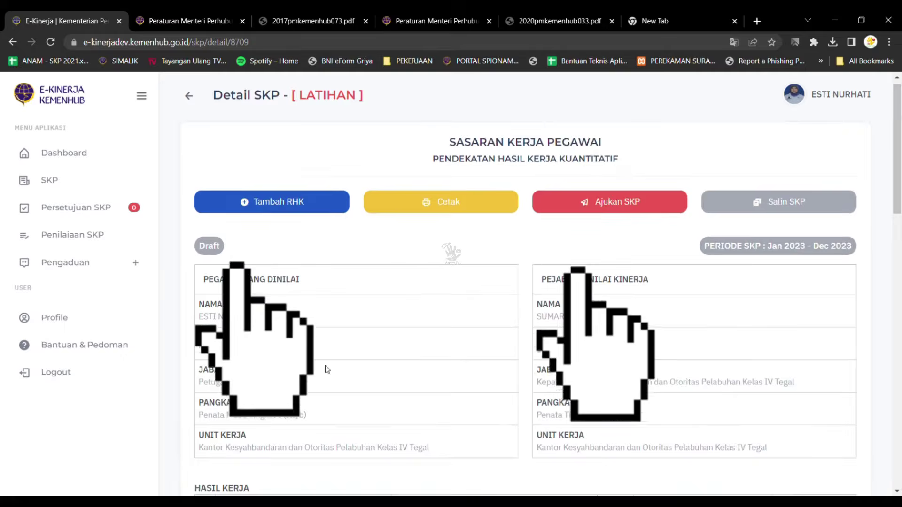
pyautogui.click(276, 211)
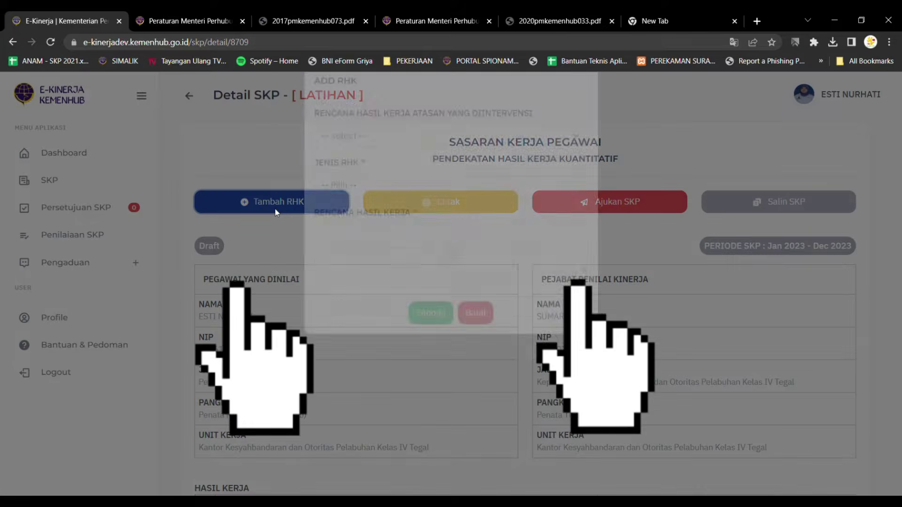
pyautogui.click(422, 169)
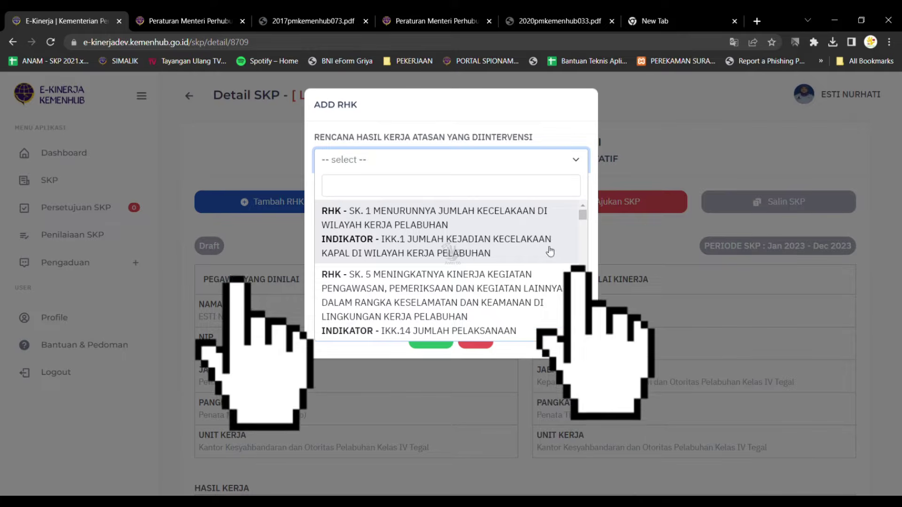
pyautogui.click(473, 240)
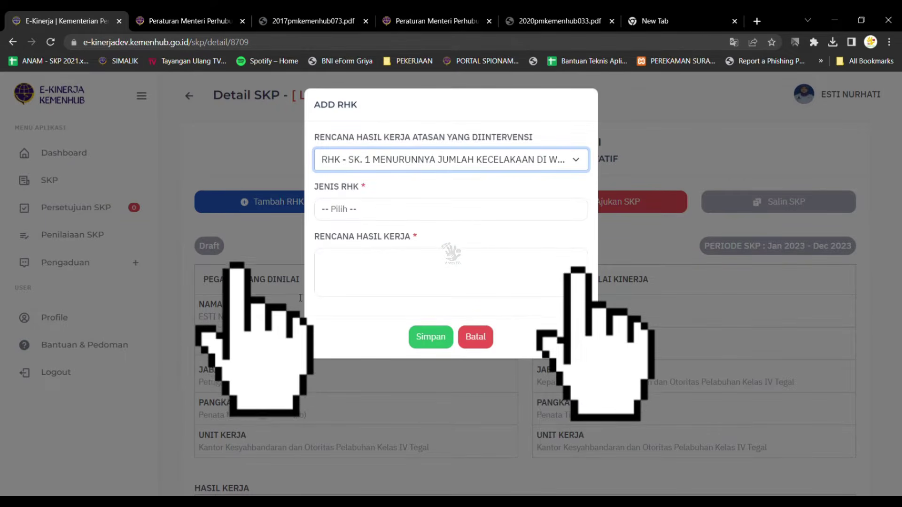
pyautogui.click(410, 210)
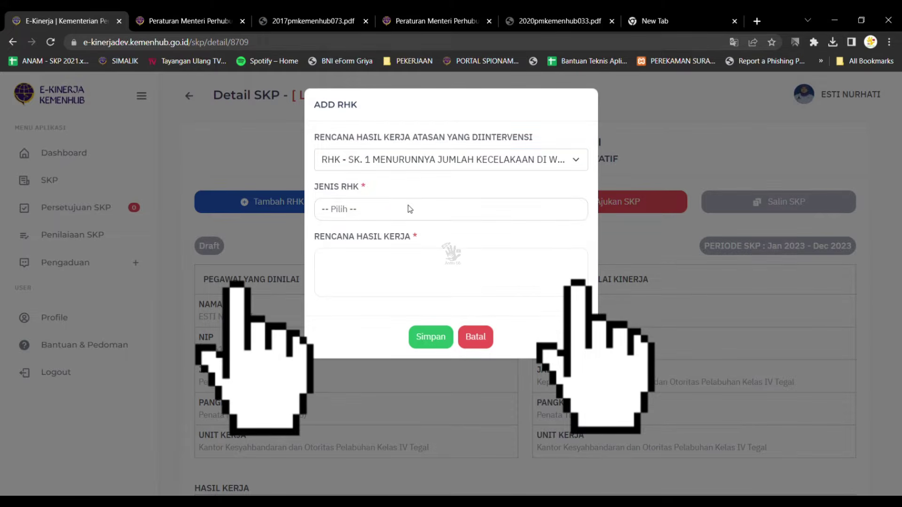
pyautogui.click(401, 246)
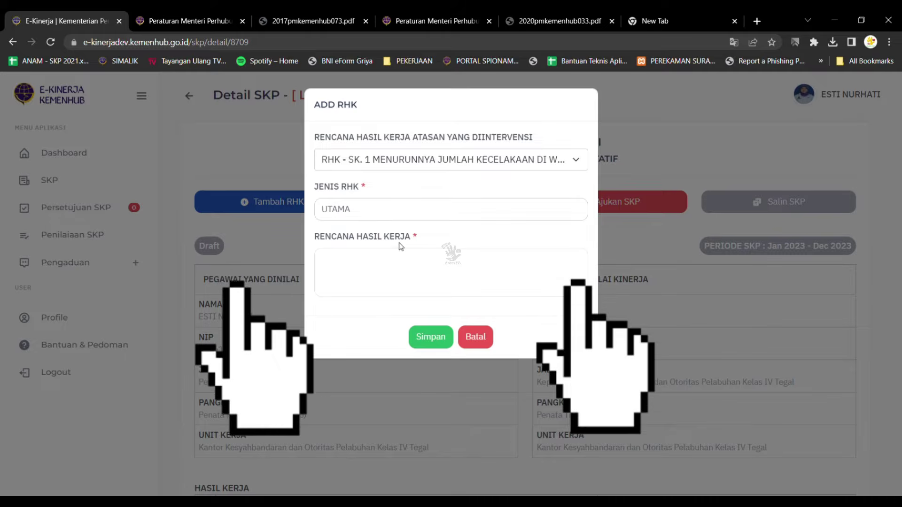
pyautogui.click(387, 255)
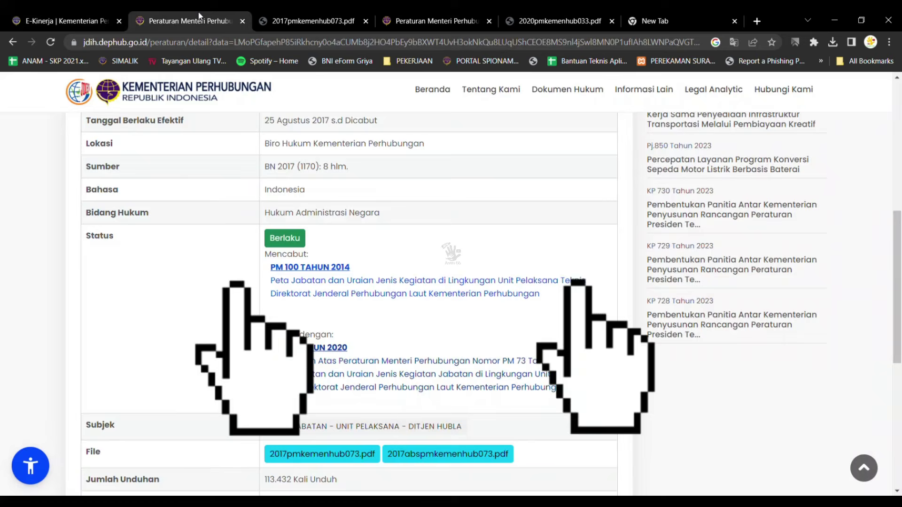
# - Examine the title and amendment status of regulation PM 73 Tahun 2017 on the JDIH regulation page
pyautogui.click(198, 15)
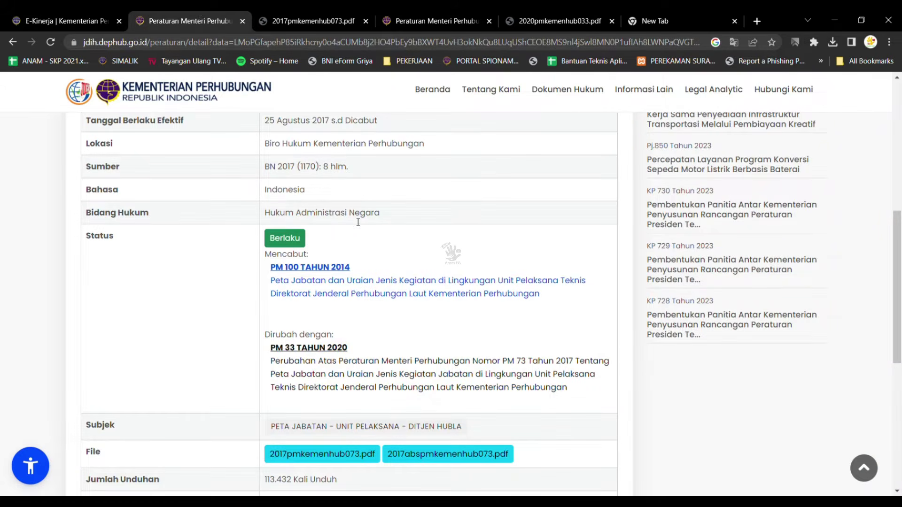
pyautogui.scroll(7, 358, 222)
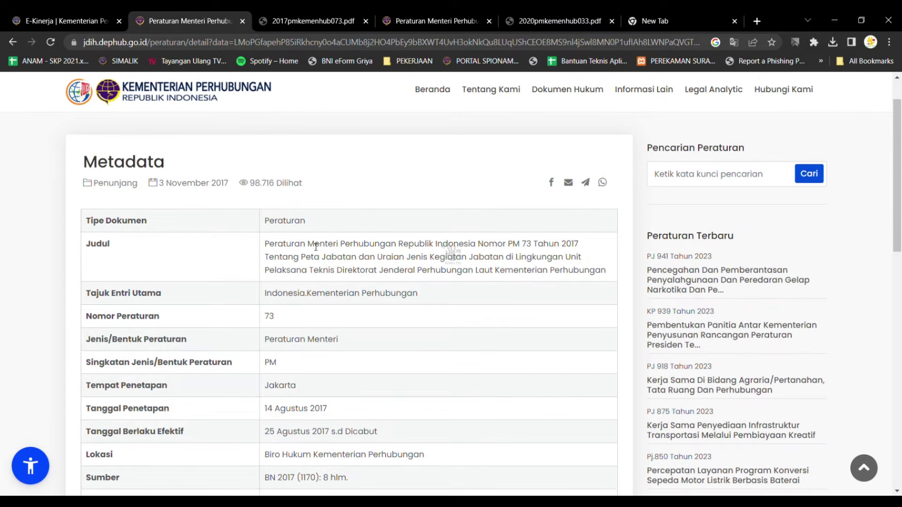
pyautogui.moveTo(264, 243); pyautogui.dragTo(612, 273)
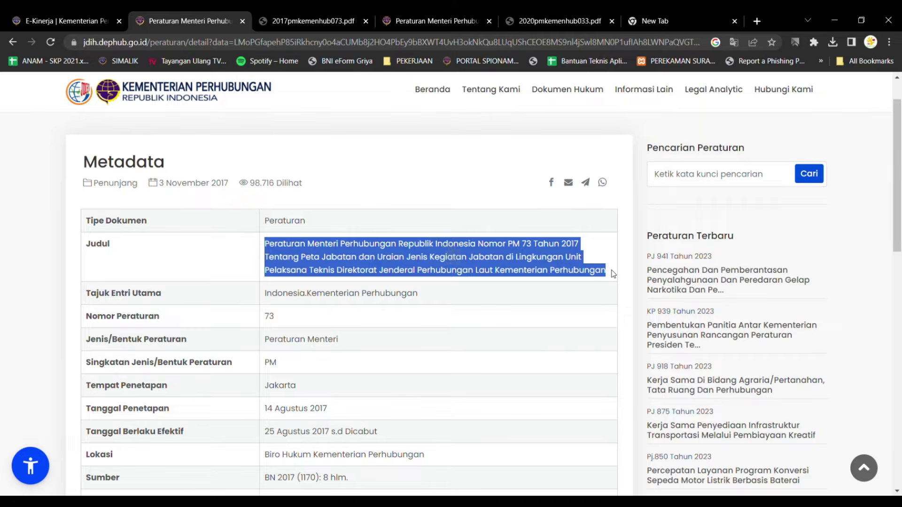
pyautogui.tripleClick(527, 249)
pyautogui.tripleClick(575, 249)
pyautogui.scroll(-7, 479, 325)
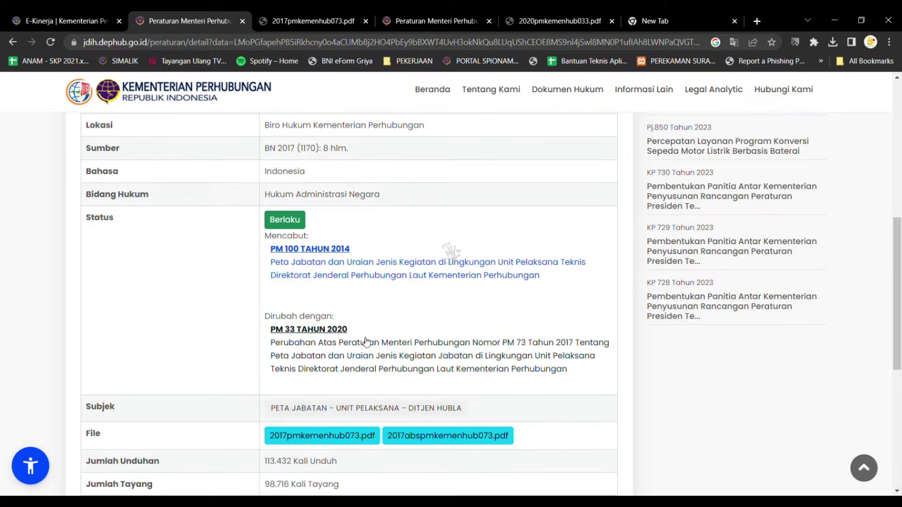
pyautogui.scroll(8, 331, 319)
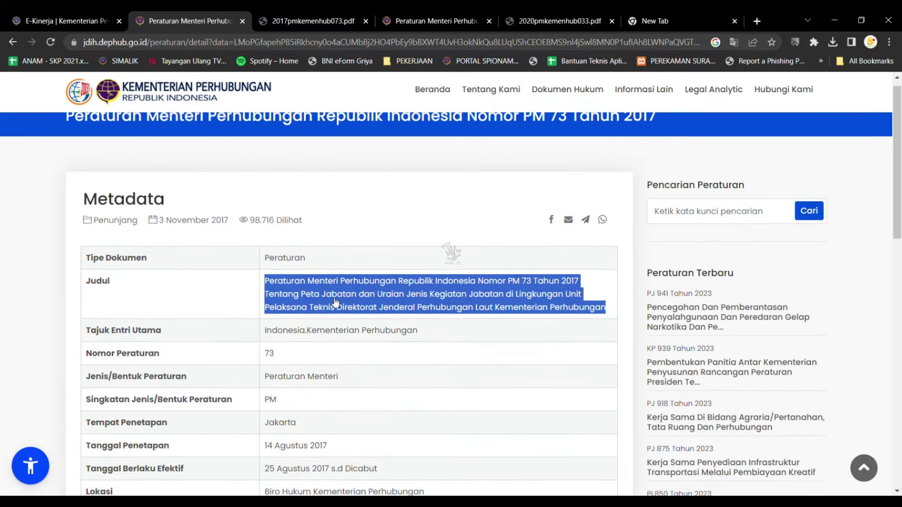
# - Check the status of PM 73 Tahun 2017, then examine the Pelabuhan Kelas IV position map in 2017pmkemenhub073.pdf at 110% zoom
pyautogui.scroll(-9, 392, 254)
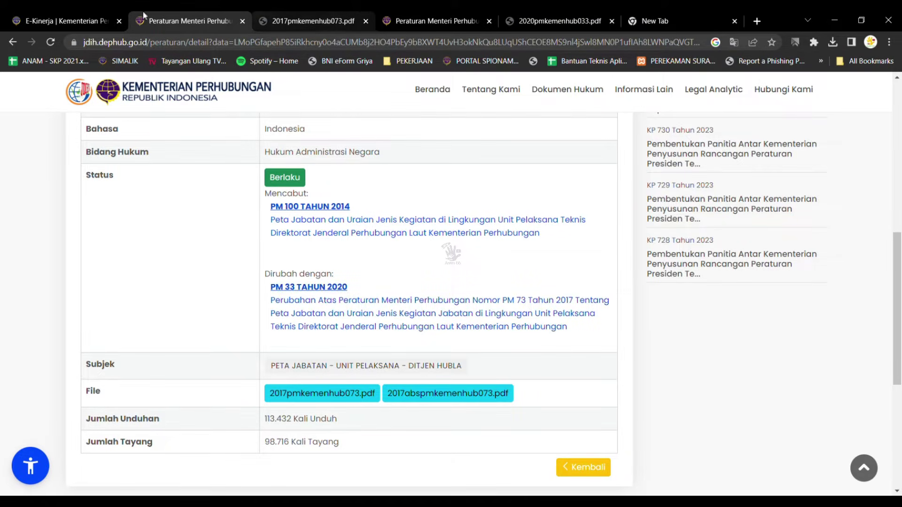
pyautogui.click(40, 21)
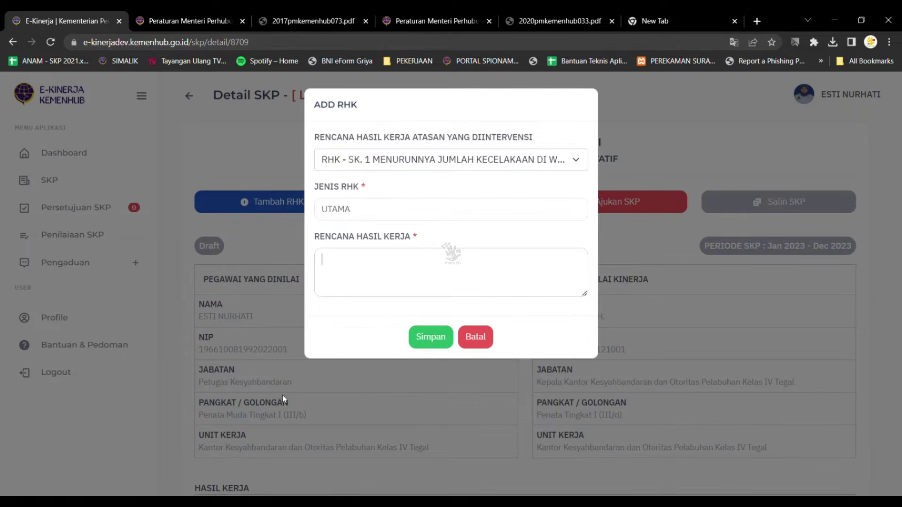
pyautogui.click(303, 18)
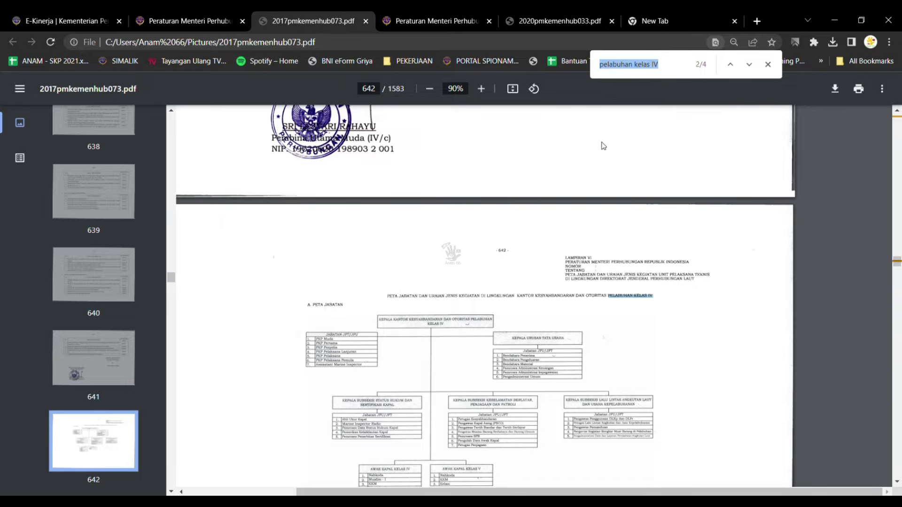
pyautogui.click(482, 91)
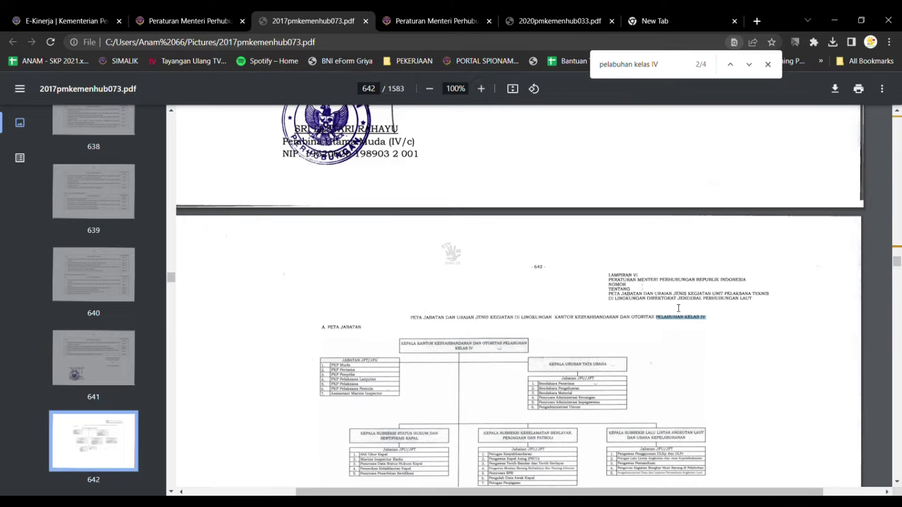
pyautogui.click(481, 88)
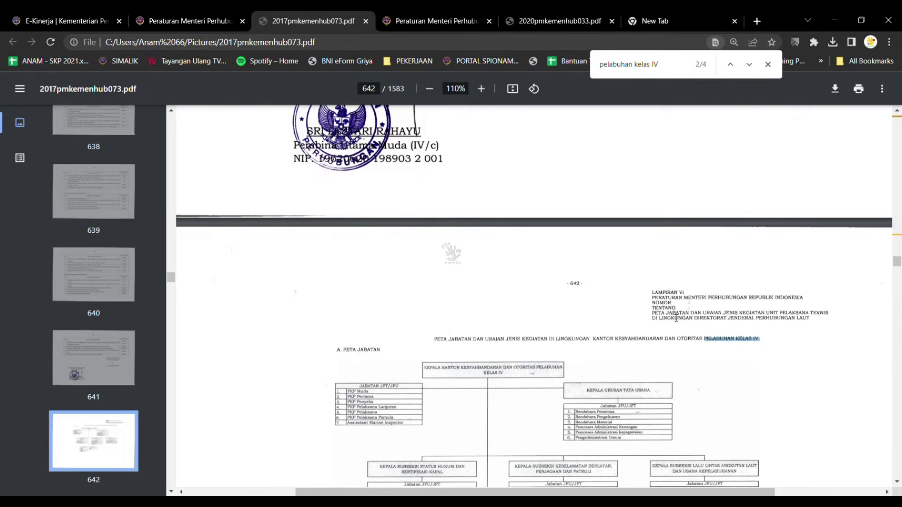
pyautogui.click(606, 318)
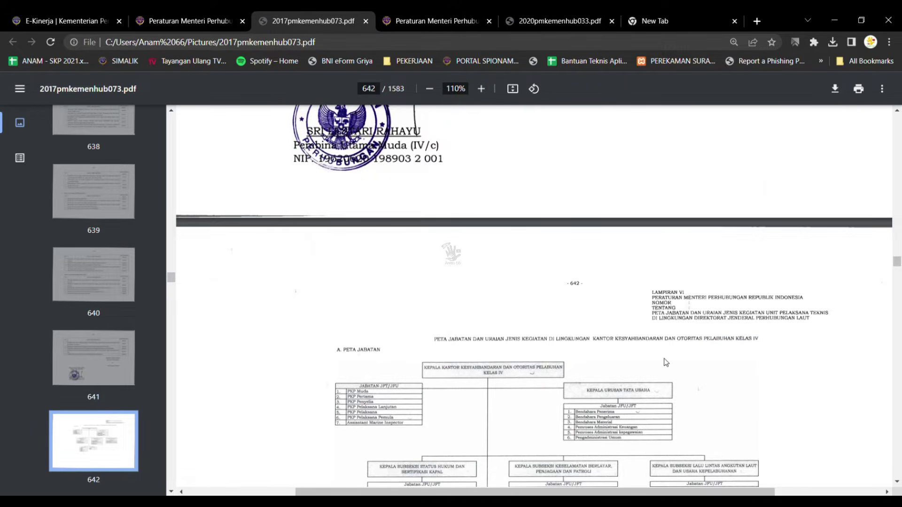
pyautogui.scroll(-3, 666, 362)
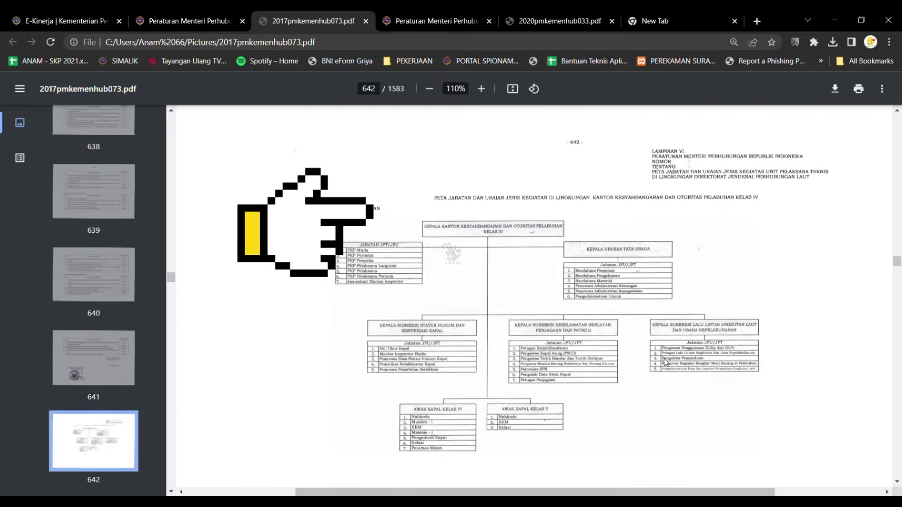
# - Look through the Kelas IV job descriptions in the regulation PDF for the activity table of Petugas Kesyahbandaran
pyautogui.scroll(-15, 667, 363)
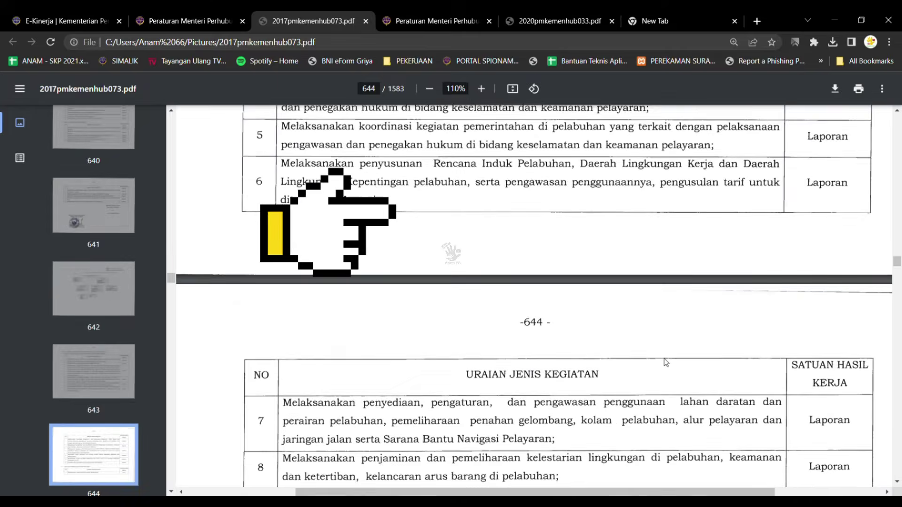
pyautogui.scroll(-15, 667, 363)
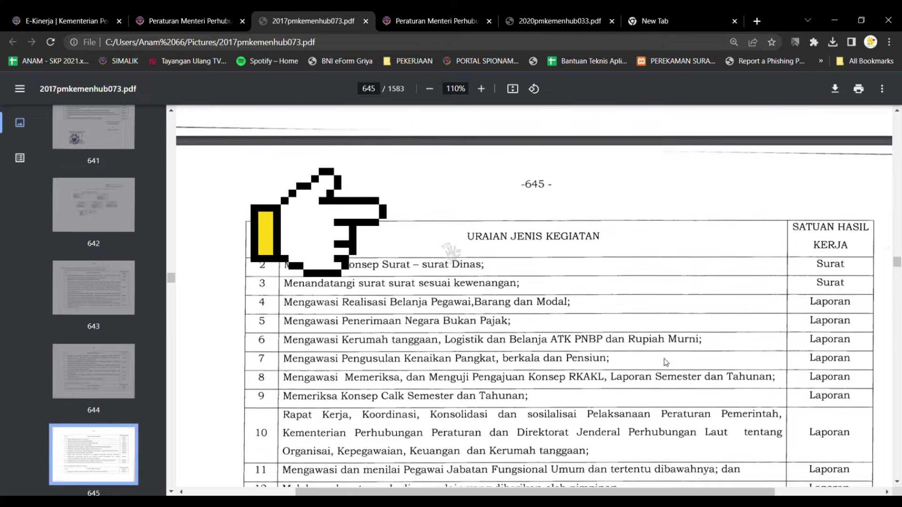
pyautogui.scroll(3, 666, 362)
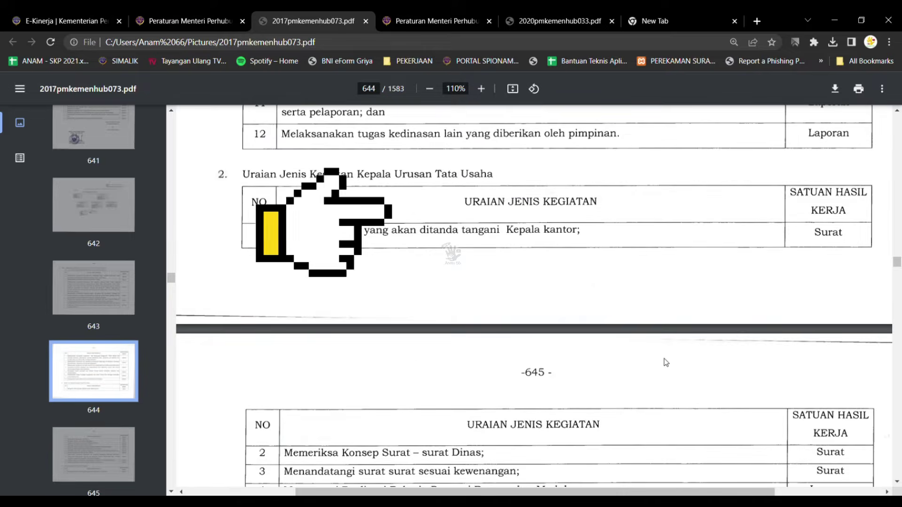
pyautogui.scroll(-15, 666, 363)
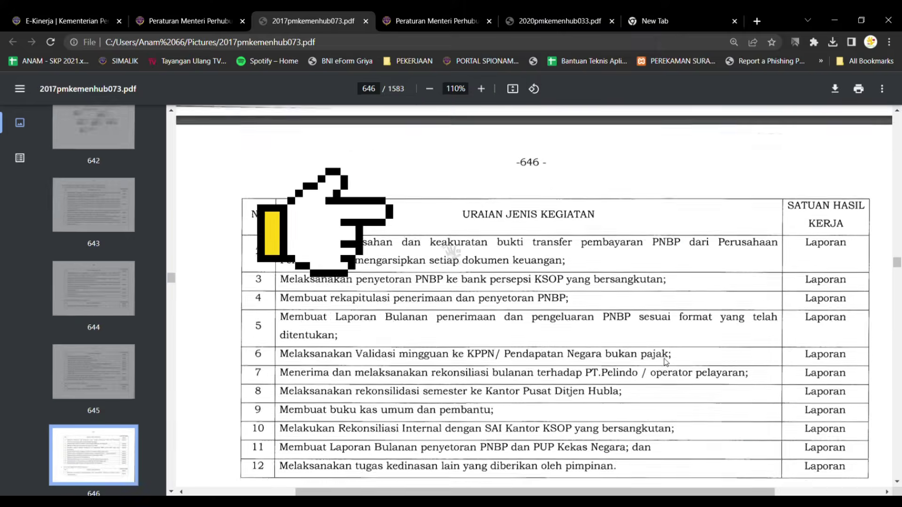
pyautogui.scroll(-20, 666, 362)
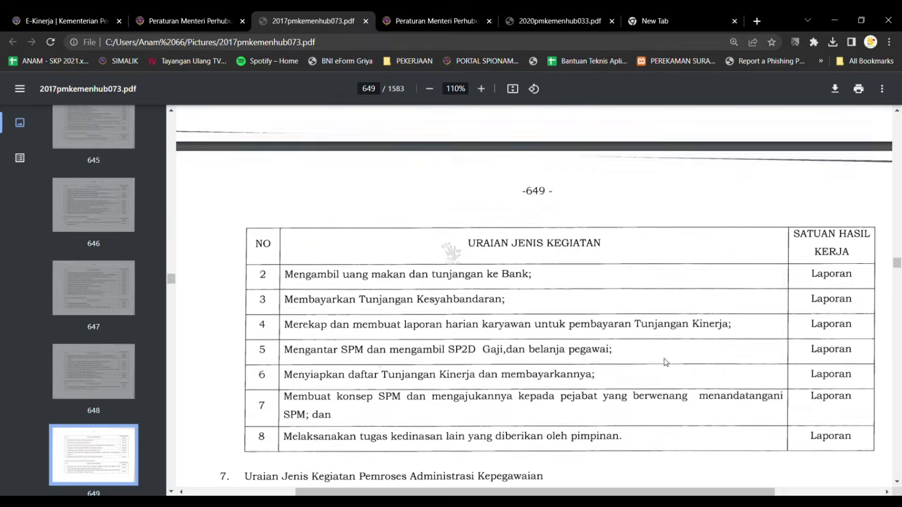
pyautogui.scroll(-20, 666, 363)
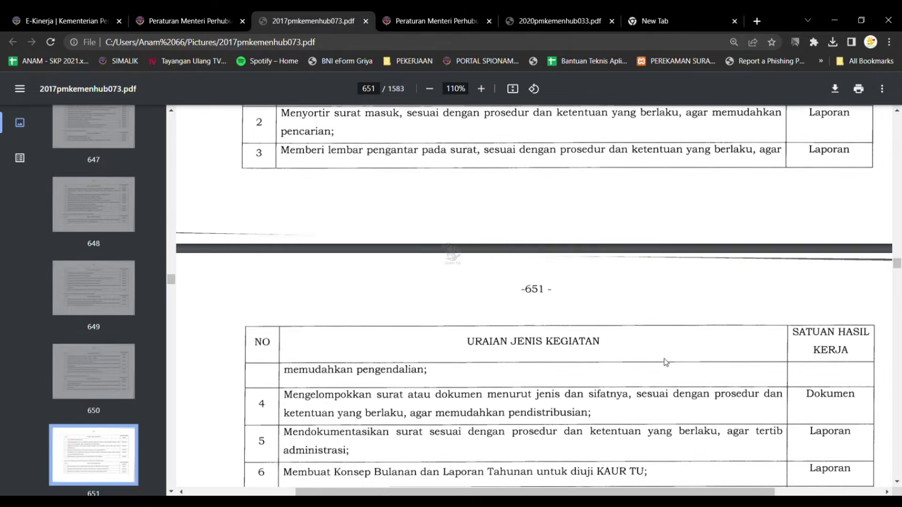
pyautogui.scroll(-20, 666, 363)
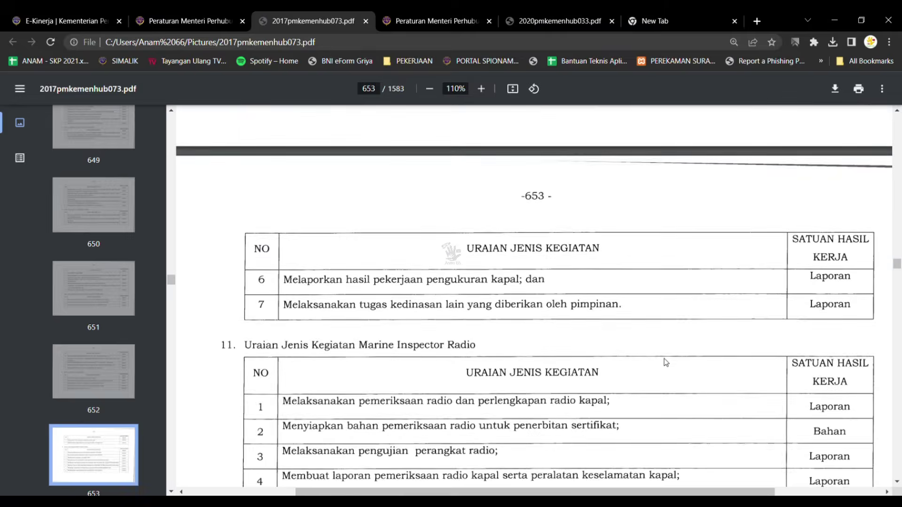
pyautogui.scroll(-7, 667, 362)
pyautogui.scroll(-12, 667, 362)
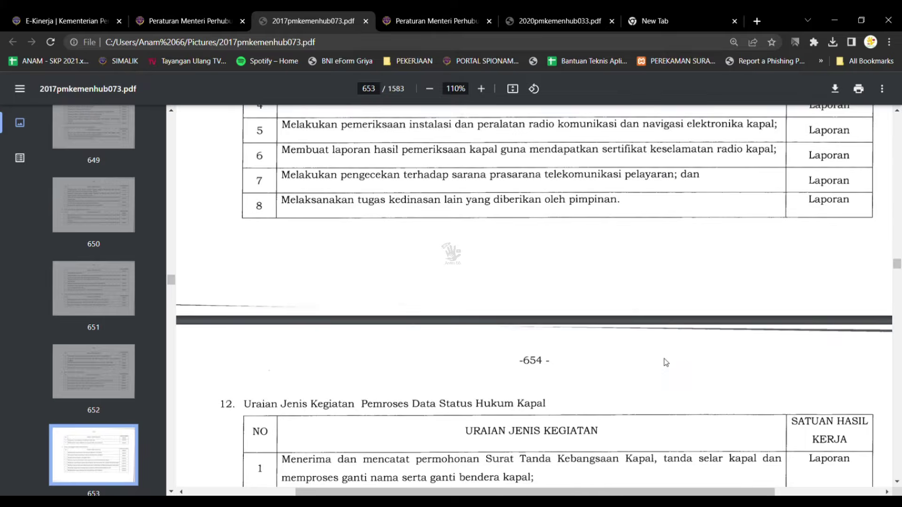
pyautogui.scroll(-15, 666, 363)
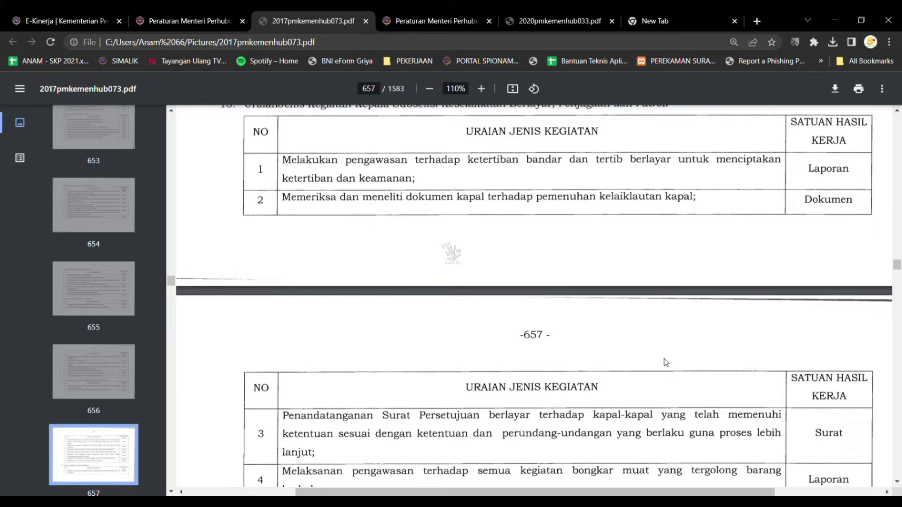
pyautogui.scroll(-15, 667, 363)
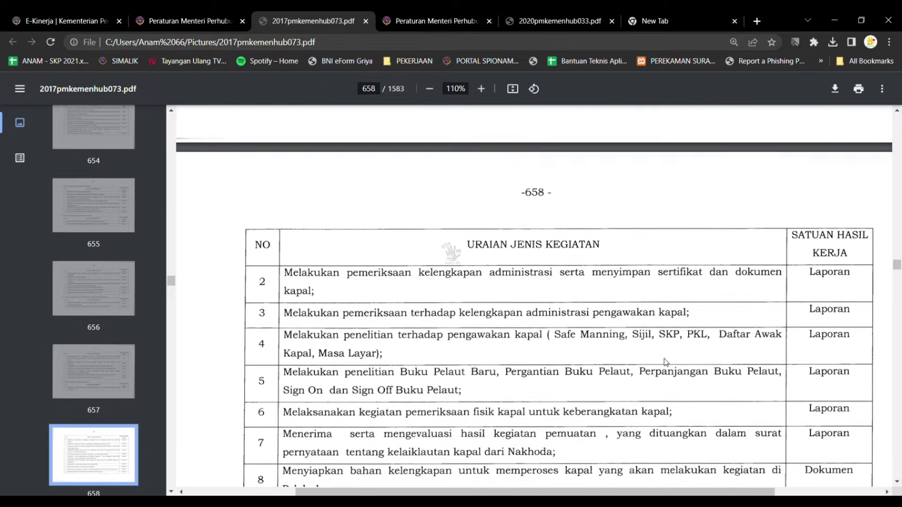
pyautogui.scroll(-12, 666, 362)
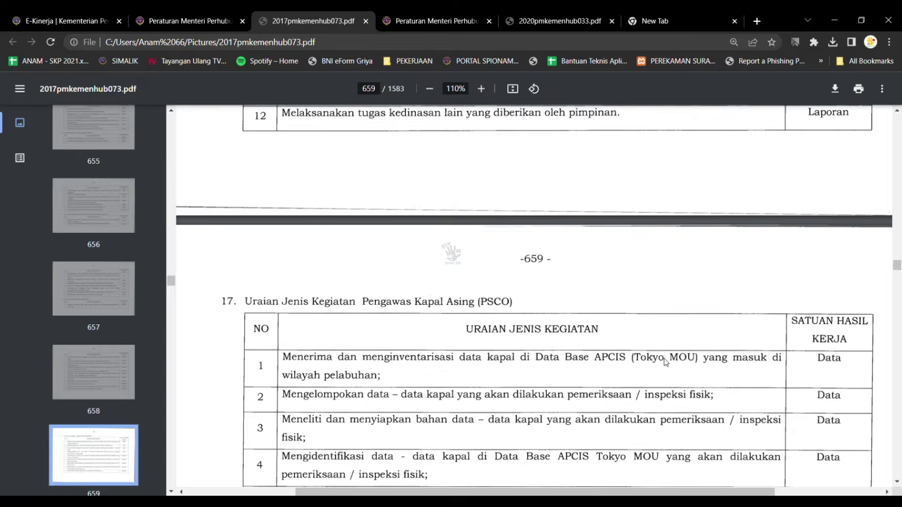
pyautogui.scroll(-15, 666, 362)
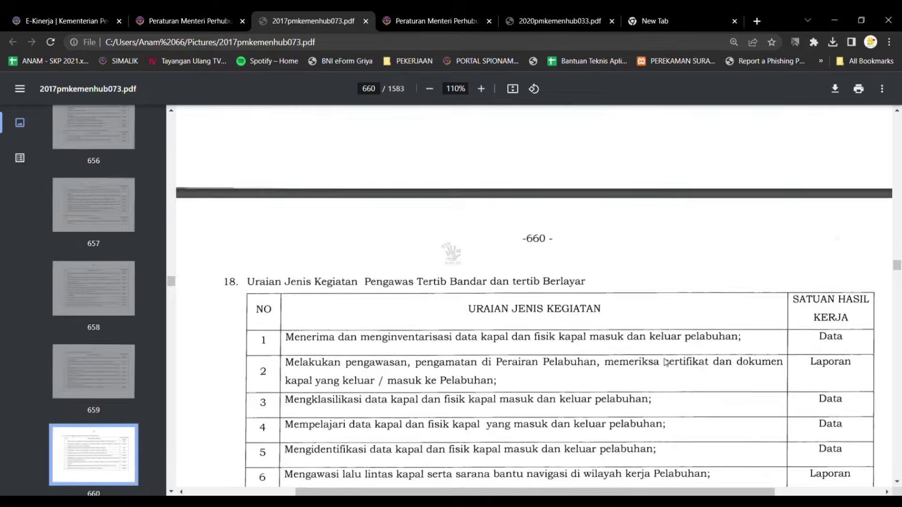
pyautogui.scroll(-10, 666, 362)
pyautogui.scroll(-15, 667, 362)
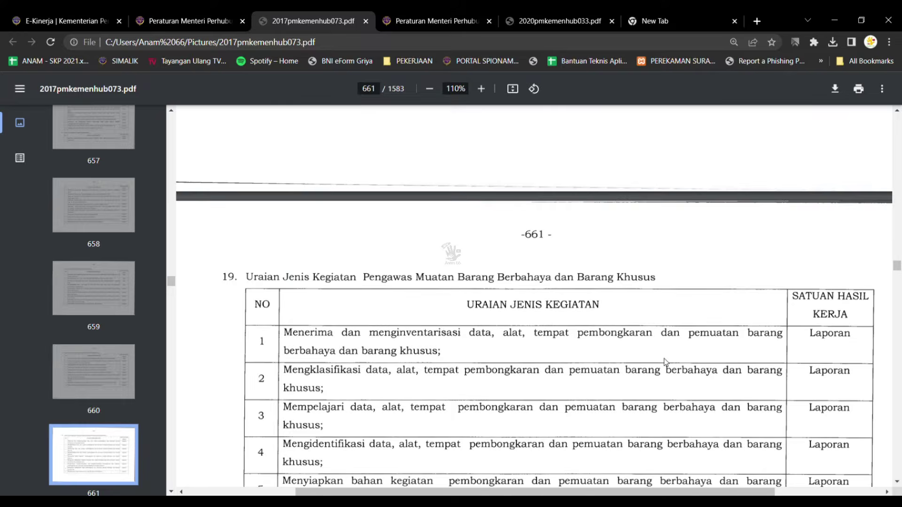
pyautogui.scroll(-2, 666, 362)
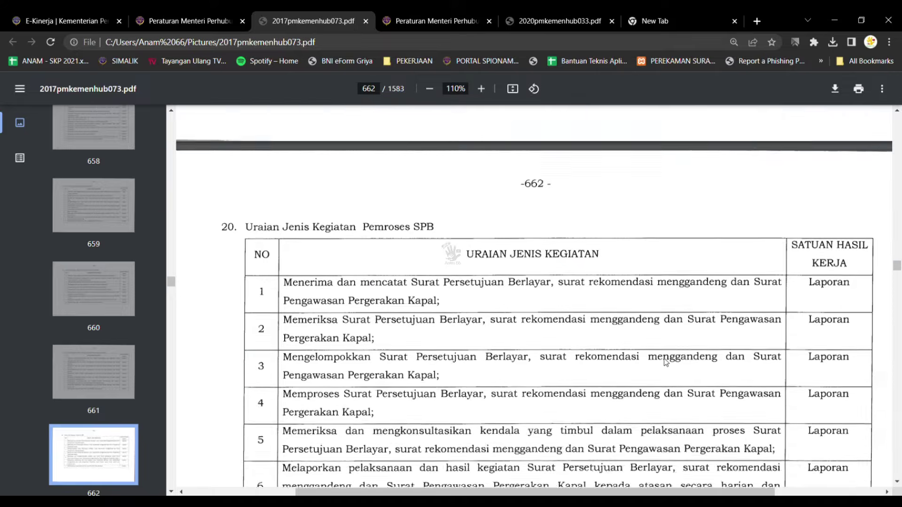
pyautogui.scroll(-1, 666, 362)
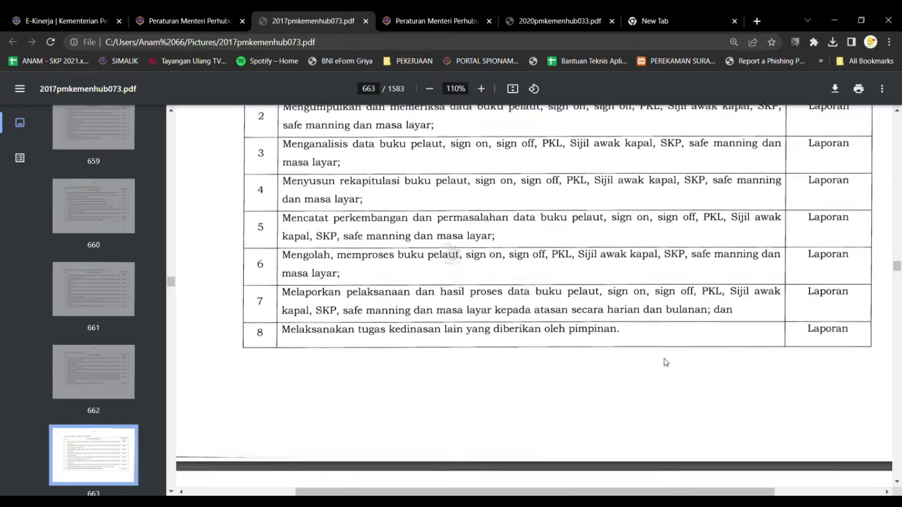
pyautogui.scroll(-20, 667, 362)
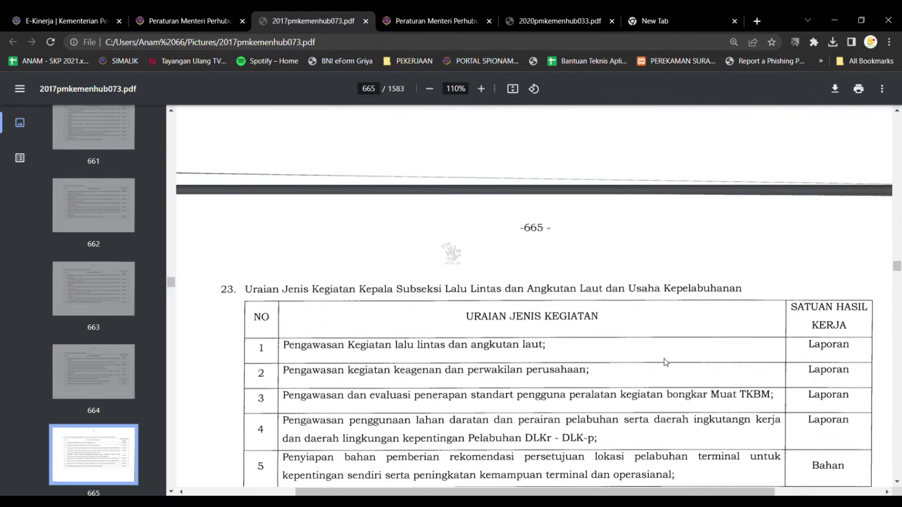
pyautogui.scroll(-1, 667, 362)
pyautogui.scroll(-15, 665, 361)
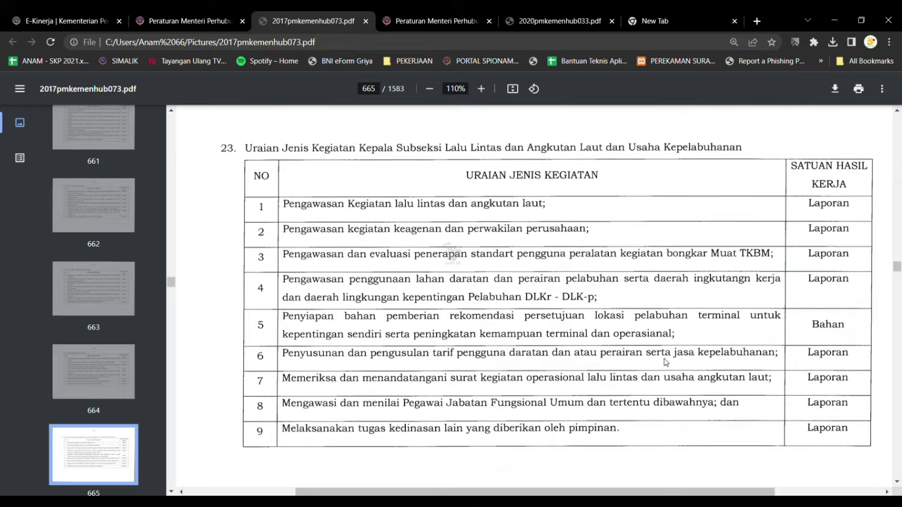
pyautogui.scroll(4, 667, 362)
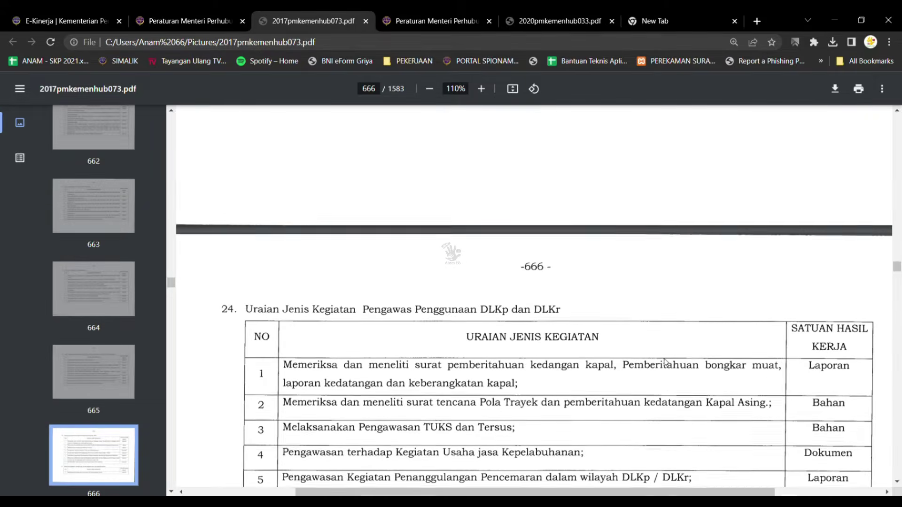
pyautogui.scroll(20, 666, 362)
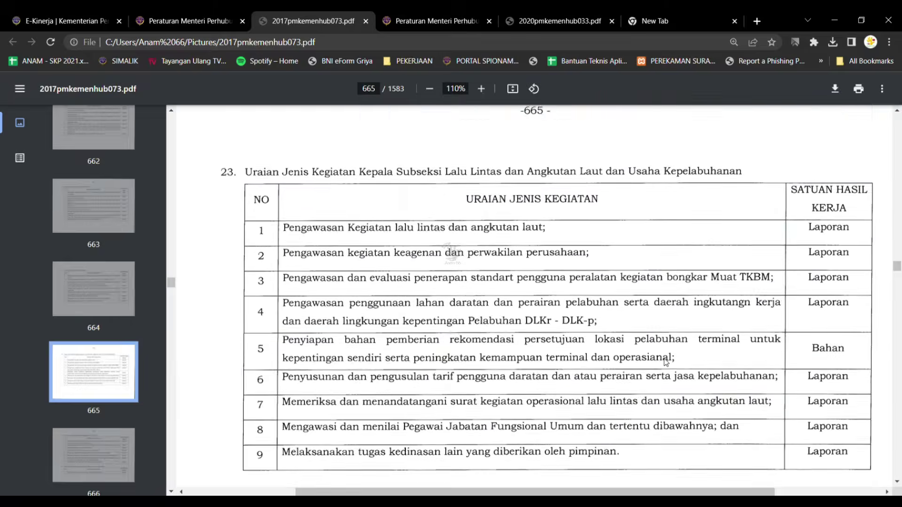
pyautogui.scroll(15, 666, 362)
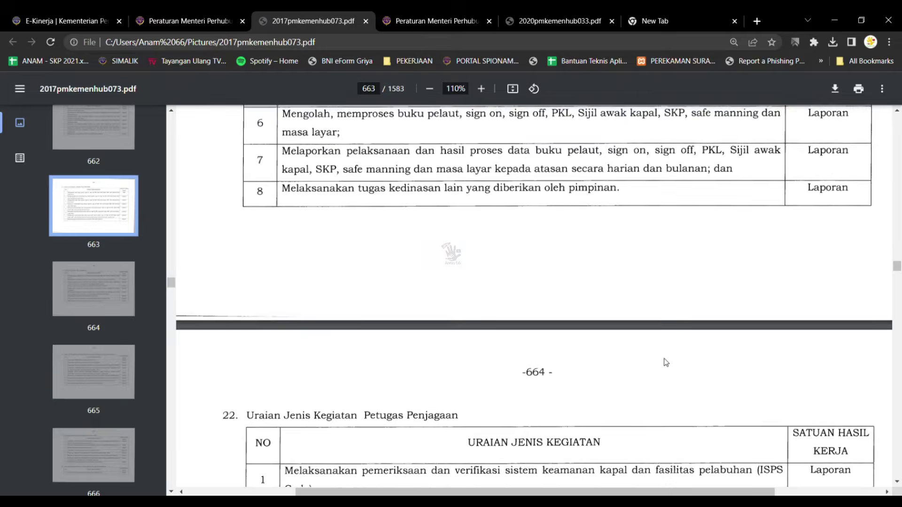
pyautogui.scroll(15, 666, 362)
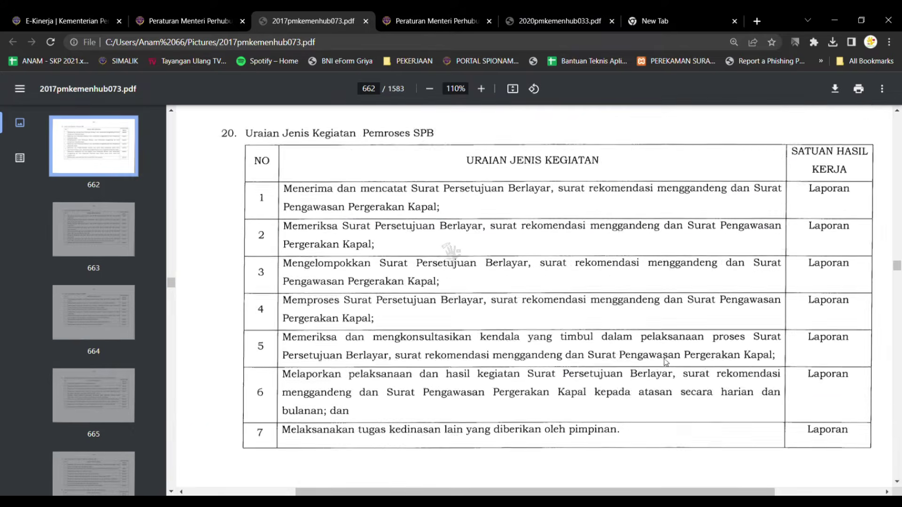
pyautogui.scroll(15, 667, 362)
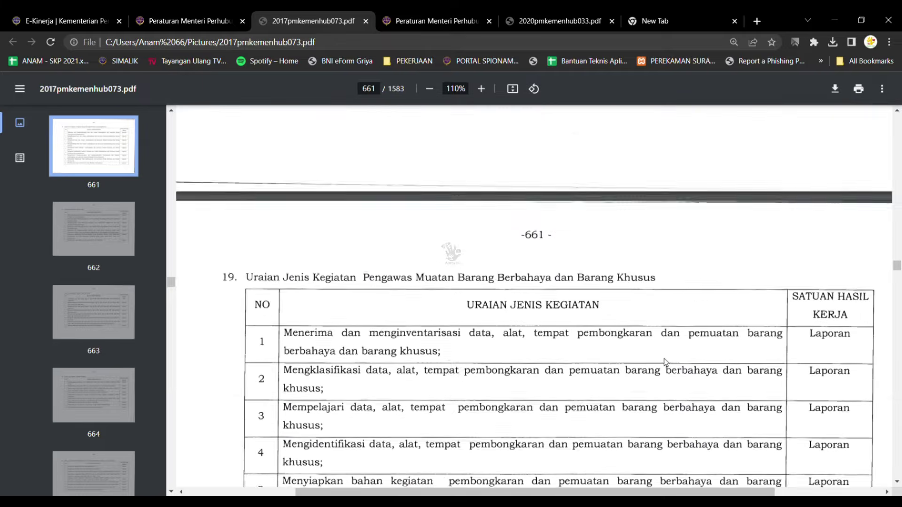
pyautogui.scroll(15, 666, 362)
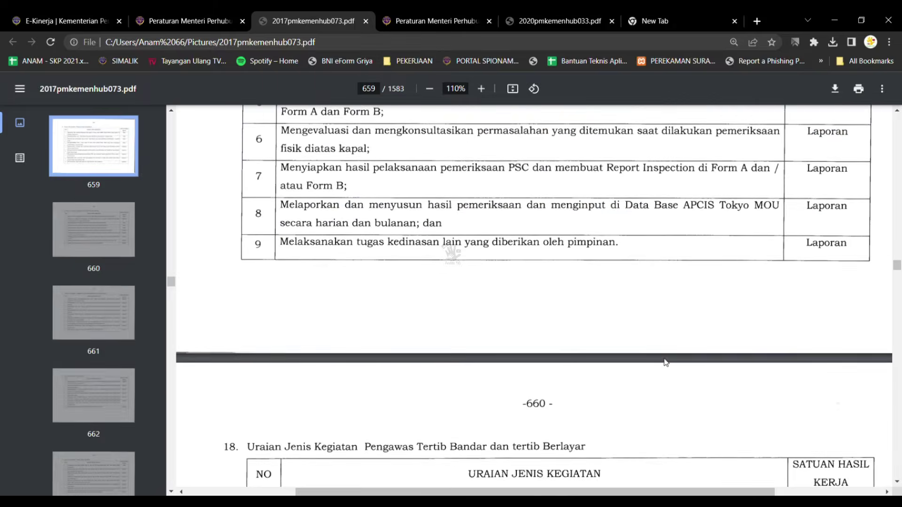
pyautogui.scroll(15, 666, 363)
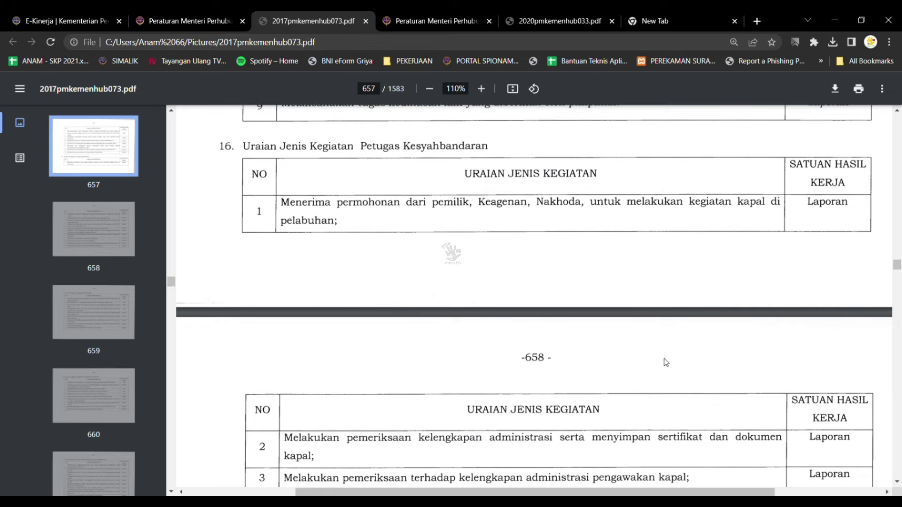
# - Examine the Petugas Kesyahbandaran heading and highlight its first activity, "Menerima permohonan dari pemilik, Keagenan, Nakhoda, untuk melakukan kegiatan kapal di pelabuhan"
pyautogui.tripleClick(443, 148)
pyautogui.moveTo(282, 203); pyautogui.dragTo(387, 203)
pyautogui.moveTo(426, 230); pyautogui.dragTo(676, 207)
pyautogui.moveTo(354, 228)
pyautogui.mouseDown()
pyautogui.moveTo(324, 228)
pyautogui.moveTo(342, 227)
pyautogui.mouseUp()
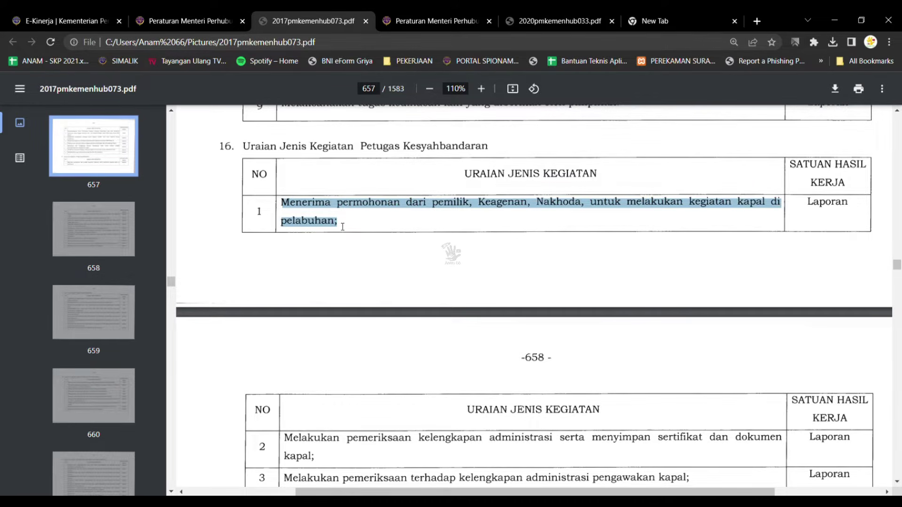
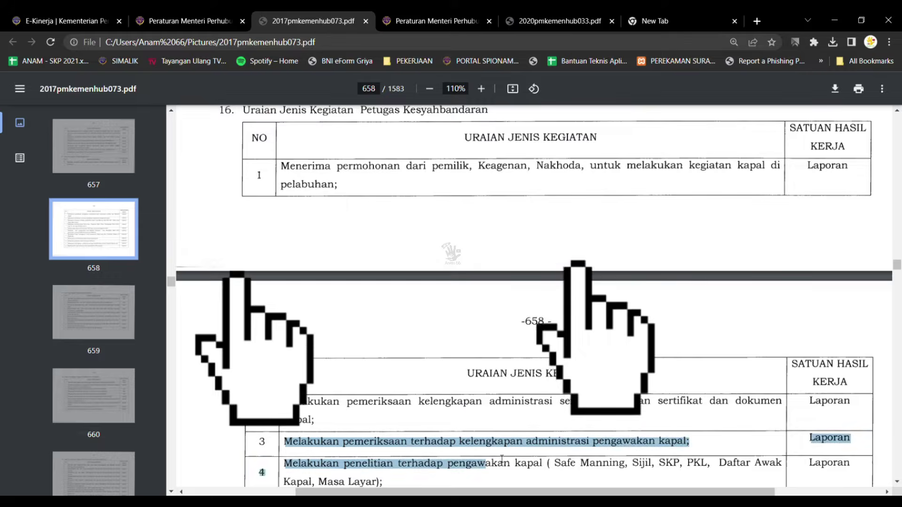
# - Copy activity 3 of Petugas Kesyahbandaran, "Melakukan pemeriksaan terhadap kelengkapan administrasi pengawakan kapal;", and return to the ADD RHK form in E-Kinerja
pyautogui.moveTo(689, 450); pyautogui.dragTo(699, 448)
pyautogui.hotkey('ctrl', 'c')
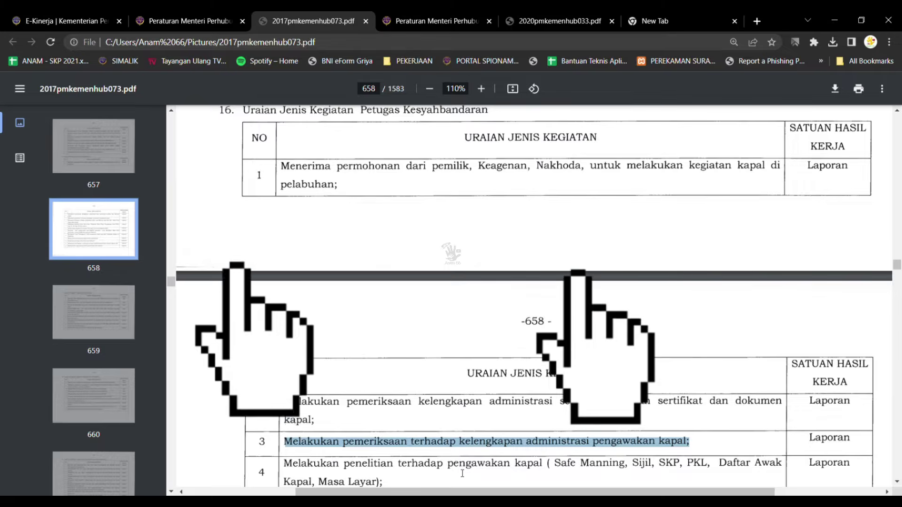
pyautogui.click(73, 19)
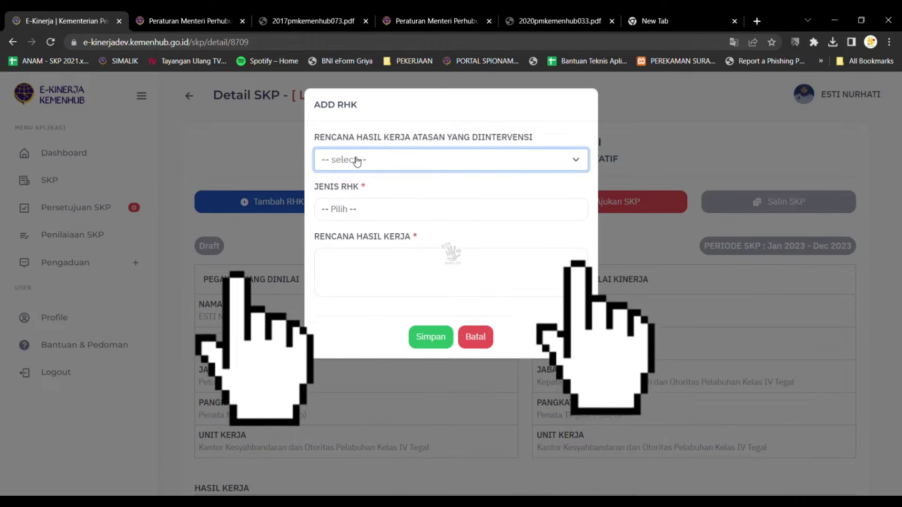
# - Search the supervisor's work result plans for "awak" and select SK. 7 with indicator IKK.37 PENERBITAN DOKUMEN PENYIJILAN AWAK KAPAL, checking it against the regulation PDF
pyautogui.click(305, 22)
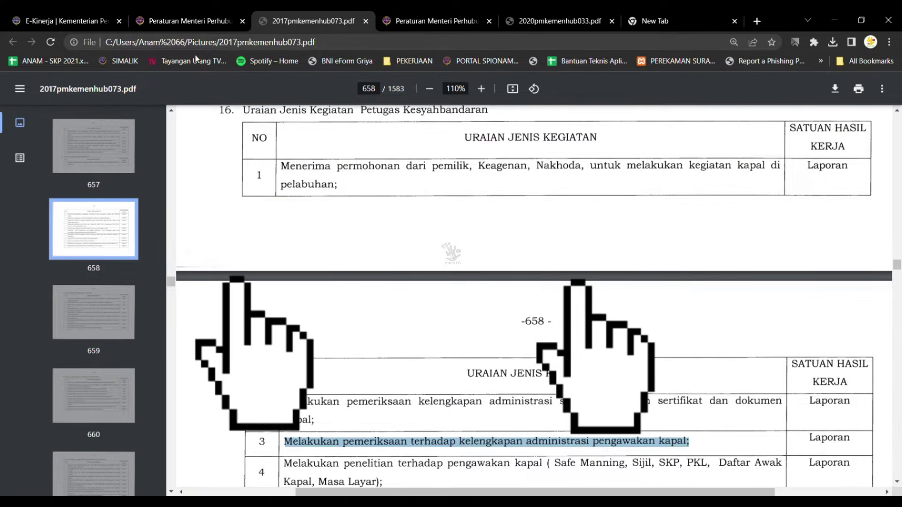
pyautogui.click(73, 18)
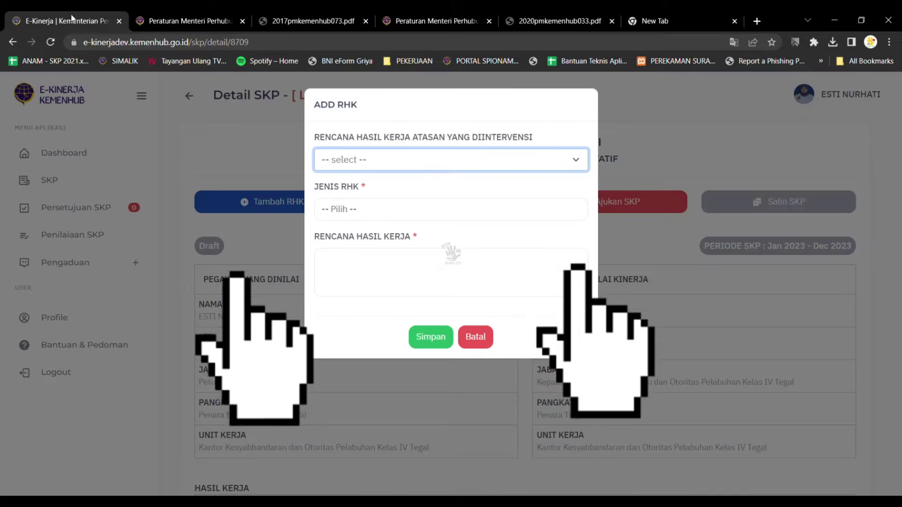
pyautogui.click(364, 158)
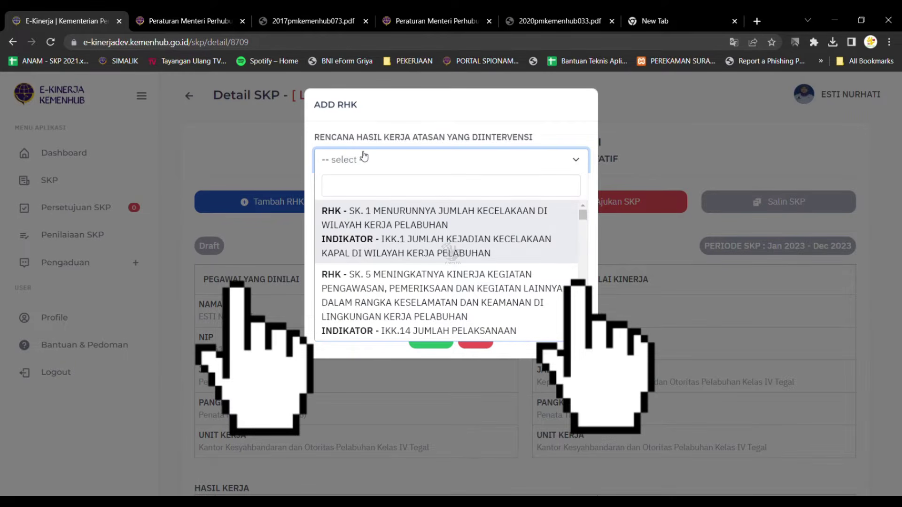
pyautogui.click(367, 193)
pyautogui.write('awak')
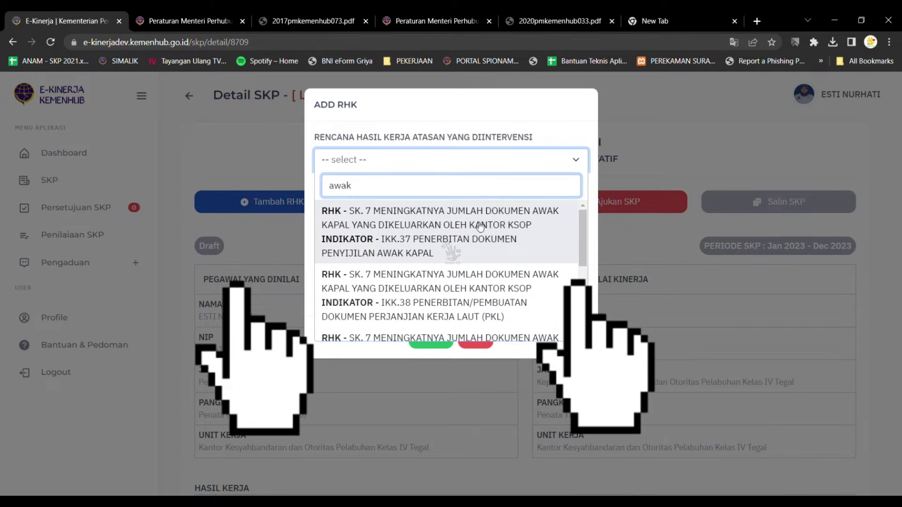
pyautogui.click(514, 215)
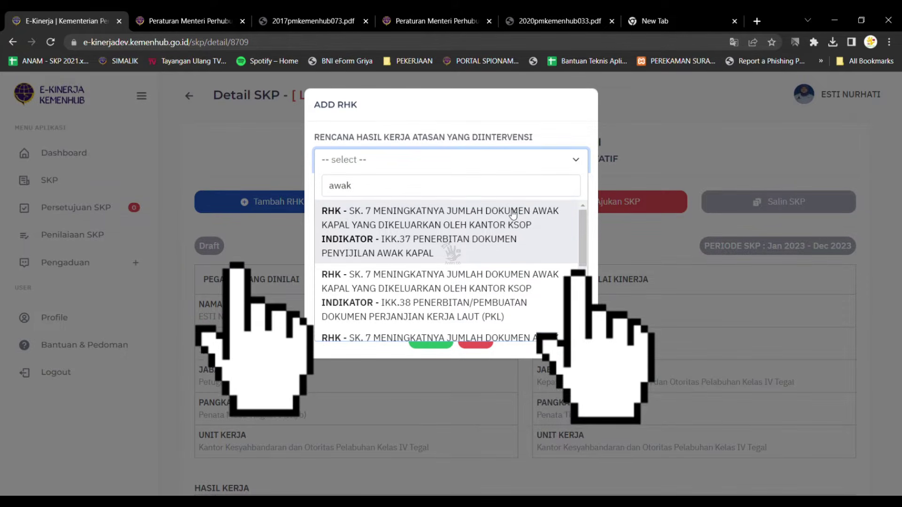
pyautogui.click(301, 18)
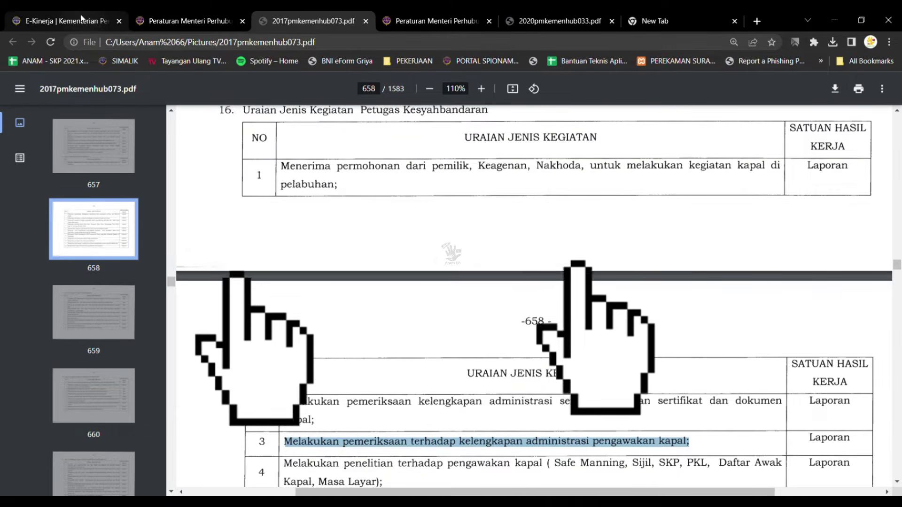
pyautogui.click(80, 18)
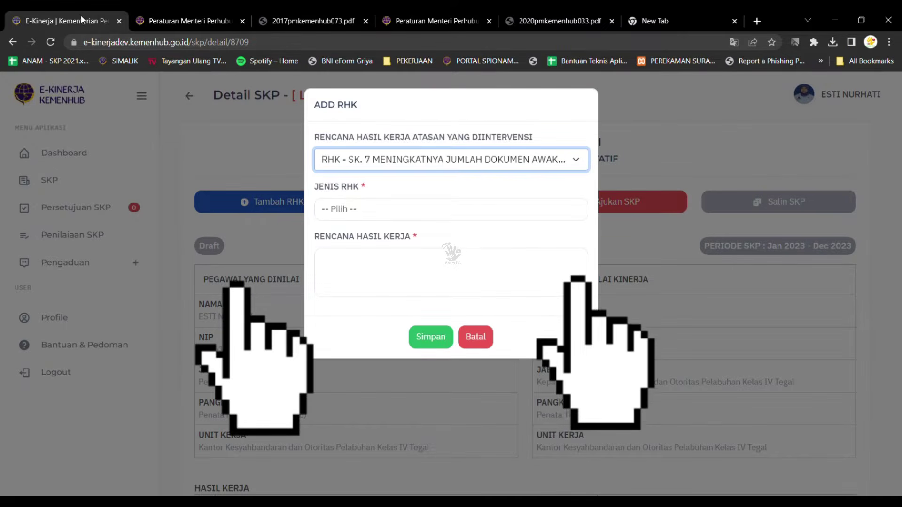
# - Set the RHK type to UTAMA, paste the copied activity as the work result plan without its final semicolon, and save the RHK
pyautogui.click(419, 209)
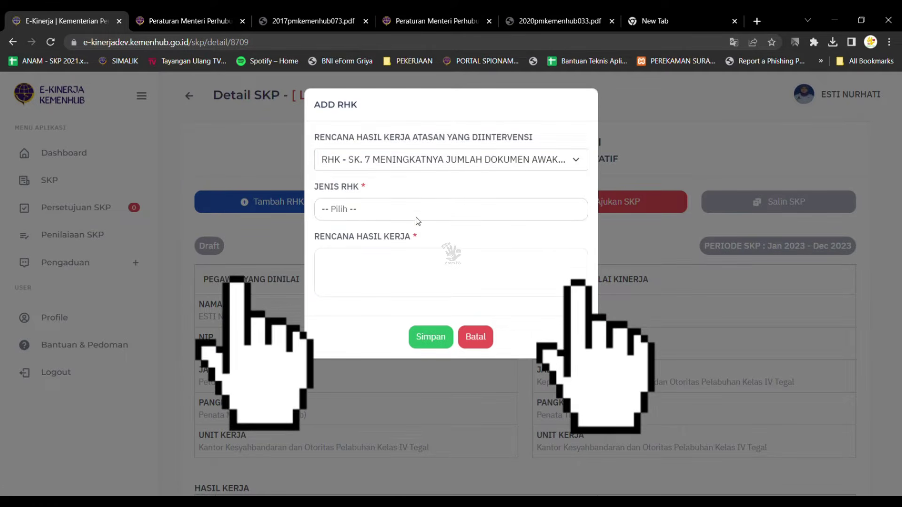
pyautogui.click(423, 245)
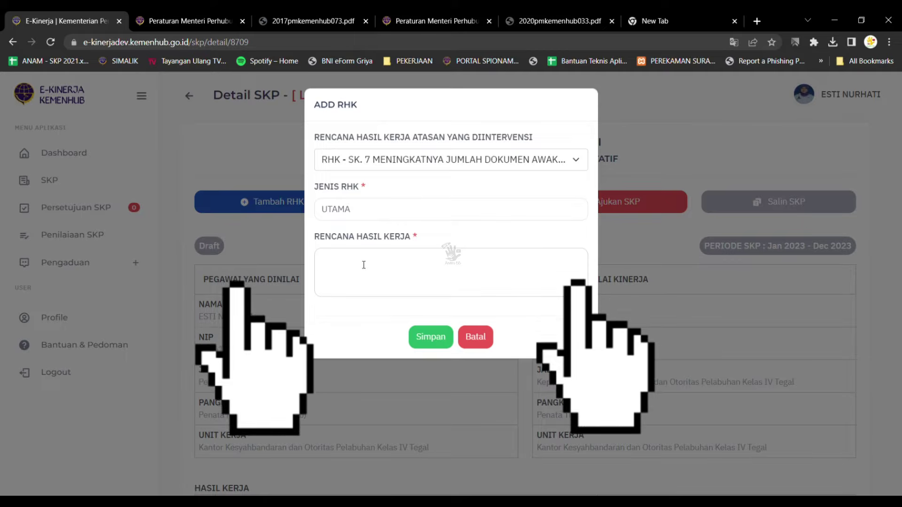
pyautogui.hotkey('ctrl', 'v')
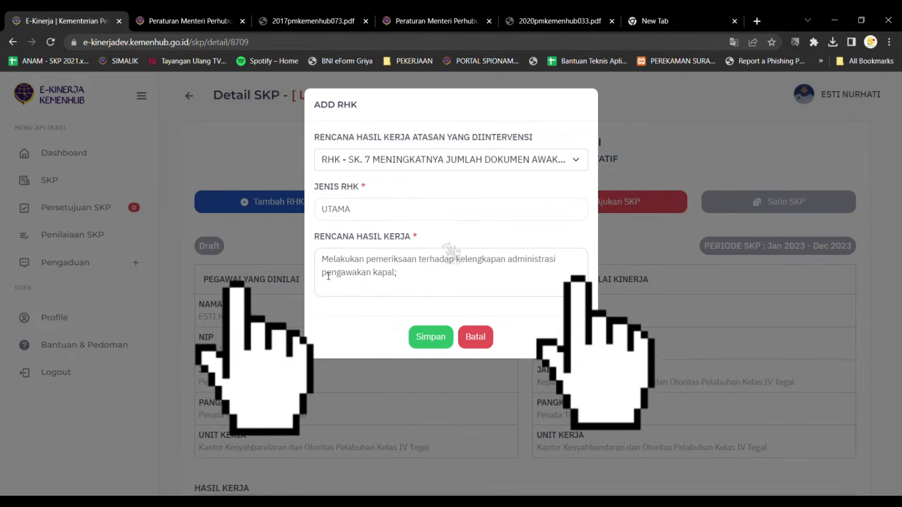
pyautogui.press('BackSpace')
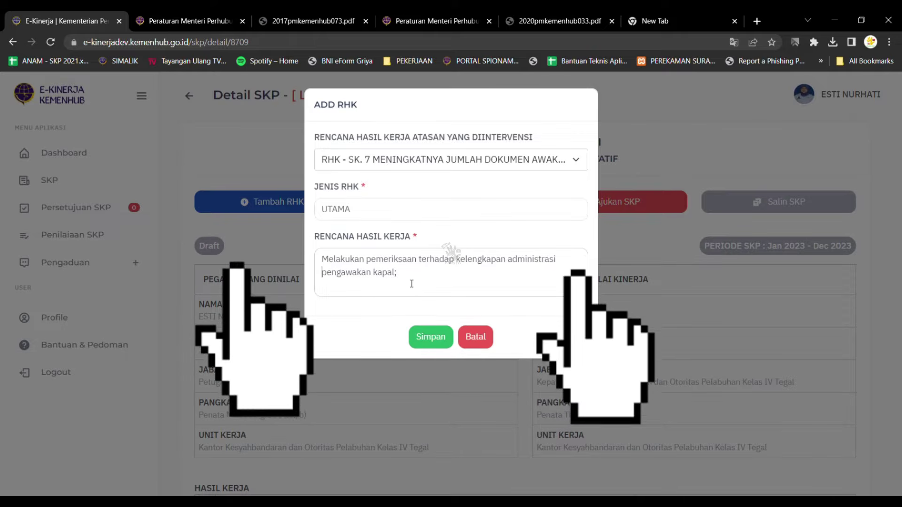
pyautogui.press('BackSpace')
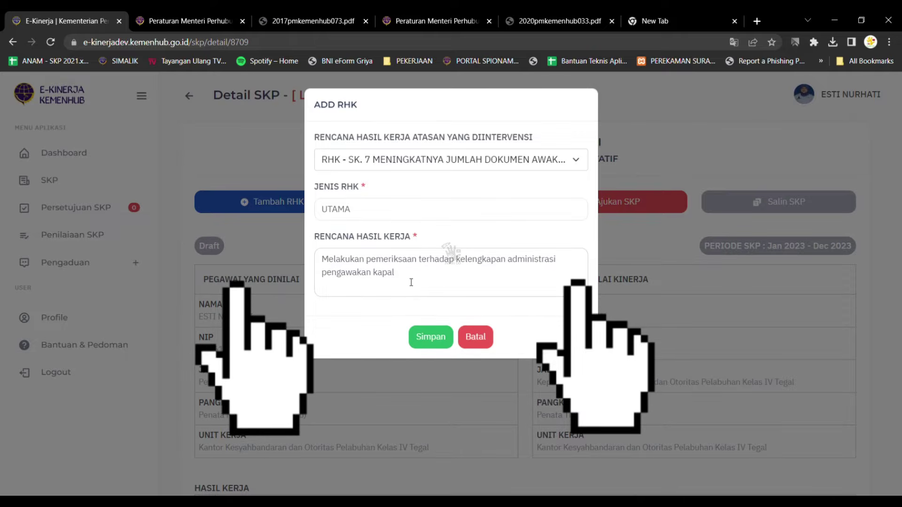
pyautogui.click(441, 338)
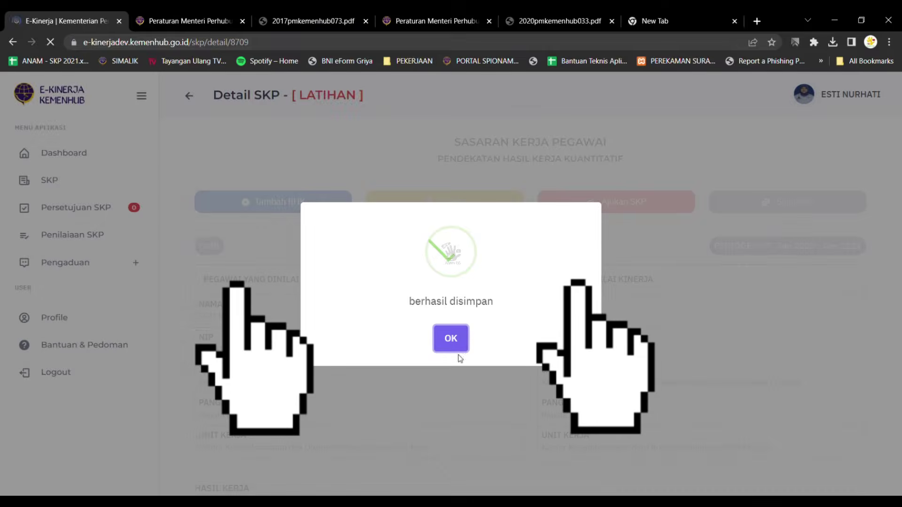
pyautogui.click(442, 338)
pyautogui.scroll(-10, 435, 330)
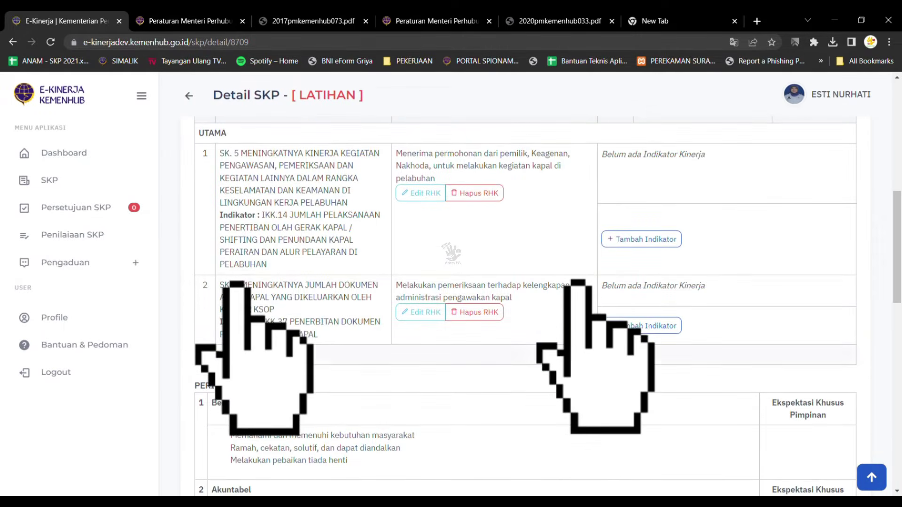
# - Copy activity 12 of Petugas Kesyahbandaran, "Melaksanakan tugas kedinasan lain yang diberikan oleh pimpinan.", from 2017pmkemenhub073.pdf and return to the SKP detail in E-Kinerja
pyautogui.click(310, 20)
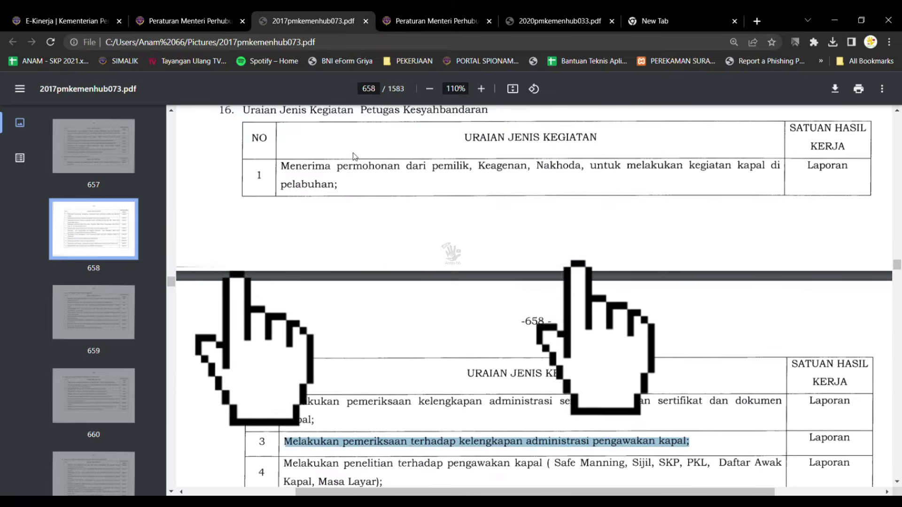
pyautogui.scroll(-4, 374, 195)
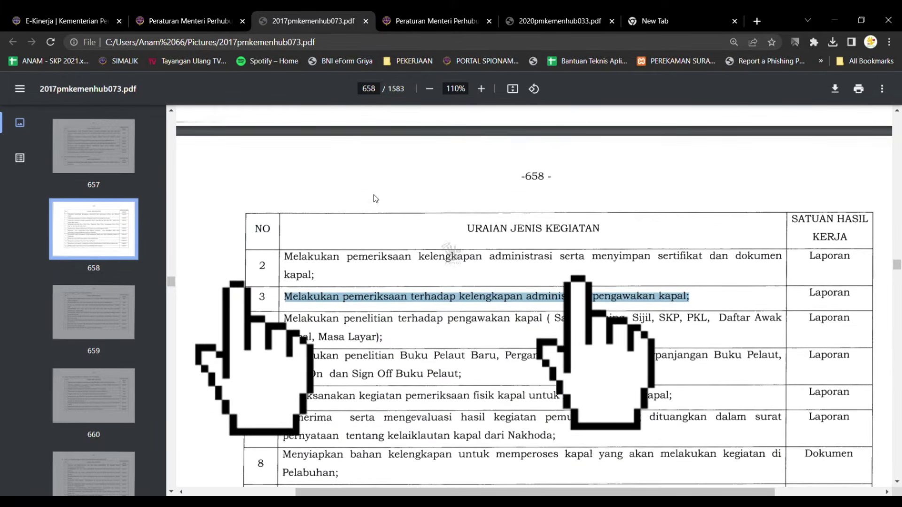
pyautogui.scroll(-2, 373, 194)
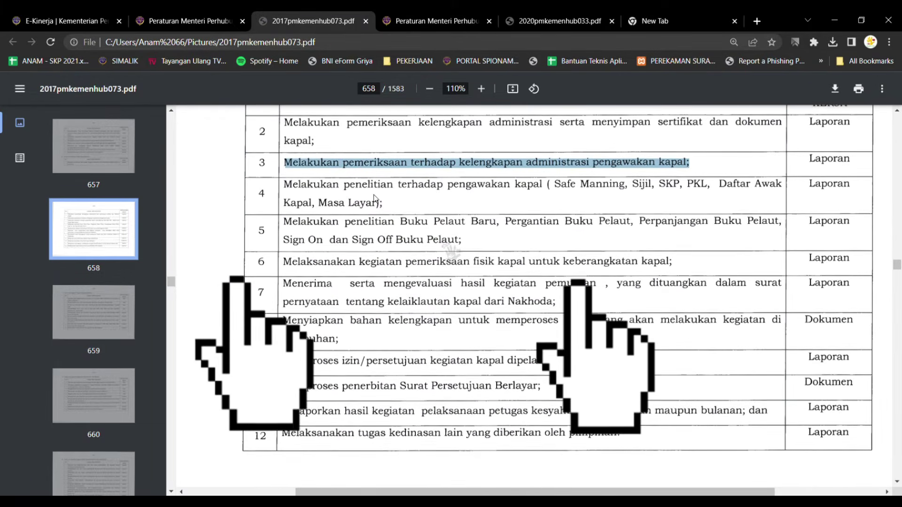
pyautogui.scroll(-4, 373, 194)
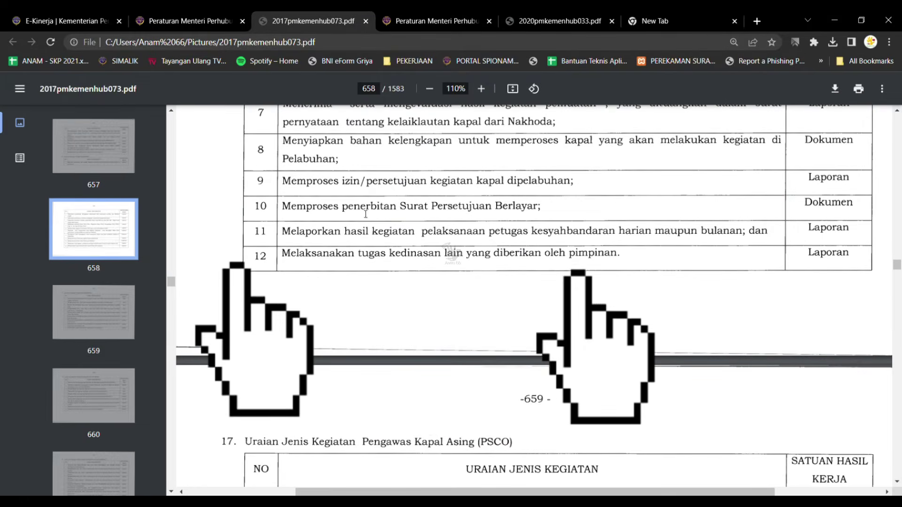
pyautogui.moveTo(309, 253); pyautogui.dragTo(307, 259)
pyautogui.tripleClick(307, 259)
pyautogui.click(437, 246)
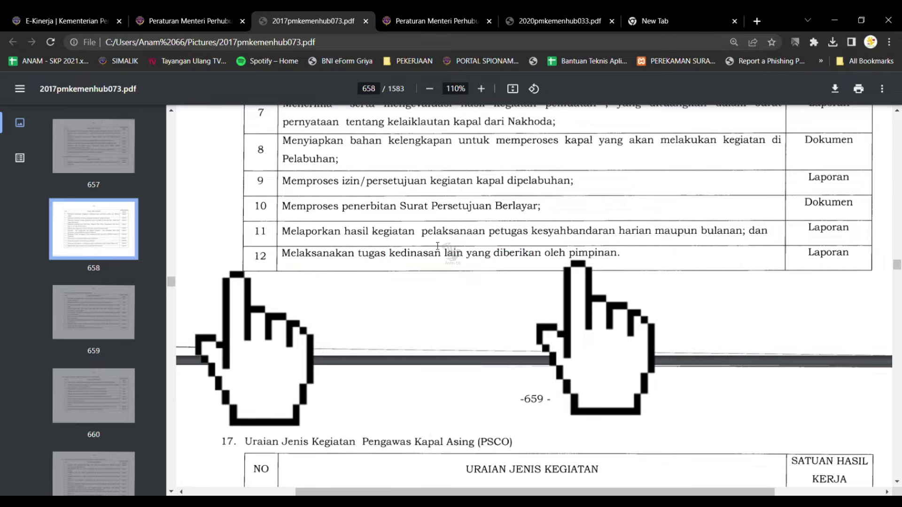
pyautogui.moveTo(552, 250); pyautogui.dragTo(292, 265)
pyautogui.hotkey('ctrl', 'c')
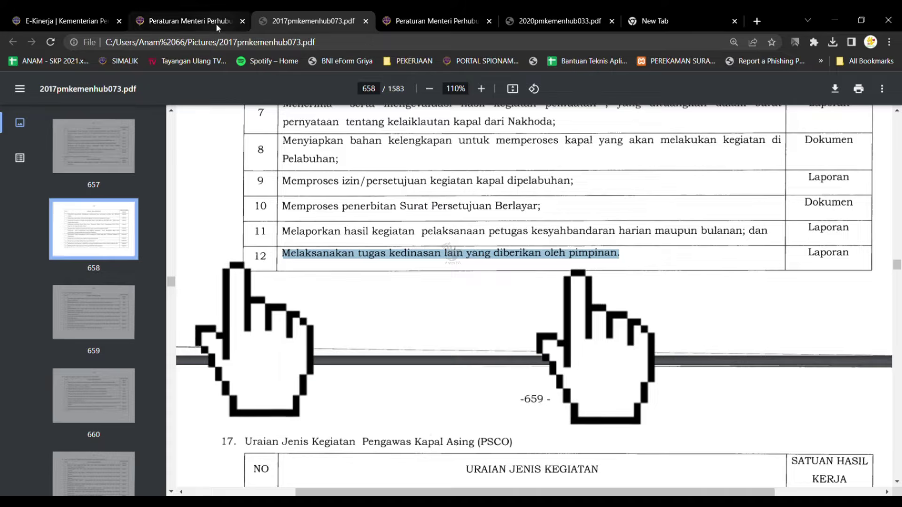
pyautogui.click(61, 19)
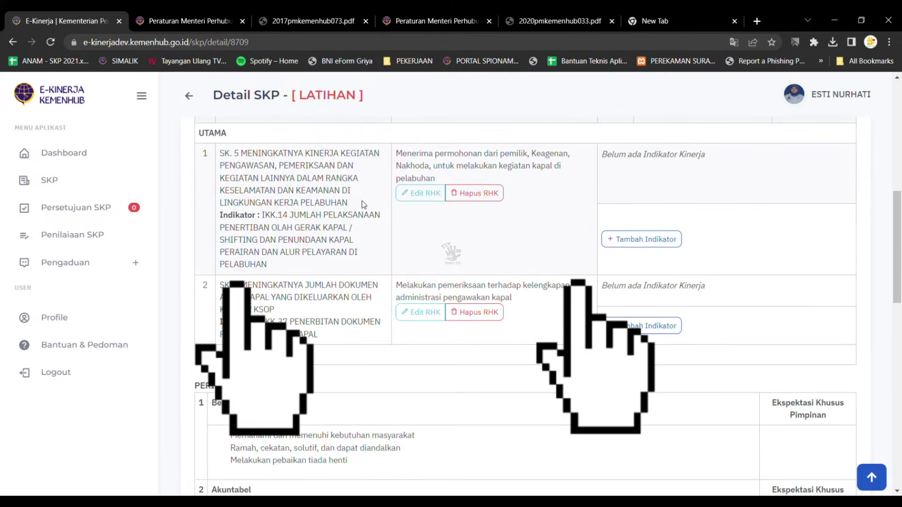
pyautogui.scroll(8, 365, 202)
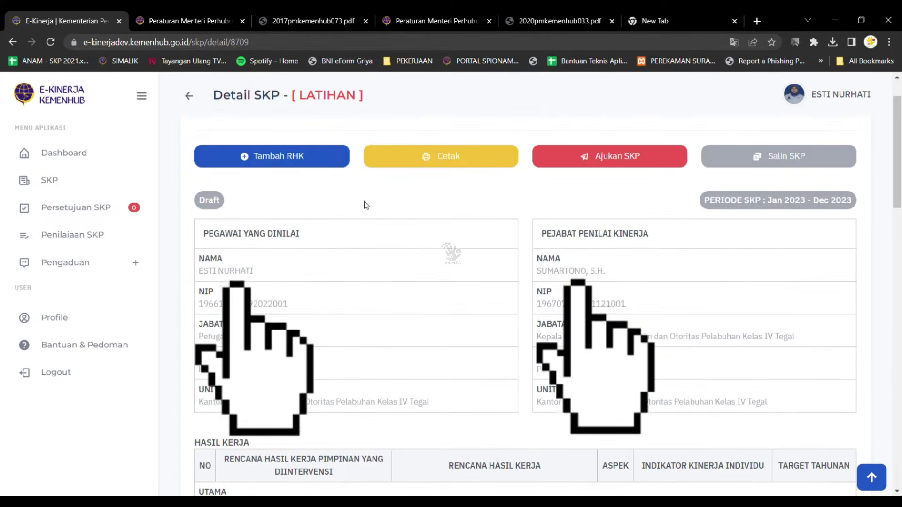
pyautogui.click(292, 166)
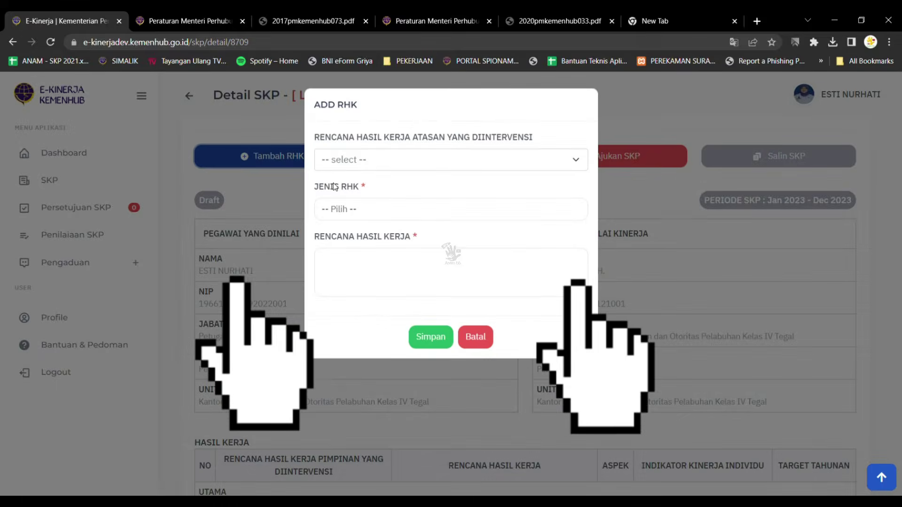
pyautogui.click(397, 163)
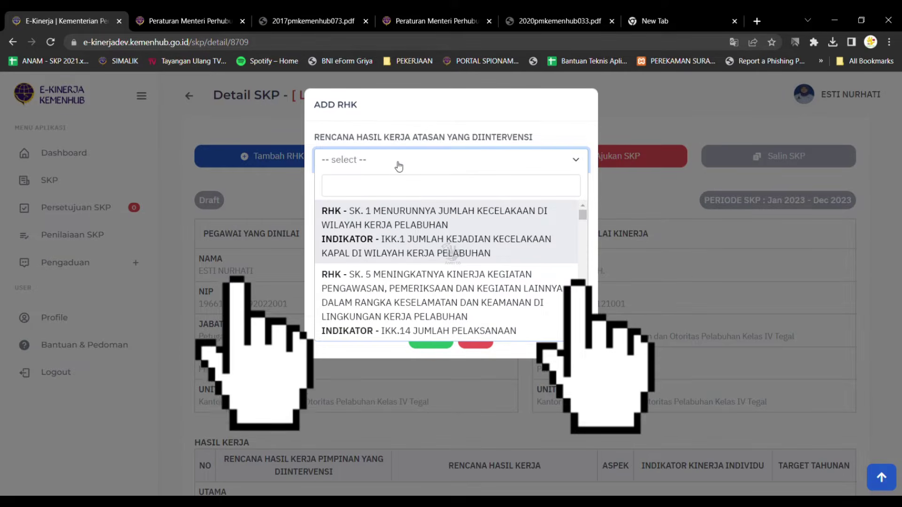
pyautogui.scroll(-10, 480, 280)
pyautogui.scroll(-1, 480, 281)
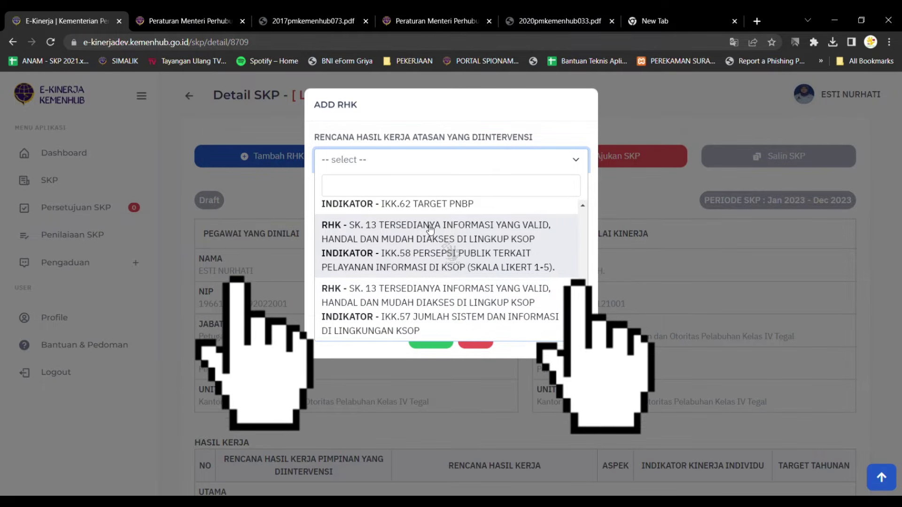
pyautogui.click(627, 115)
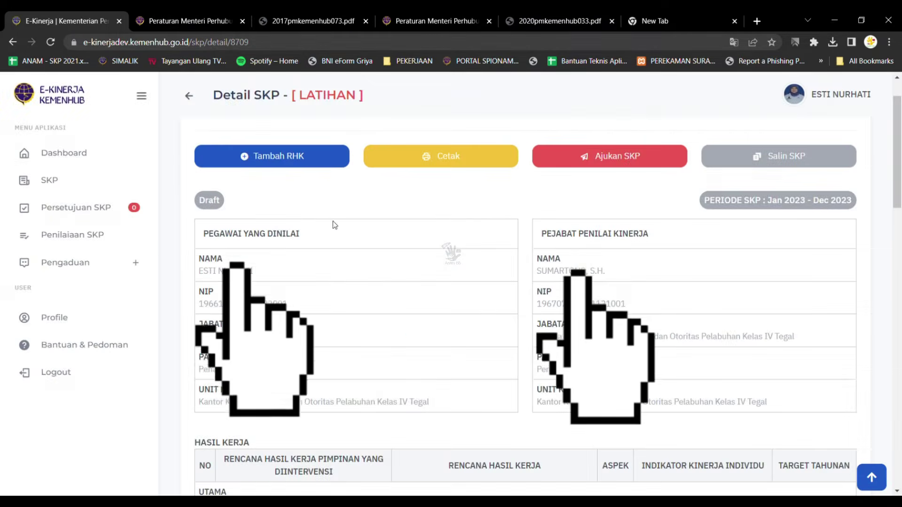
# - Add a TAMBAHAN RHK without a supervisor plan, paste the copied activity without its final full stop, and save it
pyautogui.scroll(-5, 333, 221)
pyautogui.scroll(5, 332, 221)
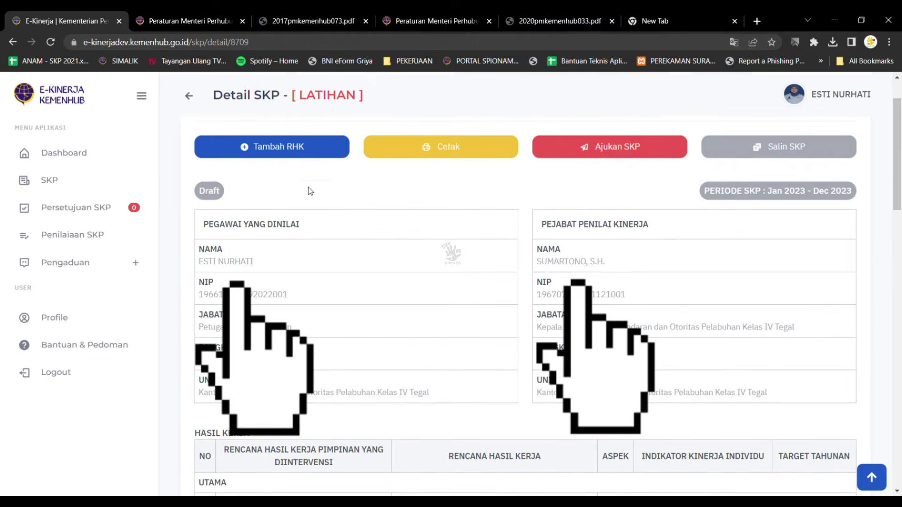
pyautogui.click(292, 150)
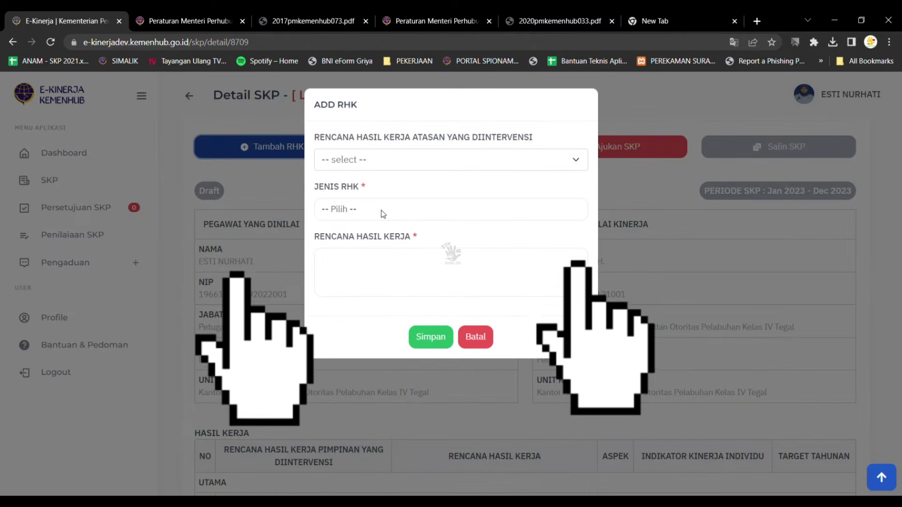
pyautogui.click(376, 261)
pyautogui.hotkey('ctrl', 'v')
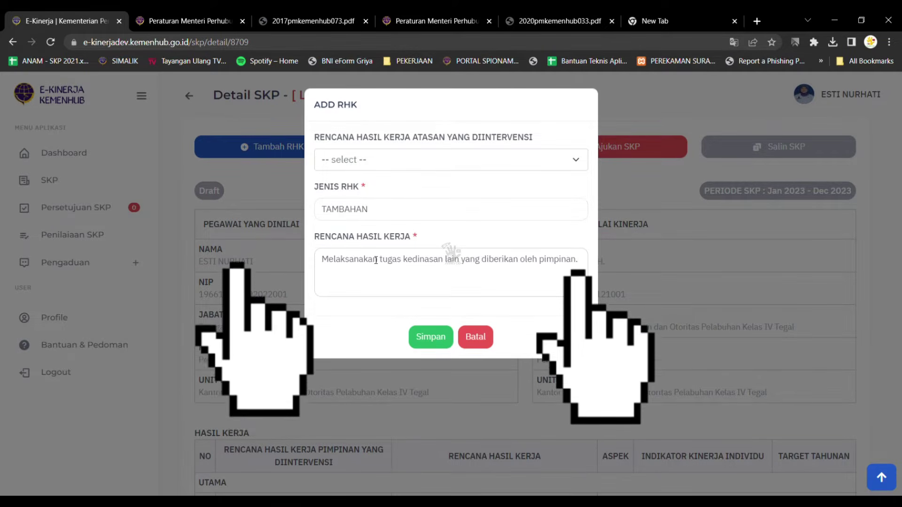
pyautogui.press('BackSpace')
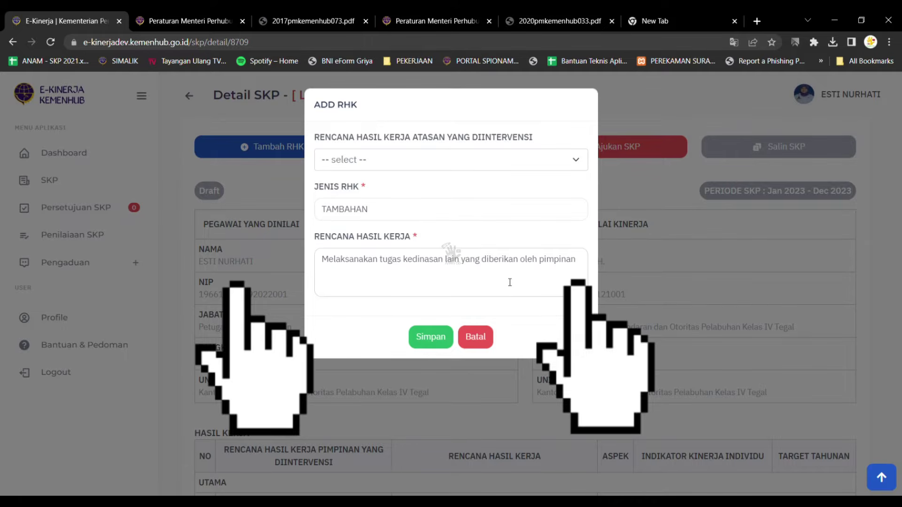
pyautogui.click(428, 338)
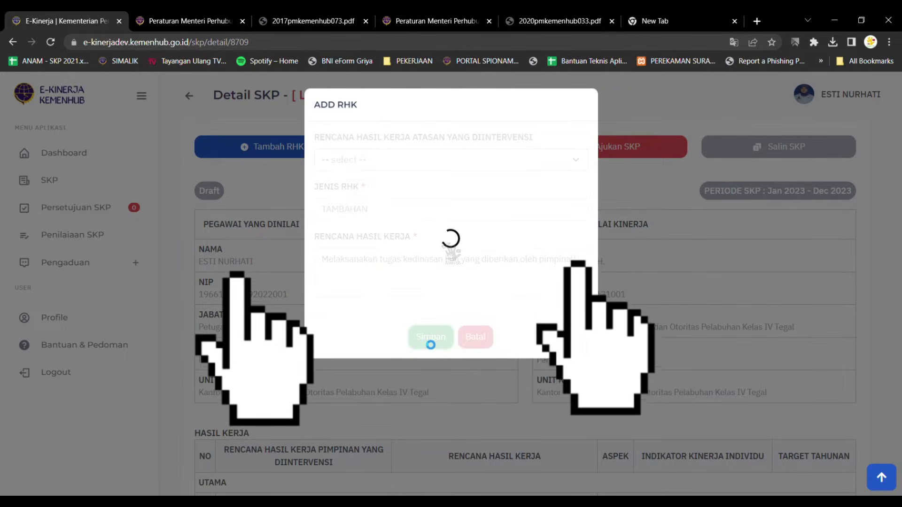
pyautogui.scroll(-6, 414, 362)
pyautogui.scroll(-2, 414, 363)
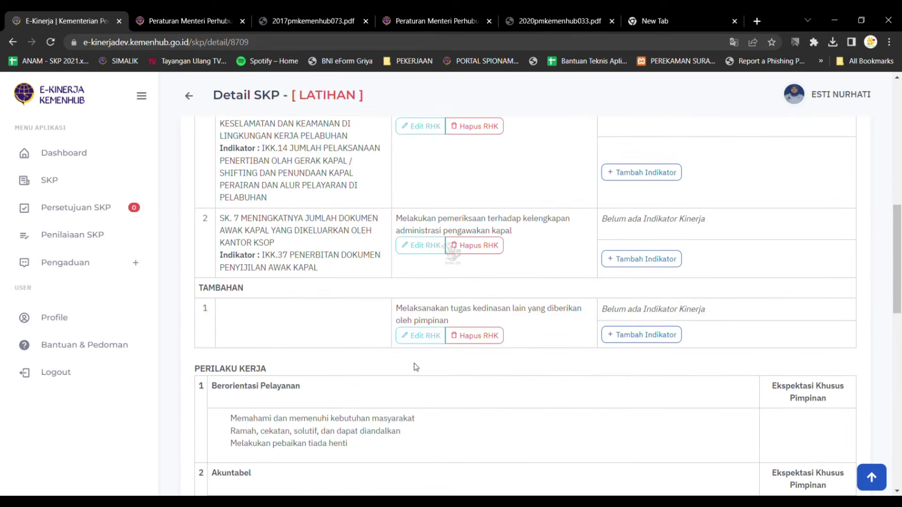
# - Review the UTAMA and TAMBAHAN entries in the HASIL KERJA table and highlight the first UTAMA work result plan
pyautogui.scroll(2, 292, 319)
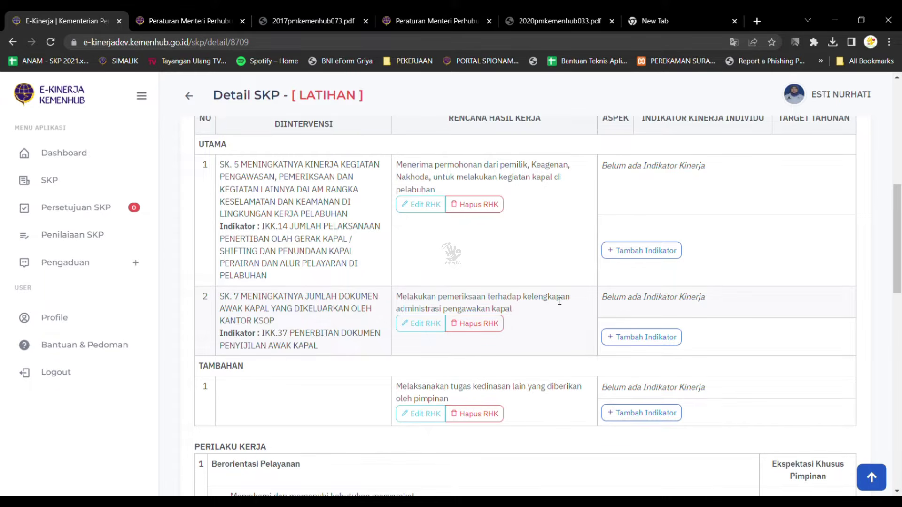
pyautogui.scroll(3, 560, 301)
pyautogui.scroll(-2, 559, 301)
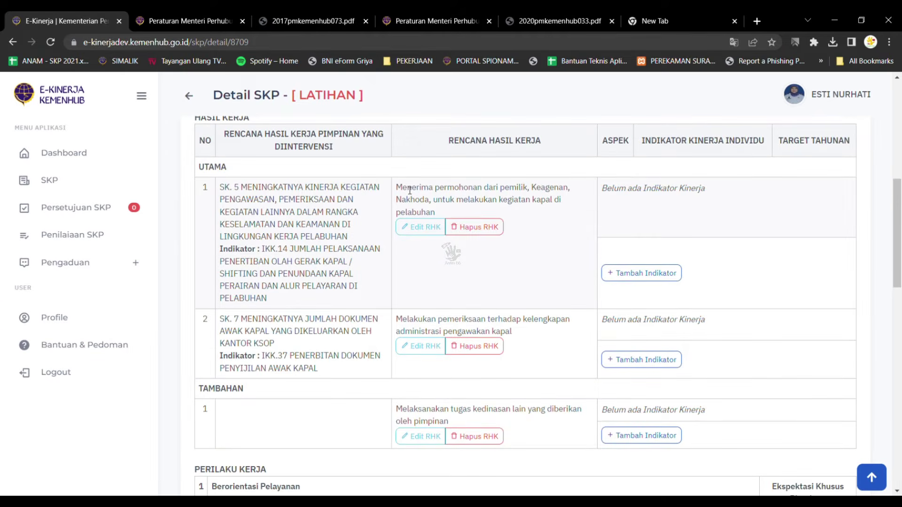
pyautogui.tripleClick(409, 192)
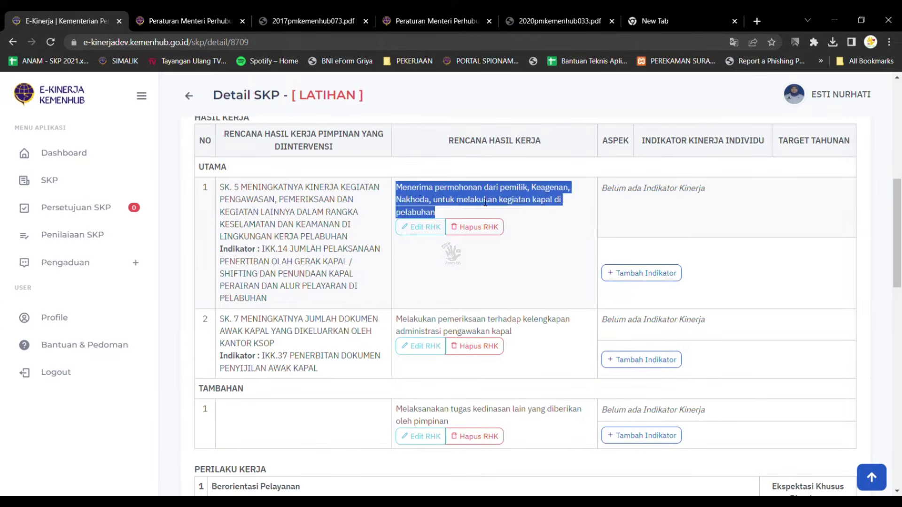
# - Start a KUANTITAS indicator for the first UTAMA plan and check activity 1's SATUAN HASIL KERJA in 2017pmkemenhub073.pdf before returning to E-Kinerja
pyautogui.click(630, 274)
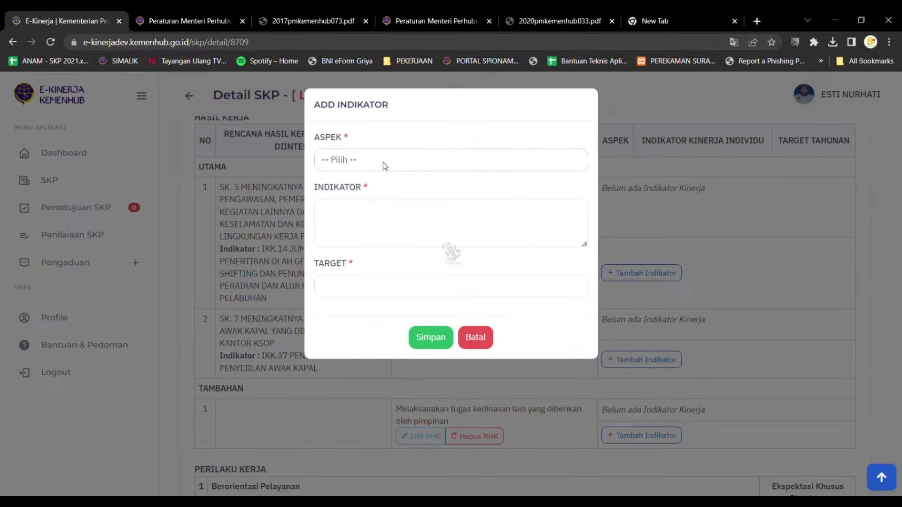
pyautogui.click(379, 197)
pyautogui.click(303, 20)
pyautogui.scroll(3, 605, 154)
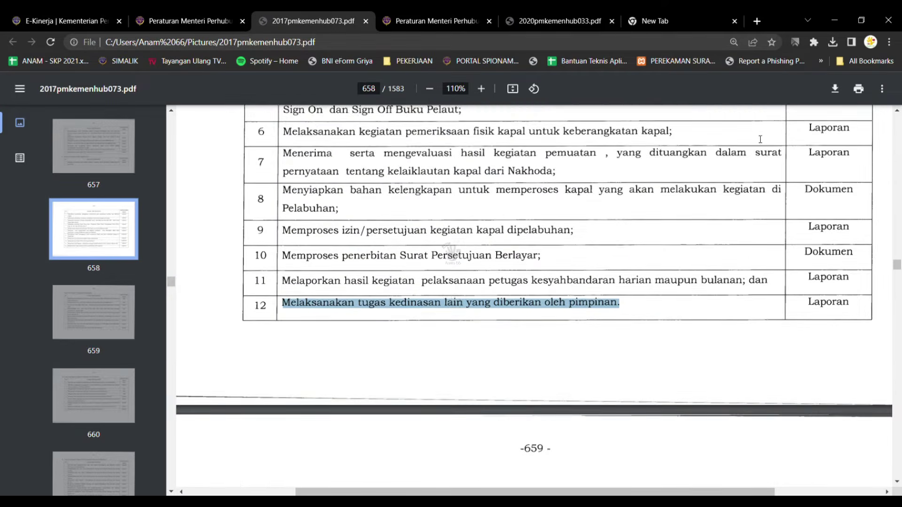
pyautogui.scroll(4, 760, 139)
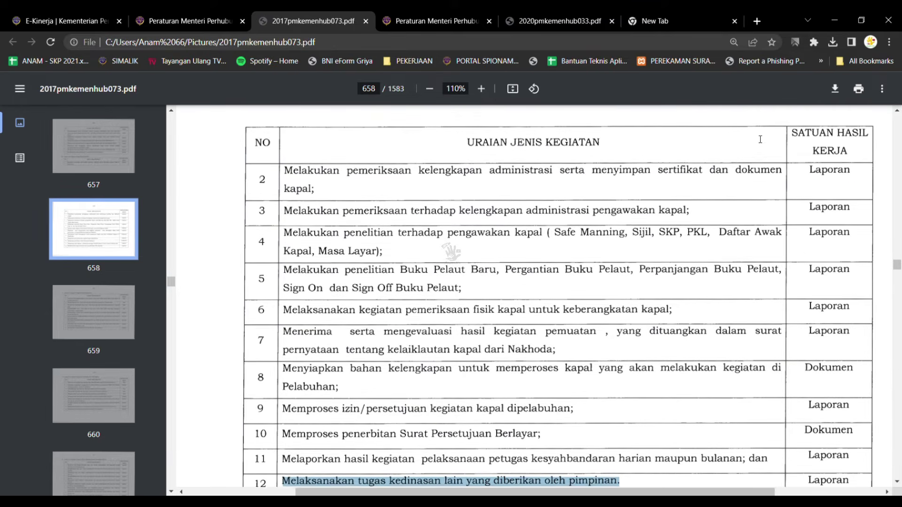
pyautogui.scroll(4, 761, 140)
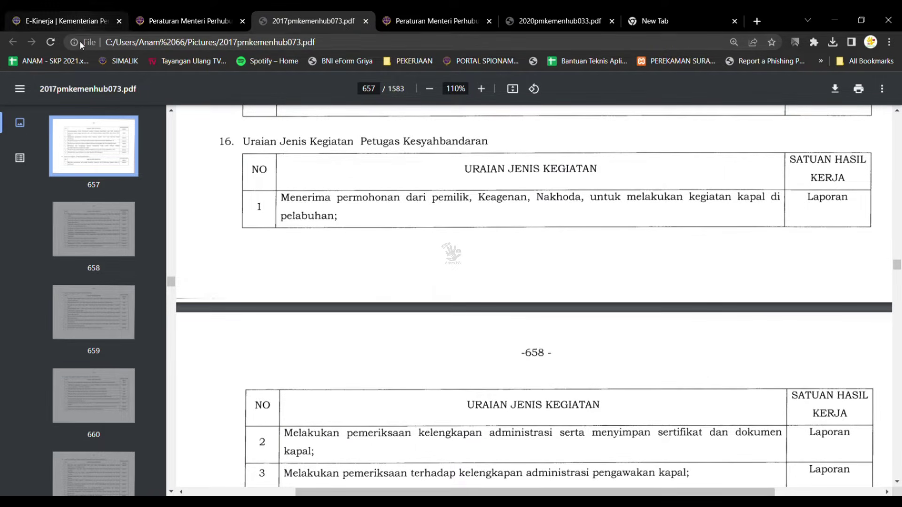
pyautogui.click(81, 19)
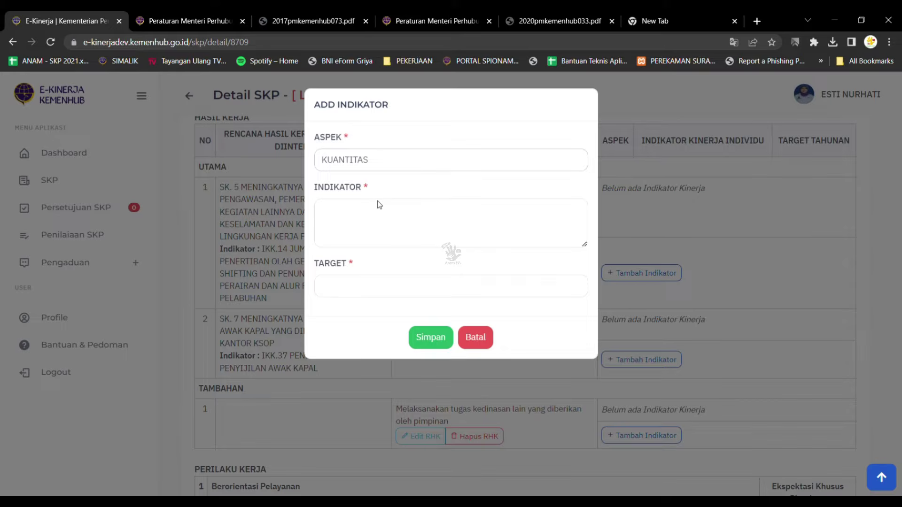
# - Enter "Laporan" as the KUANTITAS indicator and "12 Laporan" as its target
pyautogui.click(351, 217)
pyautogui.write('La')
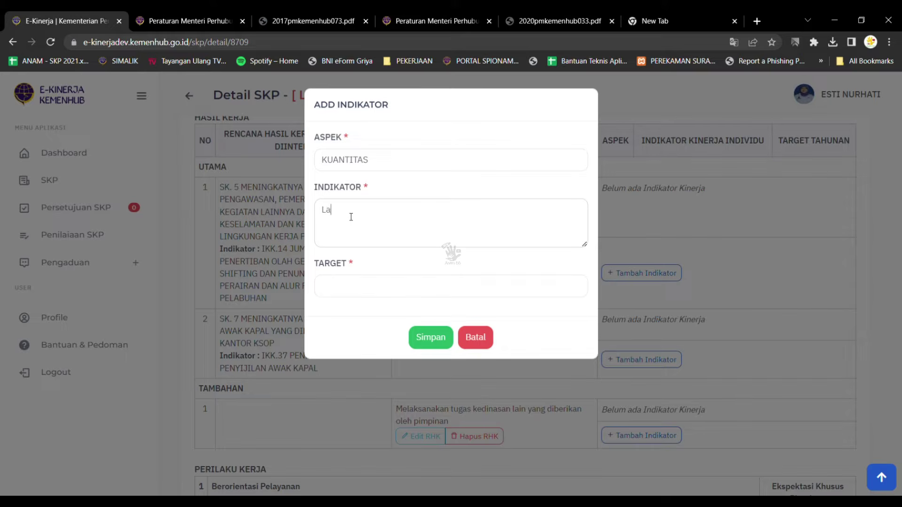
pyautogui.write('oran')
pyautogui.click(354, 292)
pyautogui.write('12')
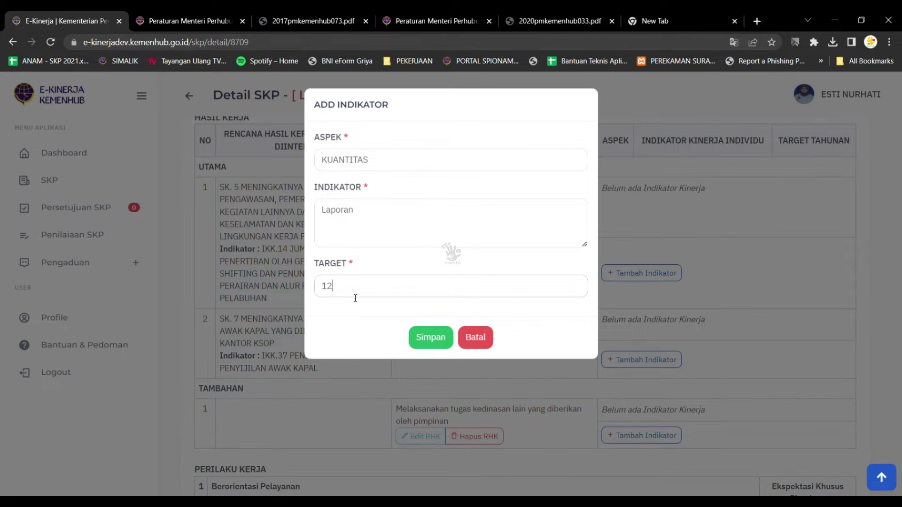
pyautogui.write(' Laporan')
# - Change the KUANTITAS indicator's target to "10 Laporan" and save the indicator
pyautogui.press('Left')
pyautogui.press('Left')
pyautogui.press('Left')
pyautogui.press('Left')
pyautogui.press('Left')
pyautogui.press('Left')
pyautogui.press('Left')
pyautogui.press('BackSpace')
pyautogui.press('BackSpace')
pyautogui.write('0')
pyautogui.click(431, 338)
pyautogui.click(434, 338)
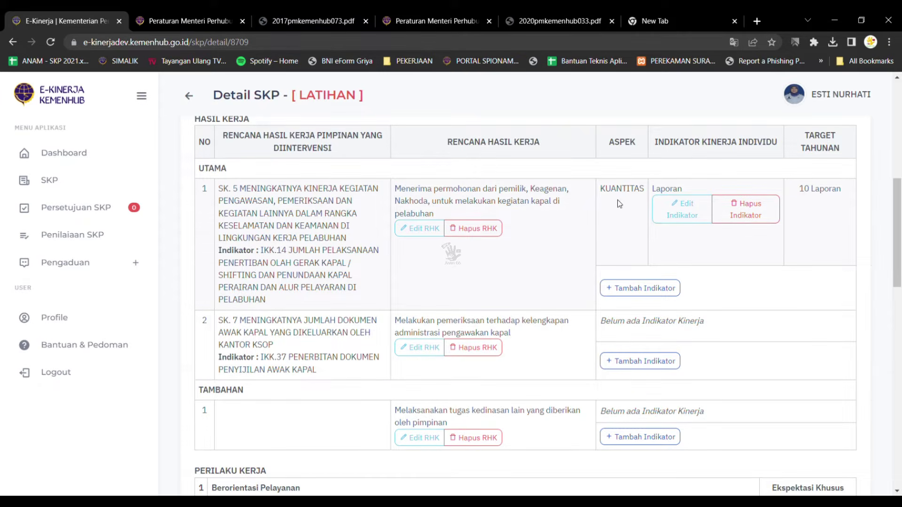
# - Review the first UTAMA entry's work result plan, aspect, individual indicator and annual target by highlighting each one
pyautogui.tripleClick(464, 203)
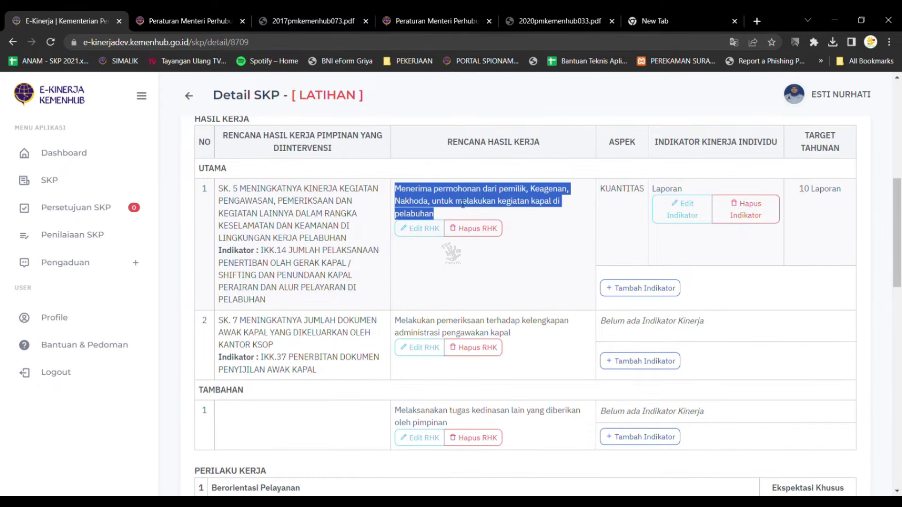
pyautogui.doubleClick(619, 189)
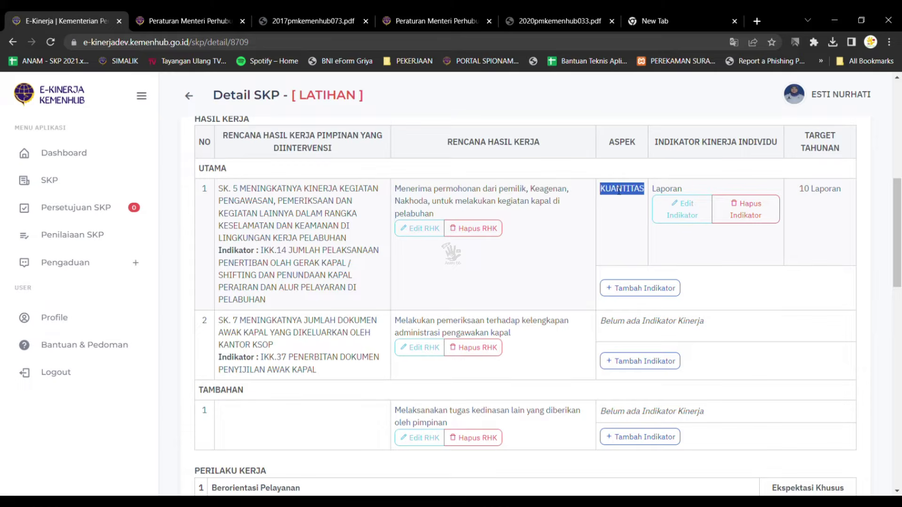
pyautogui.doubleClick(676, 190)
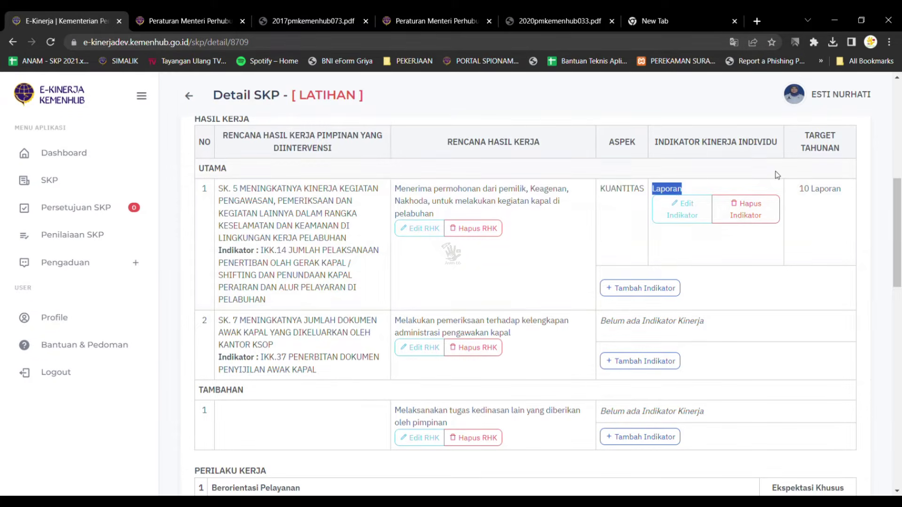
pyautogui.click(828, 197)
pyautogui.tripleClick(828, 197)
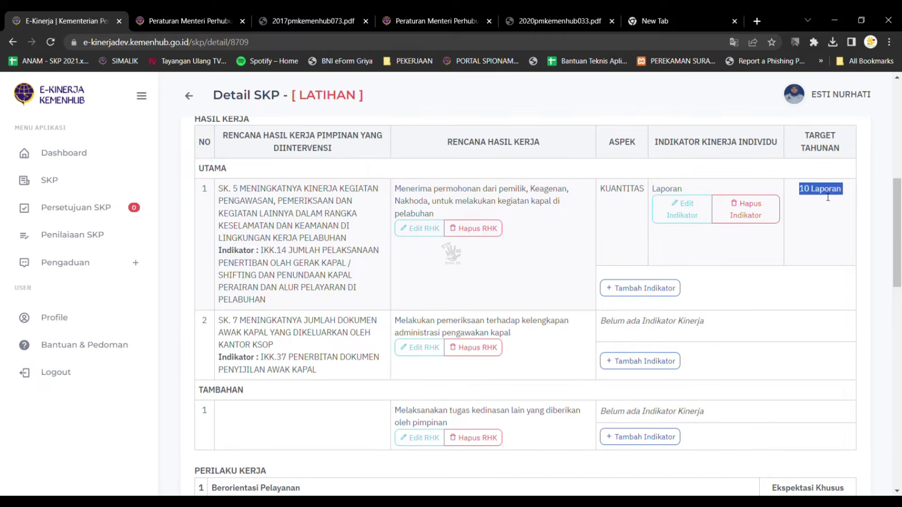
# - Add a second indicator to the first UTAMA plan with the KUALITAS aspect and the indicator text "Koreksi Laporan"
pyautogui.click(621, 296)
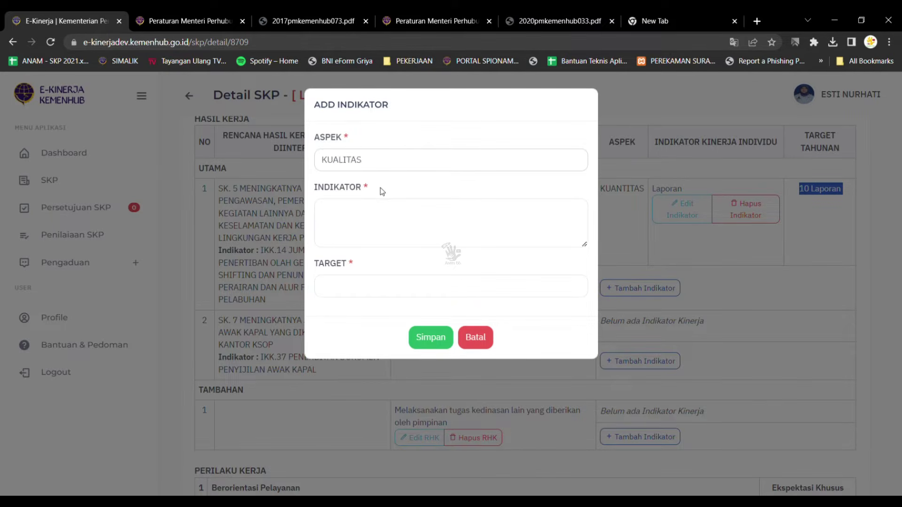
pyautogui.click(390, 237)
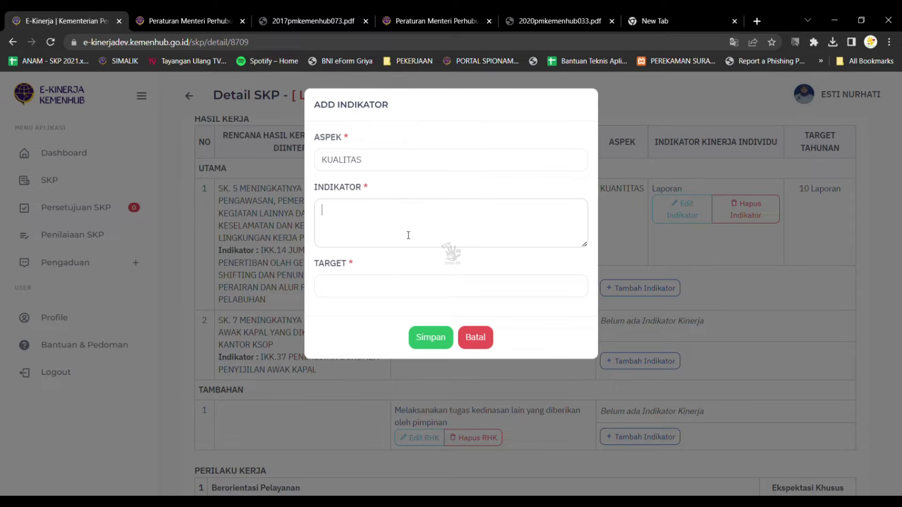
pyautogui.write('K')
pyautogui.write('o')
pyautogui.write('reki ')
pyautogui.write('si')
pyautogui.write('La')
pyautogui.write('pora')
pyautogui.write('n')
pyautogui.click(380, 288)
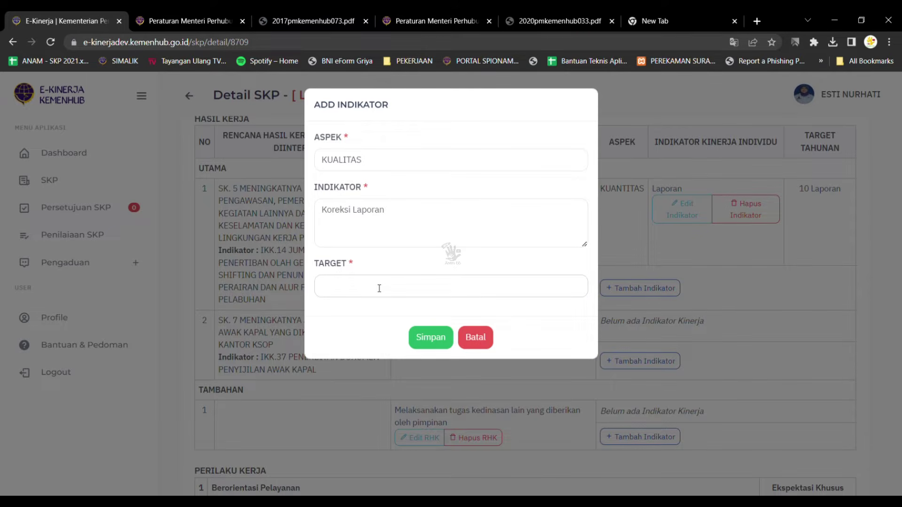
# - Reword the KUALITAS indicator text to "Kelengkapan Laporan"
pyautogui.doubleClick(342, 213)
pyautogui.write('S')
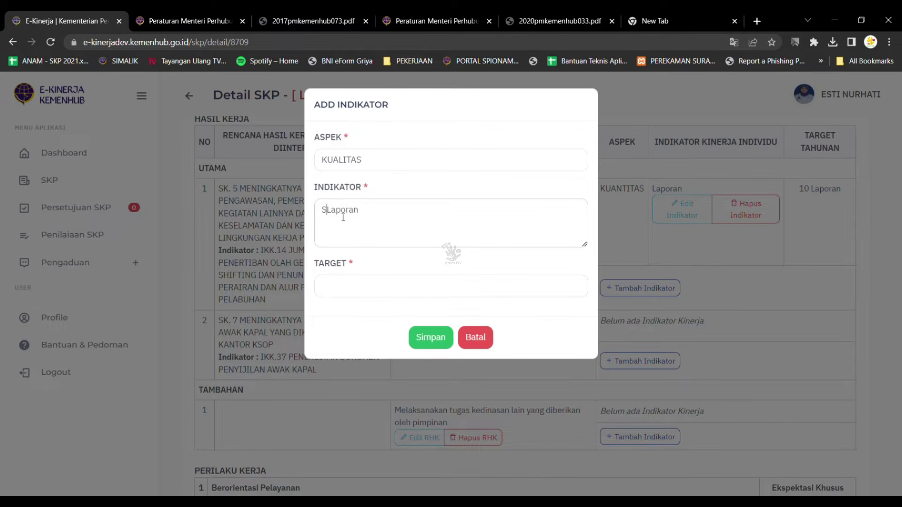
pyautogui.press('BackSpace')
pyautogui.write('Kesesuaiab')
pyautogui.press('BackSpace')
pyautogui.press('BackSpace')
pyautogui.press('BackSpace')
pyautogui.press('BackSpace')
pyautogui.press('BackSpace')
pyautogui.press('BackSpace')
pyautogui.press('BackSpace')
pyautogui.write('lengkapan')
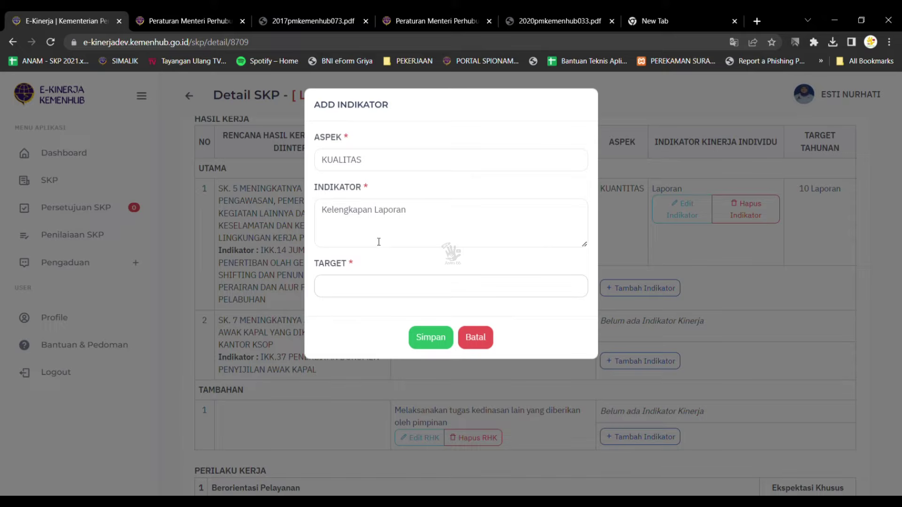
# - Set the KUALITAS indicator's target to "90 Persen" and save the indicator
pyautogui.write('9')
pyautogui.write('0')
pyautogui.write(' Pe')
pyautogui.write('rson')
pyautogui.press('BackSpace')
pyautogui.press('BackSpace')
pyautogui.write('en')
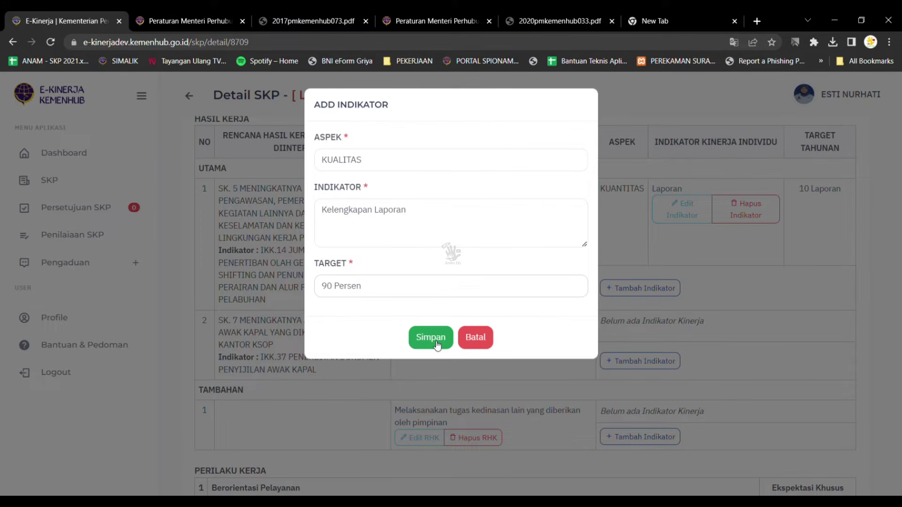
pyautogui.click(436, 343)
pyautogui.click(433, 340)
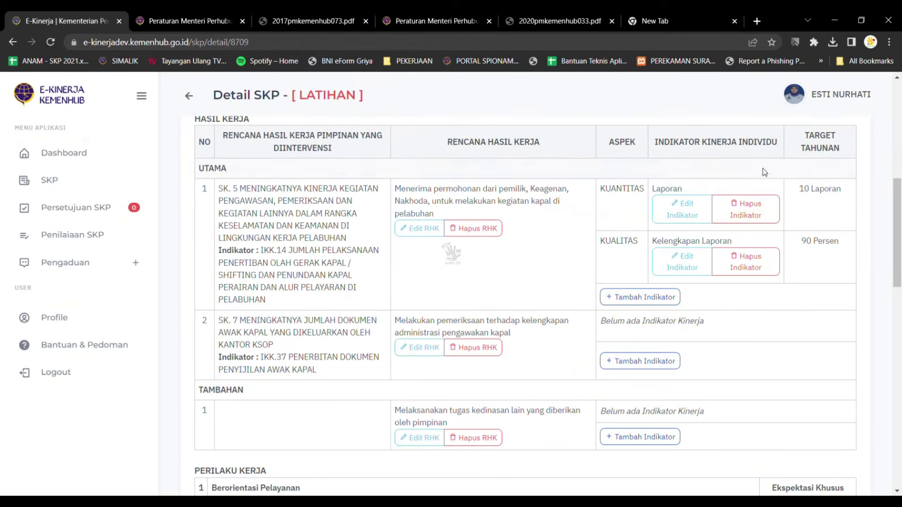
# - Edit the first UTAMA plan's KUALITAS indicator to read "Persentase Kelengkapan Laporan" and save it
pyautogui.click(682, 261)
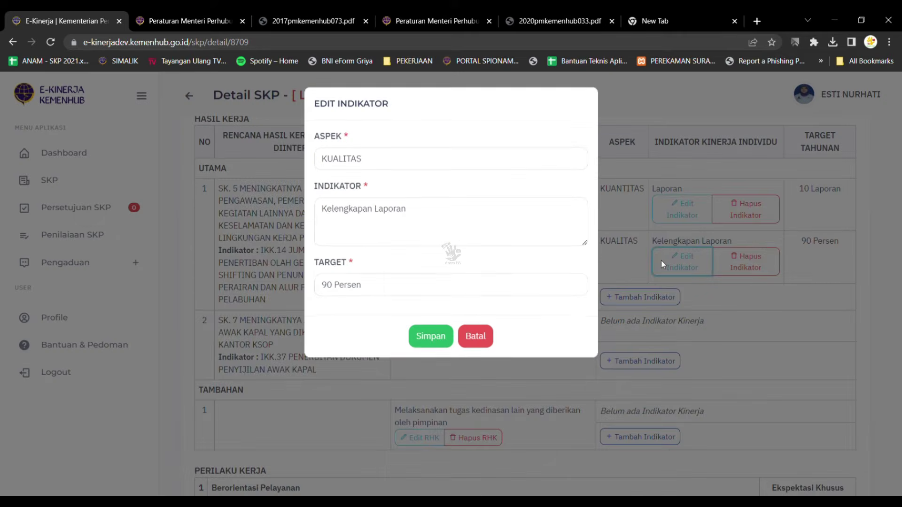
pyautogui.doubleClick(331, 212)
pyautogui.press('Left')
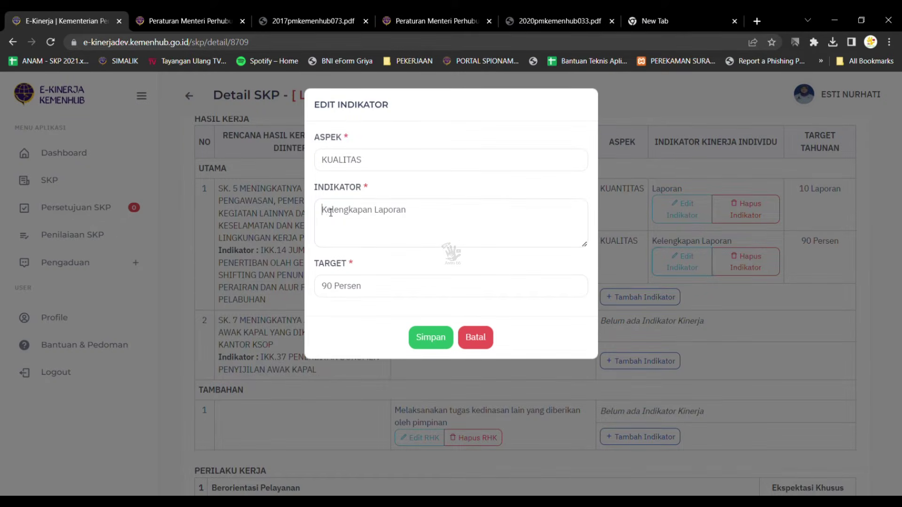
pyautogui.write('Perse')
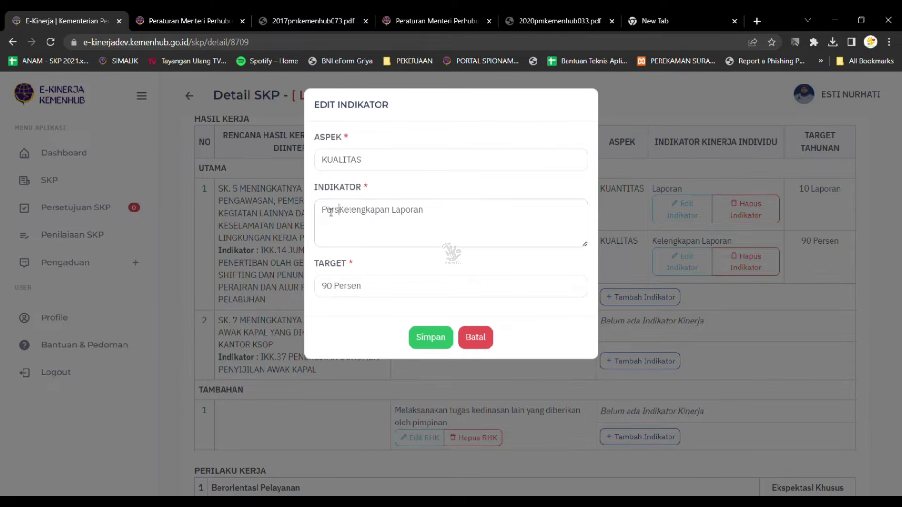
pyautogui.write('ntase')
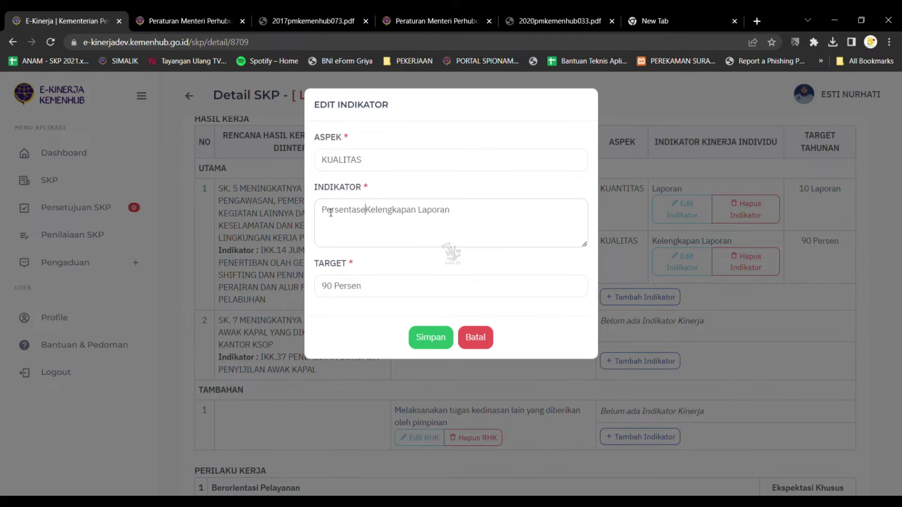
pyautogui.click(425, 344)
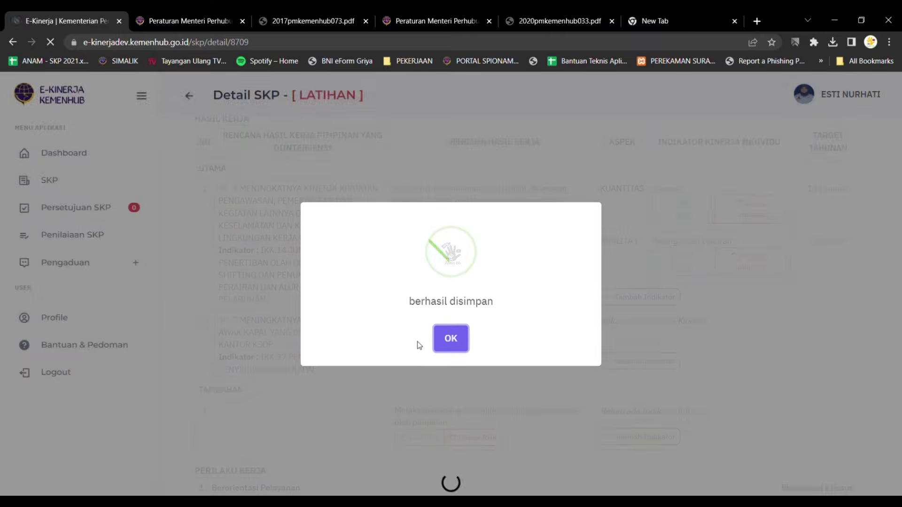
pyautogui.click(446, 337)
# - Add a WAKTU indicator to the first UTAMA plan with indicator "Bulan" and target "10 Bulan", and save it
pyautogui.click(650, 300)
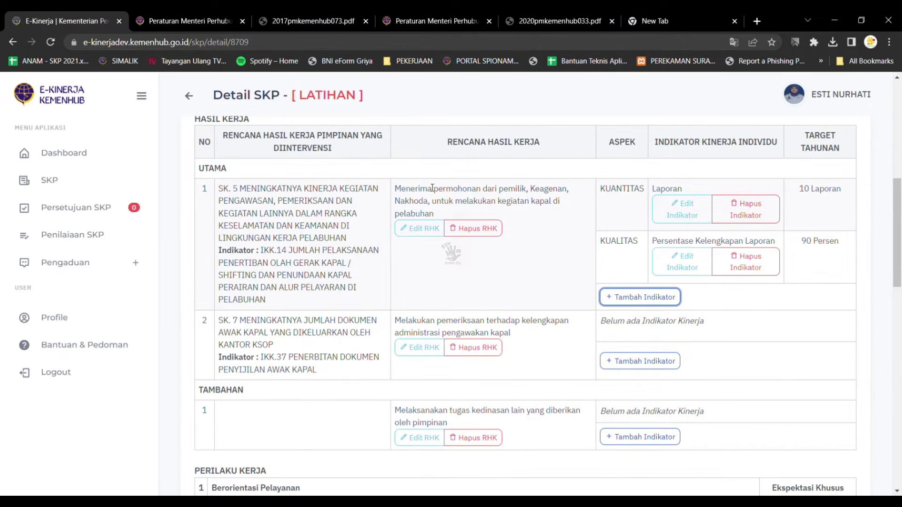
pyautogui.click(652, 290)
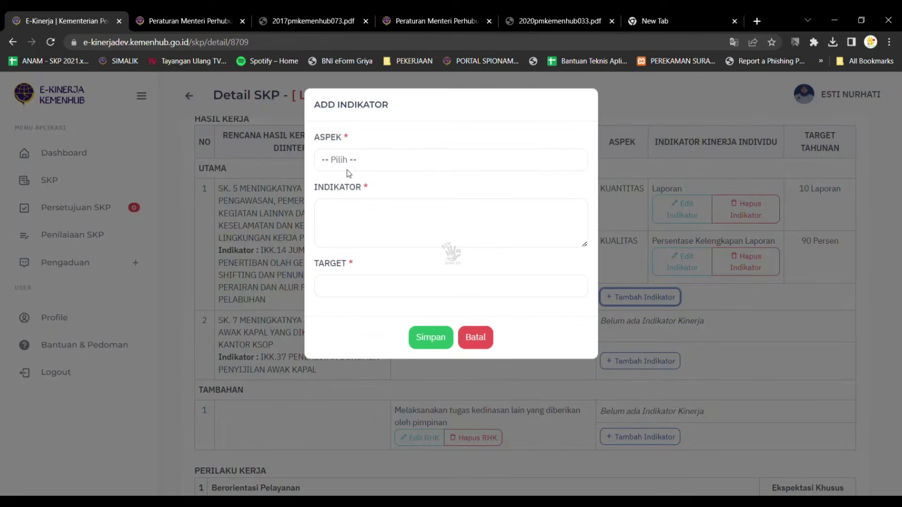
pyautogui.click(363, 211)
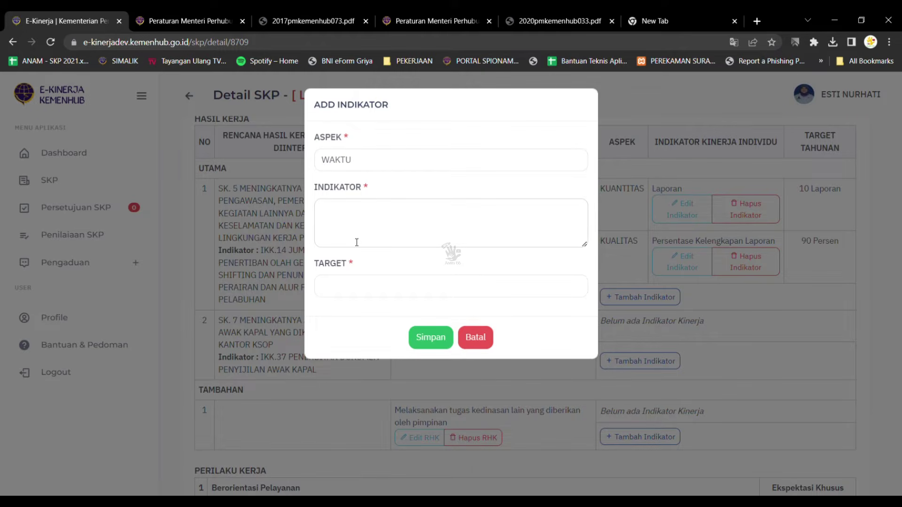
pyautogui.write('Bulan')
pyautogui.click(372, 294)
pyautogui.write('10 Buls')
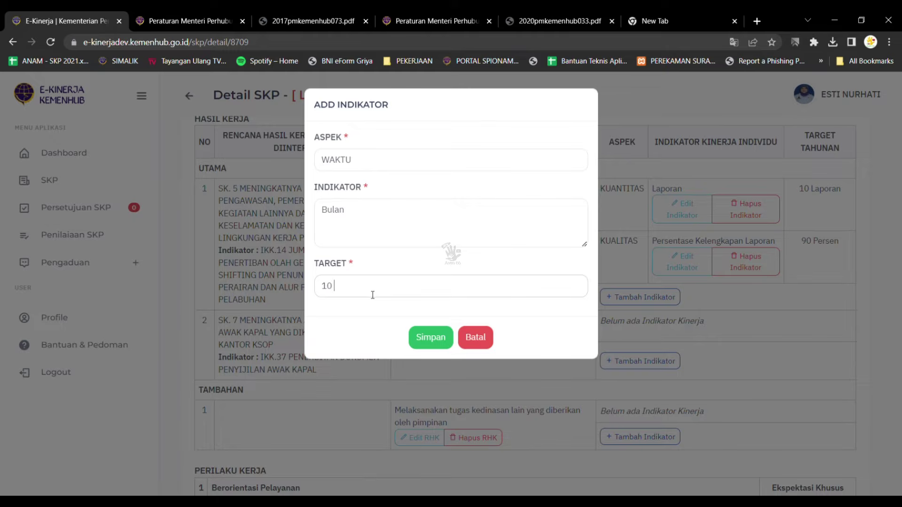
pyautogui.press('BackSpace')
pyautogui.write('an')
pyautogui.click(428, 339)
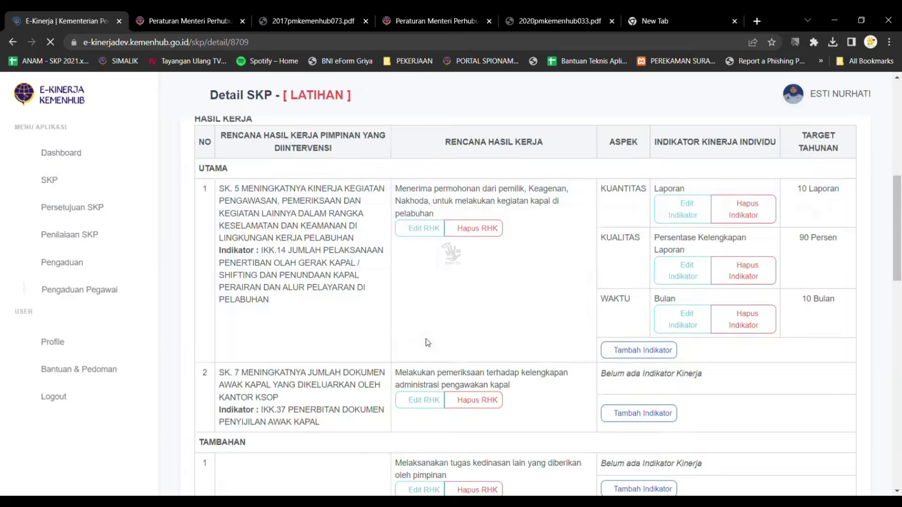
# - Change the WAKTU indicator's target to "12 Bulan" and save it
pyautogui.click(681, 318)
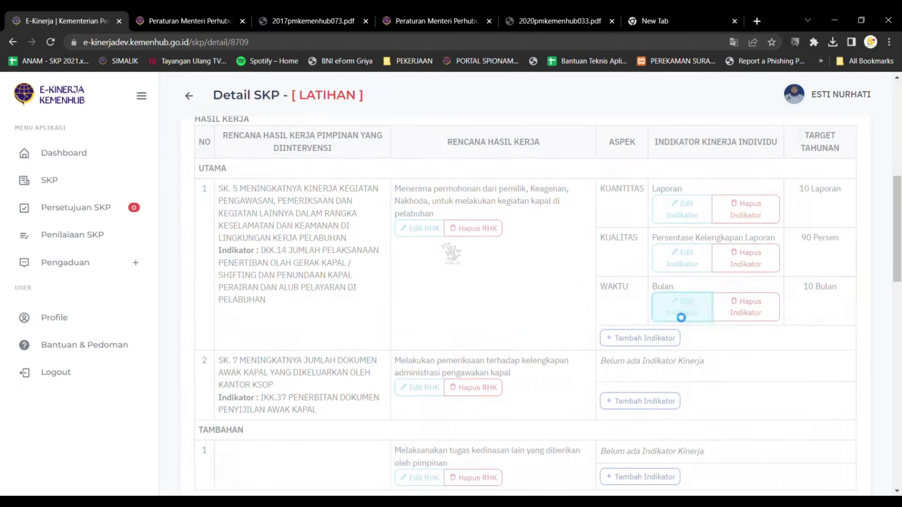
pyautogui.click(333, 287)
pyautogui.press('BackSpace')
pyautogui.write('2 Bulan')
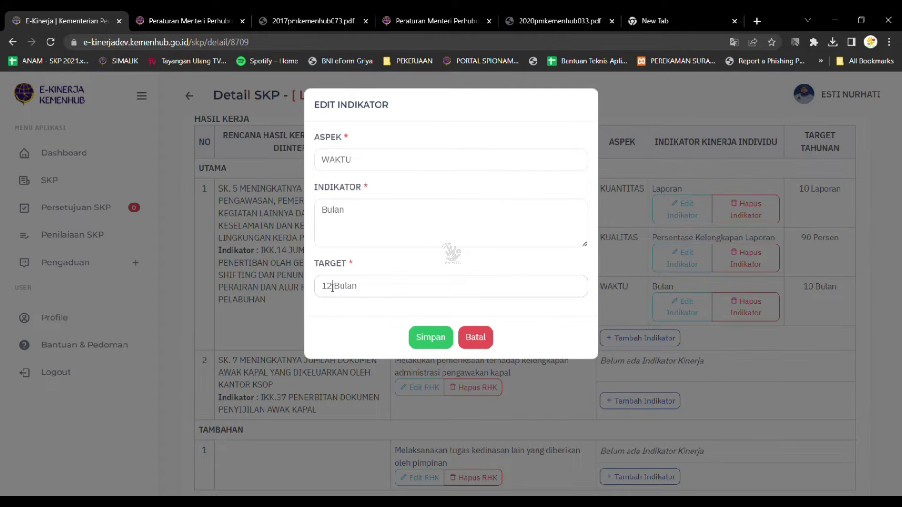
pyautogui.click(429, 340)
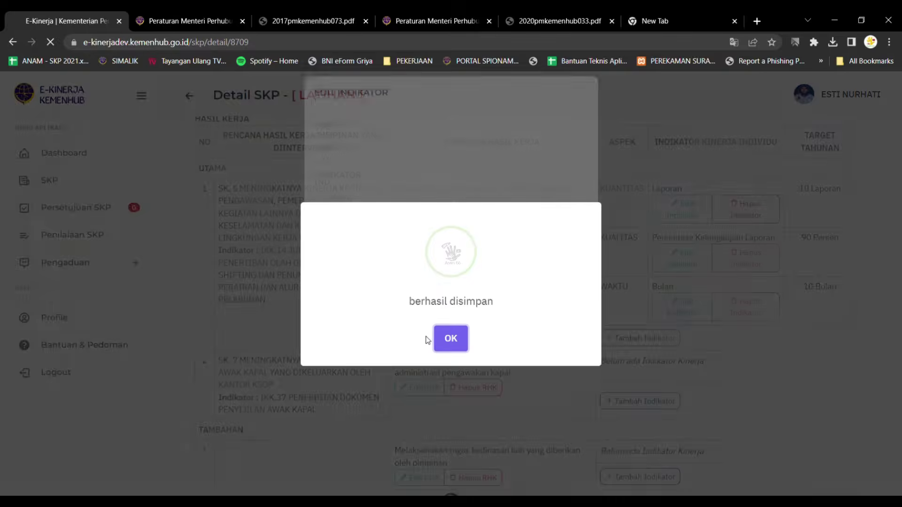
pyautogui.click(444, 339)
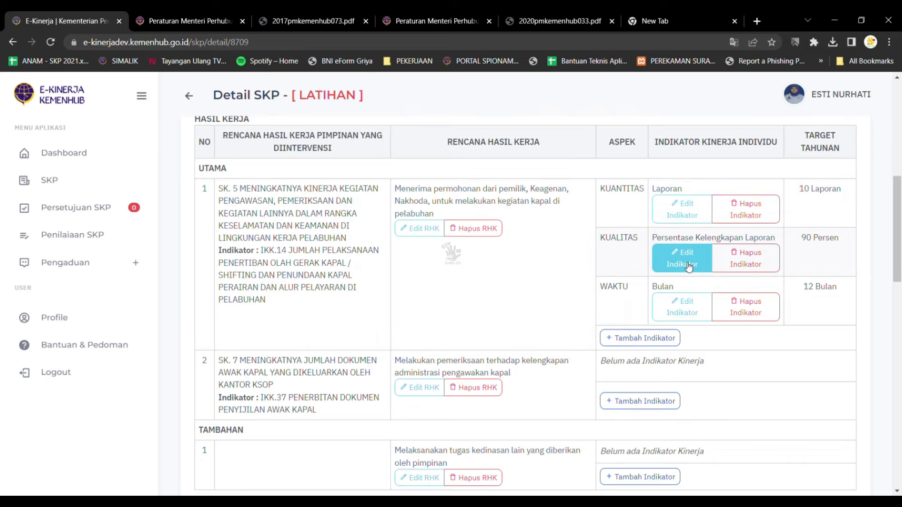
# - Review the HASIL KERJA table and highlight the second UTAMA work result plan
pyautogui.scroll(-1, 686, 263)
pyautogui.scroll(5, 672, 211)
pyautogui.scroll(-5, 668, 210)
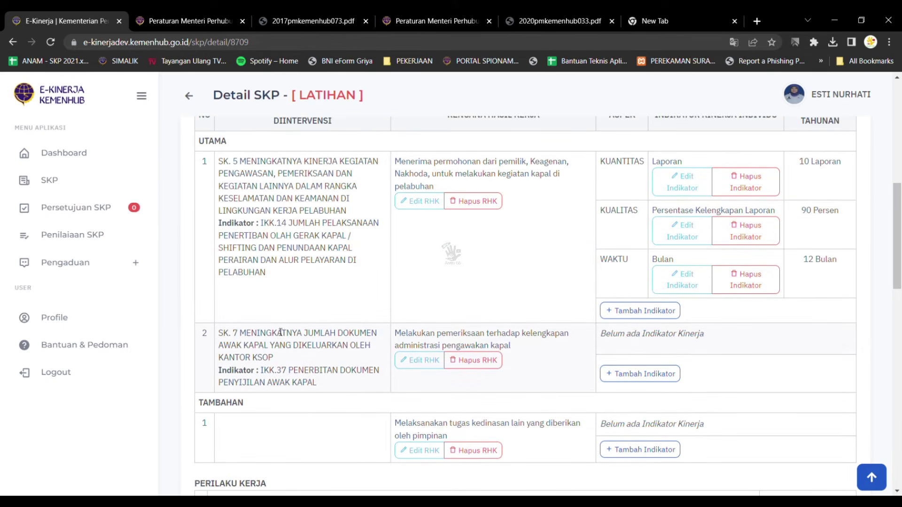
pyautogui.doubleClick(322, 346)
pyautogui.click(474, 341)
pyautogui.tripleClick(475, 342)
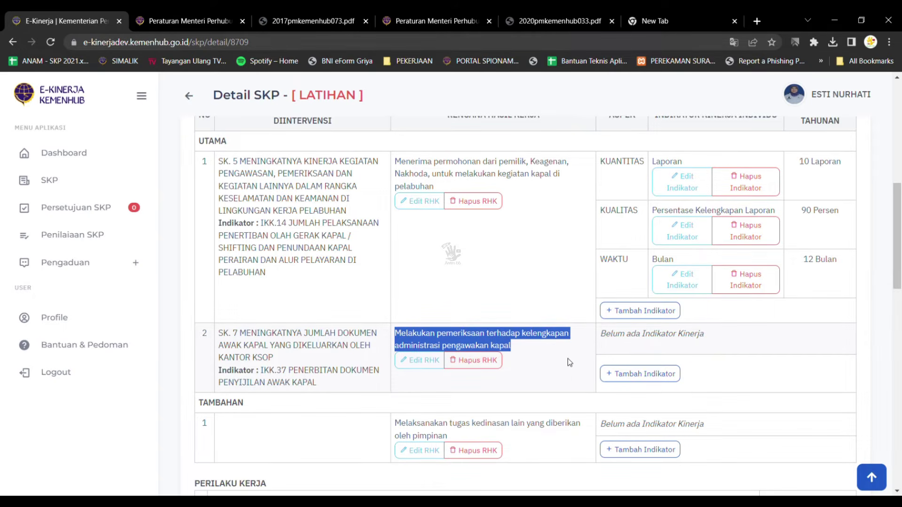
# - Add a KUANTITAS indicator to the second UTAMA plan with indicator "Laporan" and target "250 Dokumen", and save it
pyautogui.click(647, 376)
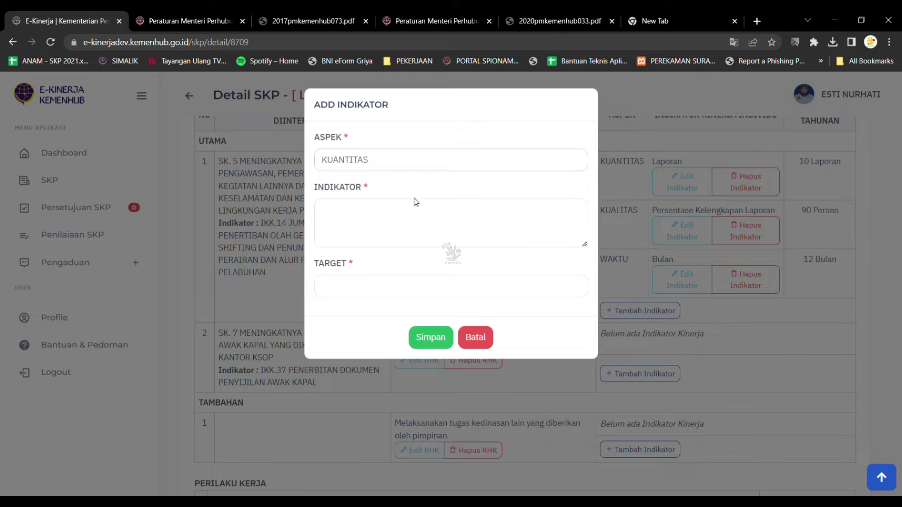
pyautogui.click(435, 223)
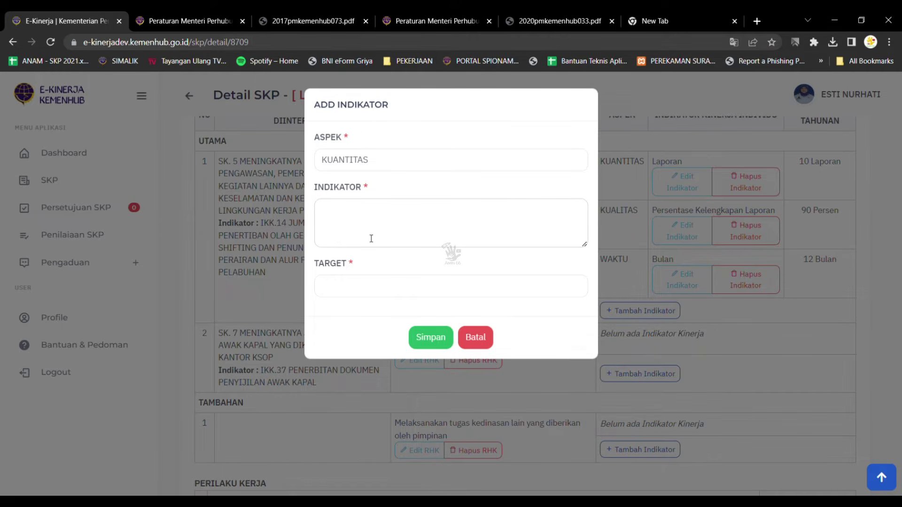
pyautogui.click(346, 296)
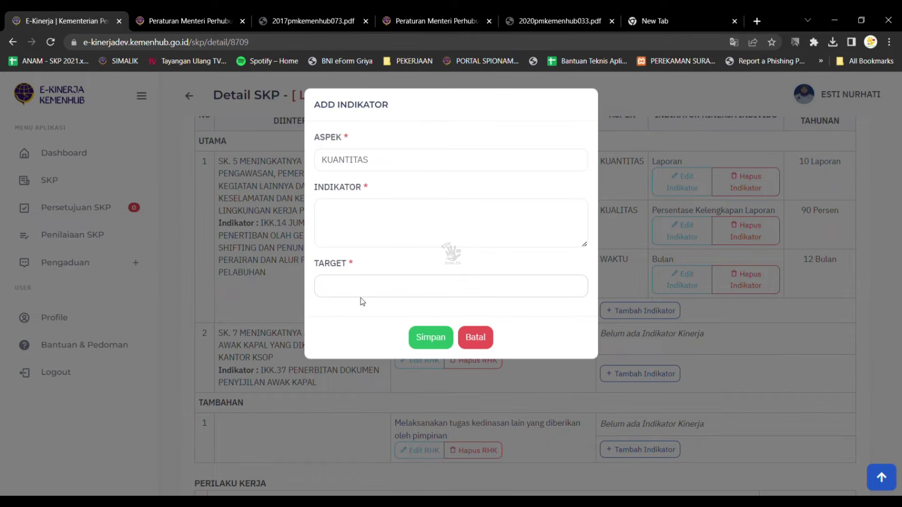
pyautogui.write('1')
pyautogui.press('BackSpace')
pyautogui.write('250 Dokumen')
pyautogui.click(367, 234)
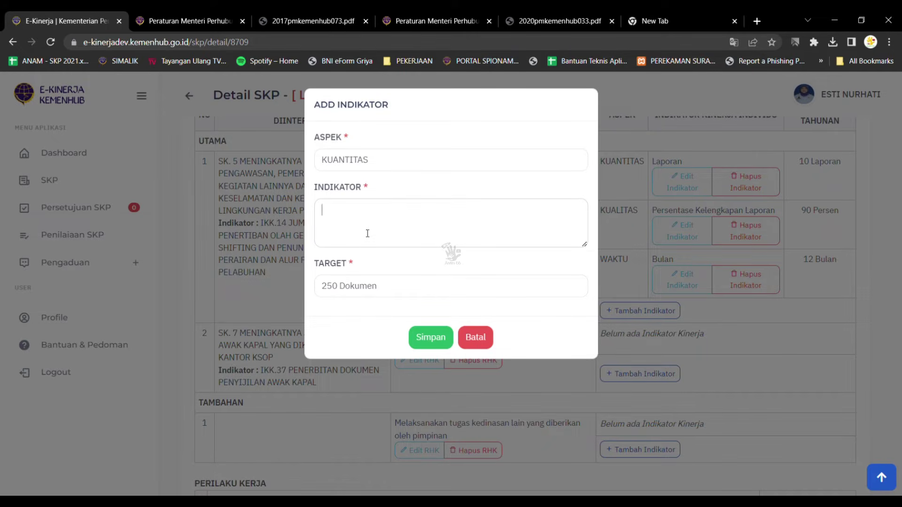
pyautogui.write('Laporan')
pyautogui.click(431, 342)
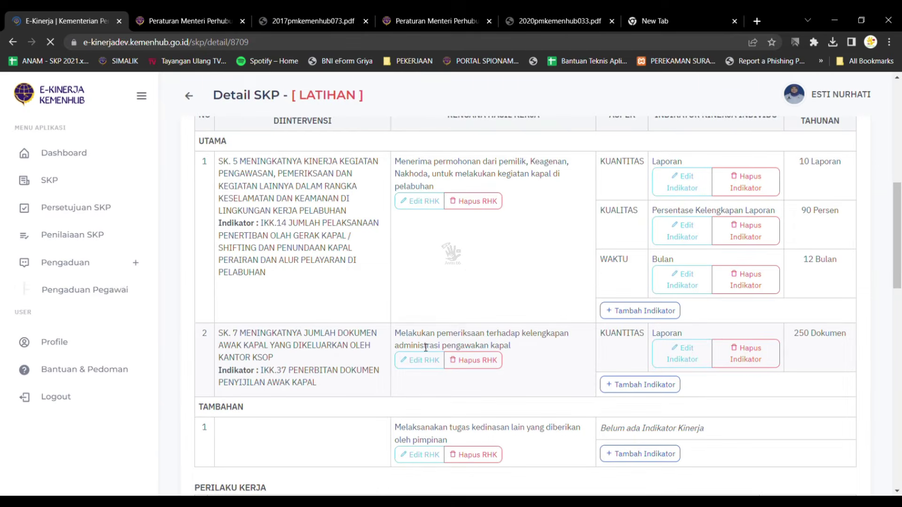
# - Start a new indicator for the second UTAMA plan with the aspect KUALITAS
pyautogui.doubleClick(549, 335)
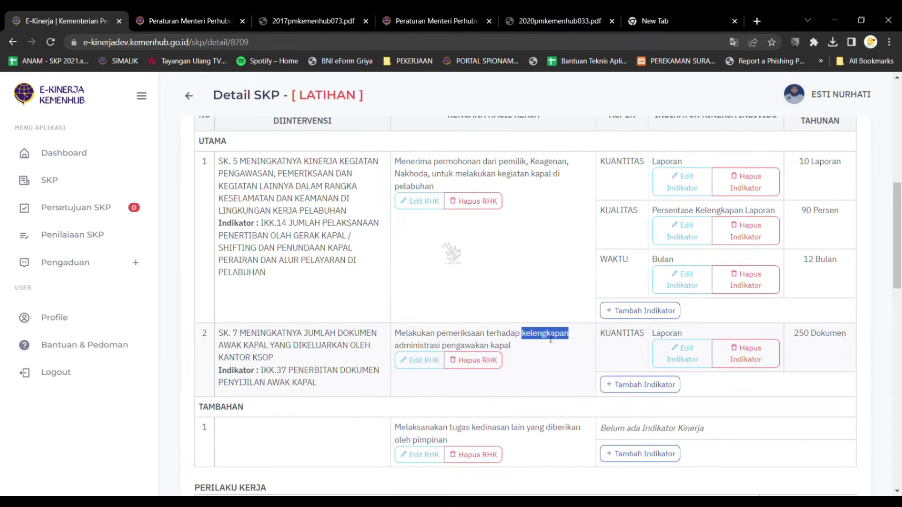
pyautogui.doubleClick(828, 333)
pyautogui.click(613, 390)
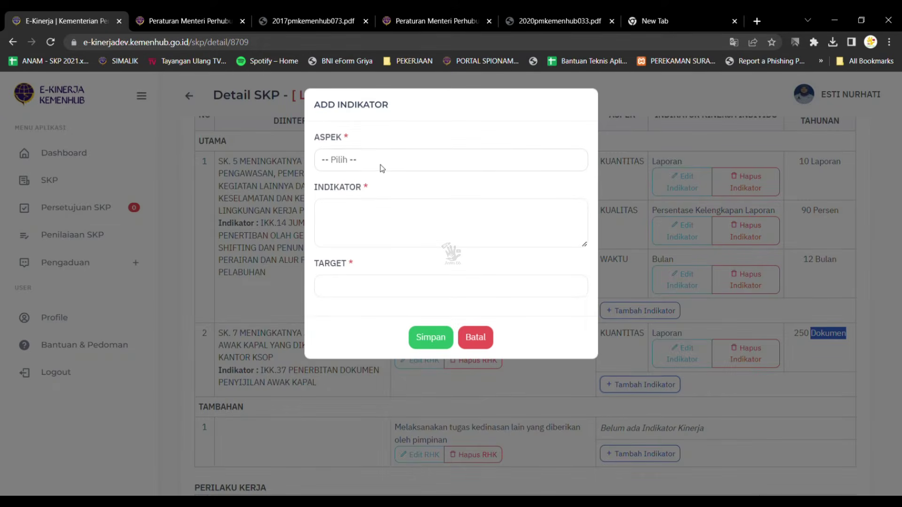
pyautogui.click(374, 230)
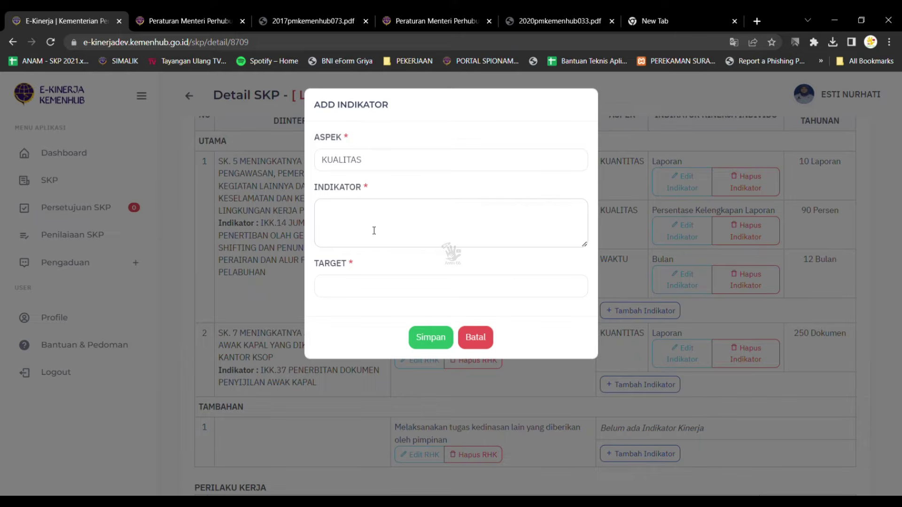
pyautogui.write('Leng')
pyautogui.press('BackSpace')
pyautogui.press('BackSpace')
pyautogui.press('BackSpace')
pyautogui.press('BackSpace')
pyautogui.write('Sesj')
pyautogui.press('BackSpace')
pyautogui.write('uai Firn')
pyautogui.press('BackSpace')
pyautogui.press('BackSpace')
pyautogui.write('ormar')
pyautogui.press('BackSpace')
pyautogui.write('t')
pyautogui.doubleClick(324, 214)
pyautogui.write('Ke')
pyautogui.press('BackSpace')
pyautogui.press('BackSpace')
pyautogui.press('Right')
pyautogui.press('Right')
pyautogui.press('Right')
pyautogui.press('Right')
pyautogui.press('Right')
pyautogui.press('Right')
pyautogui.press('BackSpace')
pyautogui.press('BackSpace')
pyautogui.press('BackSpace')
pyautogui.press('BackSpace')
pyautogui.press('BackSpace')
pyautogui.press('BackSpace')
# - Enter "Koreksi Dokumen" as the KUALITAS indicator with target "100 Koreksi" and save it
pyautogui.write('Koreksi Dokumen')
pyautogui.click(406, 283)
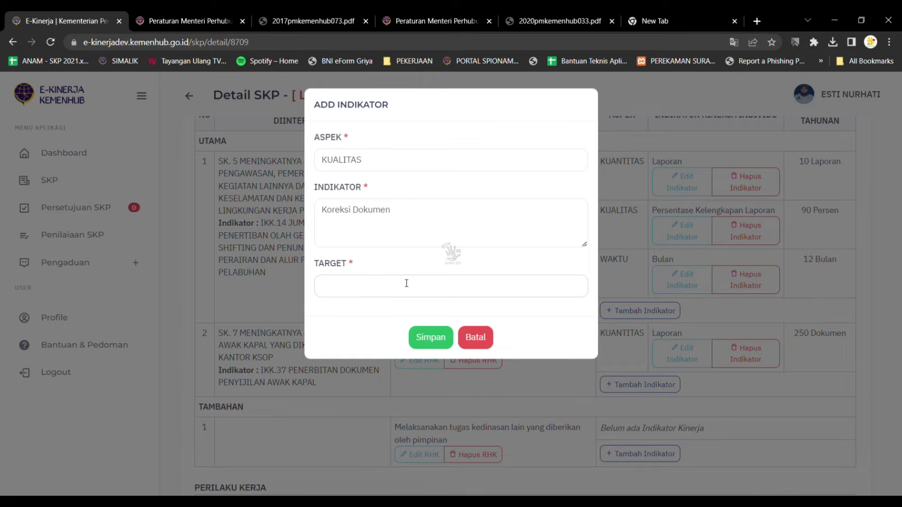
pyautogui.write('25')
pyautogui.press('BackSpace')
pyautogui.press('BackSpace')
pyautogui.write('100 Koreksi')
pyautogui.press('Left')
pyautogui.press('Left')
pyautogui.press('Left')
pyautogui.press('Left')
pyautogui.press('Left')
pyautogui.press('Left')
pyautogui.press('Left')
pyautogui.write('Dokum')
pyautogui.press('BackSpace')
pyautogui.press('BackSpace')
pyautogui.press('BackSpace')
pyautogui.press('BackSpace')
pyautogui.press('BackSpace')
pyautogui.click(441, 342)
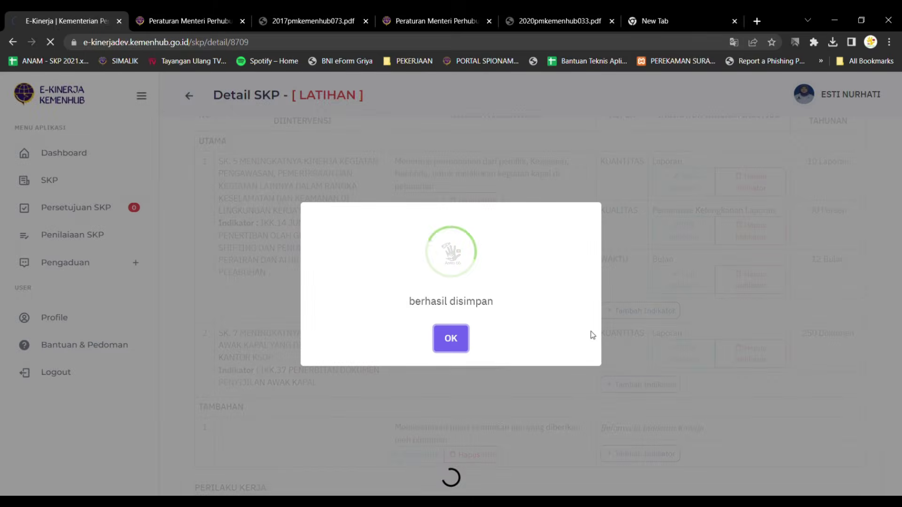
pyautogui.click(448, 337)
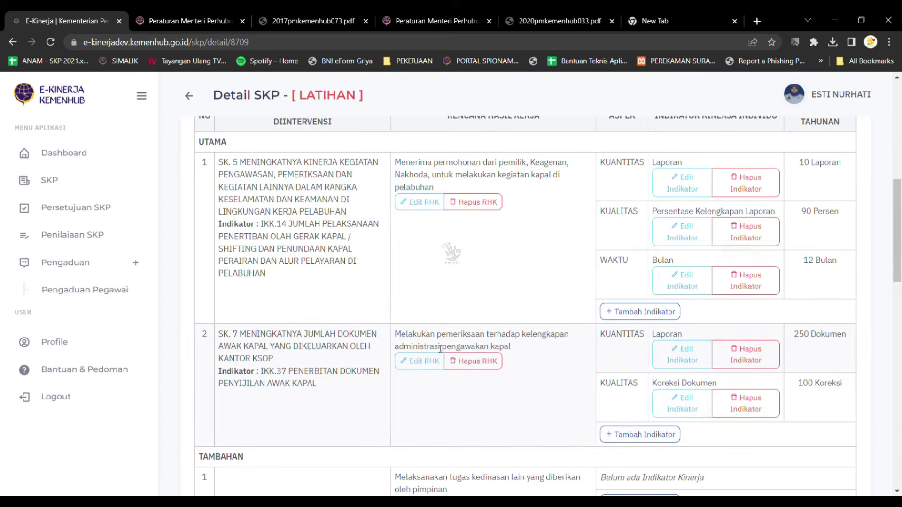
# - Add a WAKTU indicator to the second UTAMA plan with indicator "Bulan" and target "12 Bulan", and save it
pyautogui.click(645, 436)
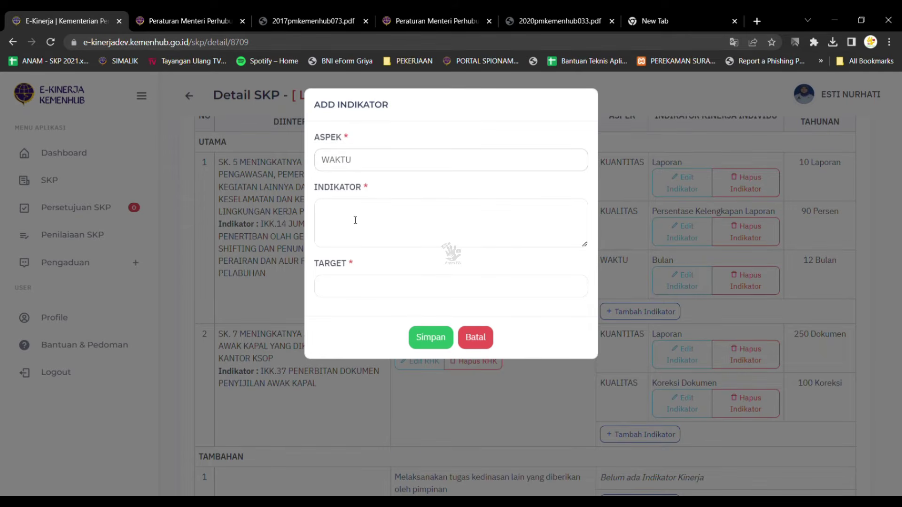
pyautogui.click(392, 222)
pyautogui.write('Bulan')
pyautogui.write('2')
pyautogui.press('BackSpace')
pyautogui.write('12')
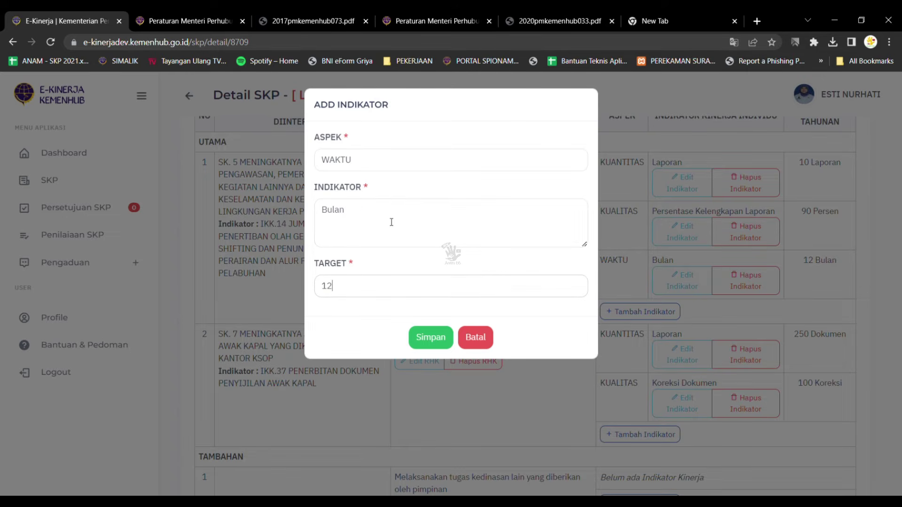
pyautogui.click(383, 320)
pyautogui.click(428, 348)
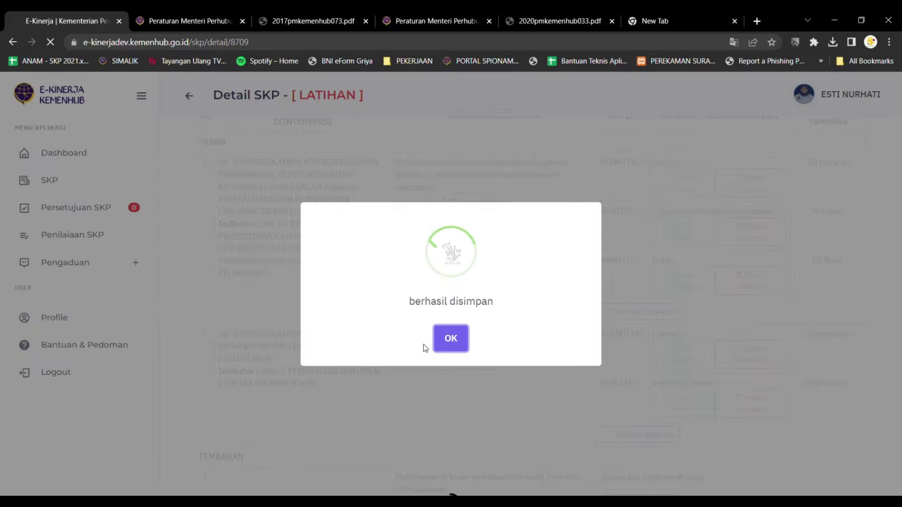
pyautogui.click(463, 339)
# - Start a WAKTU indicator for the TAMBAHAN plan with the indicator text "Kegiatan Perbulan"
pyautogui.scroll(-5, 745, 362)
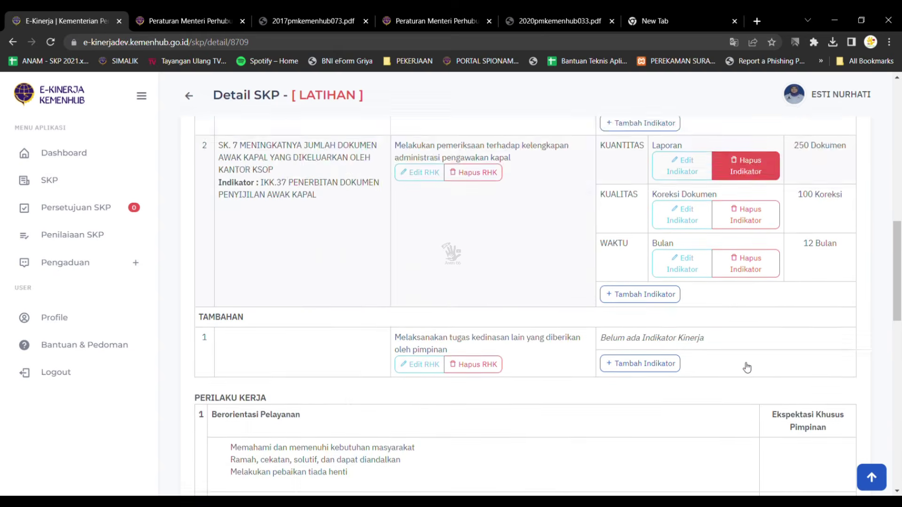
pyautogui.scroll(-10, 745, 367)
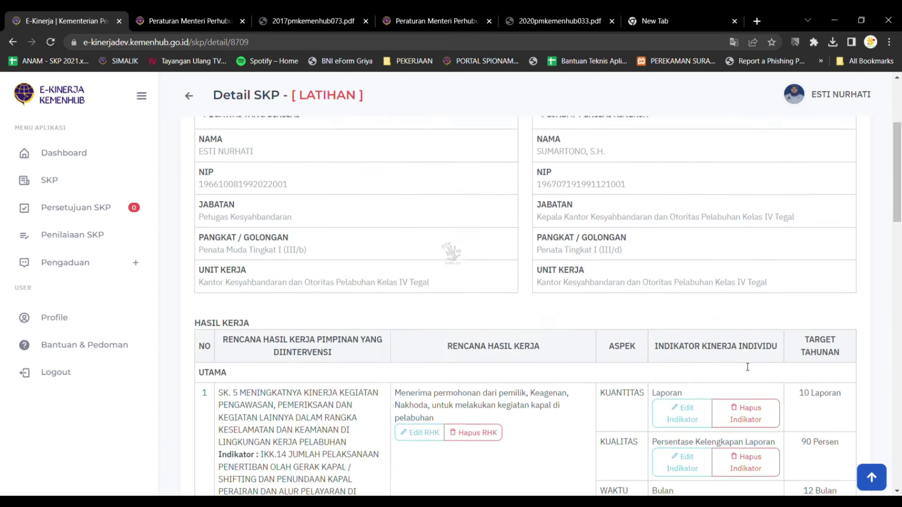
pyautogui.scroll(-4, 746, 366)
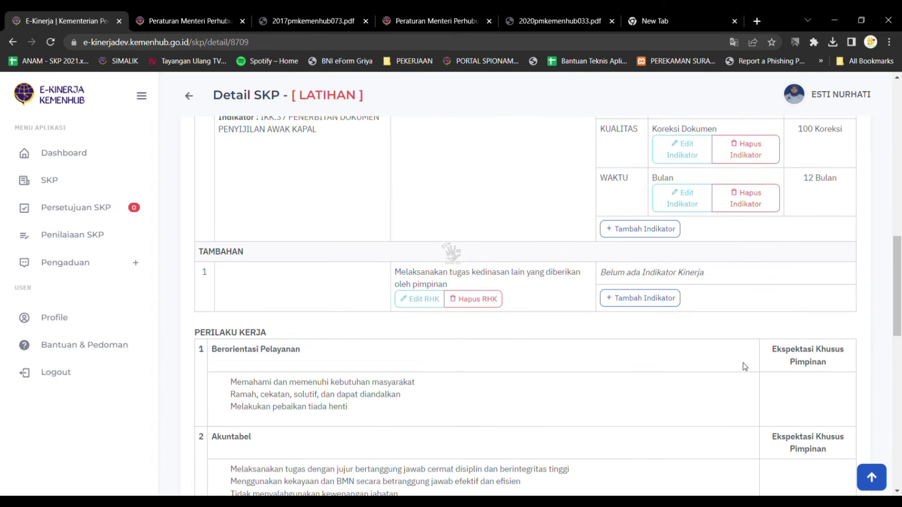
pyautogui.doubleClick(223, 252)
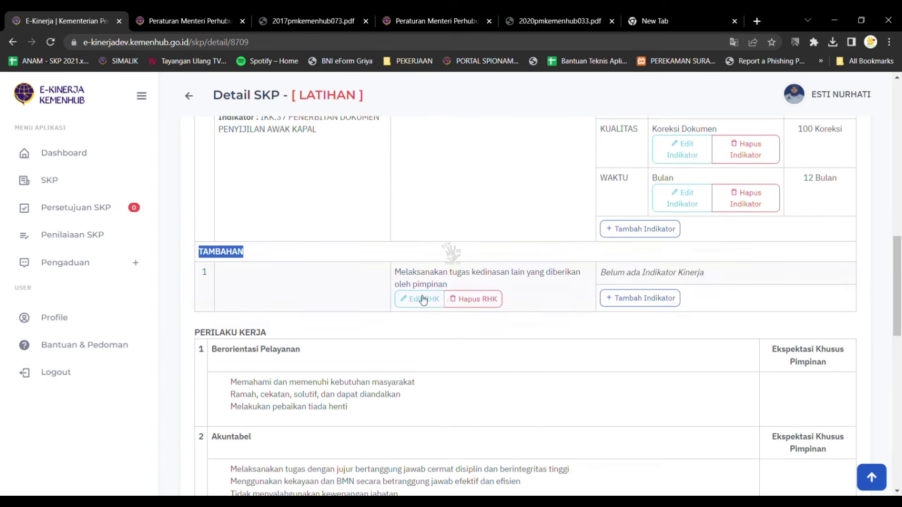
pyautogui.click(644, 299)
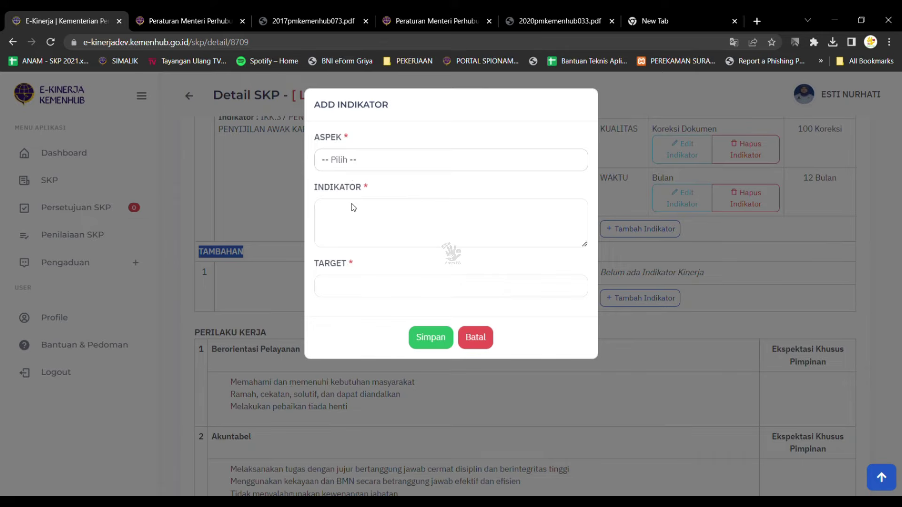
pyautogui.click(359, 215)
pyautogui.click(381, 244)
pyautogui.write('Bulan')
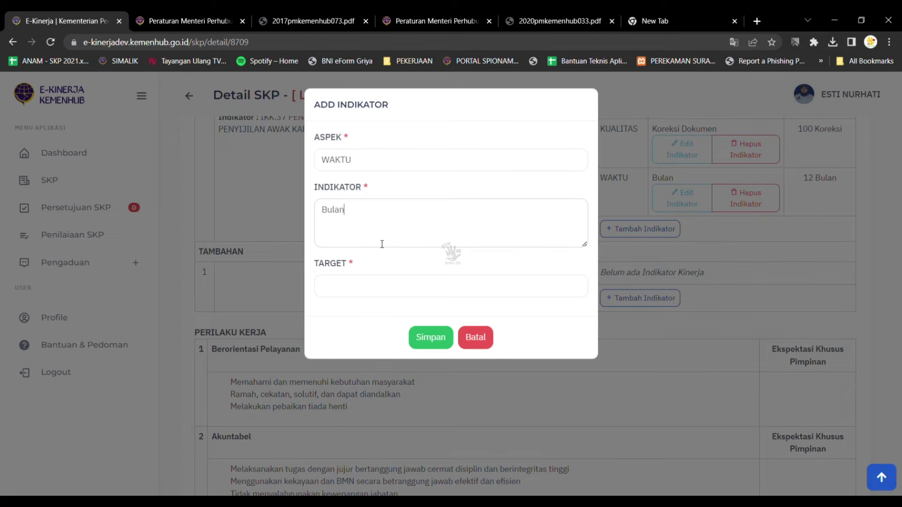
pyautogui.doubleClick(333, 219)
pyautogui.write('Kegiatab')
pyautogui.press('BackSpace')
pyautogui.write('n Perbulan')
# - Set the new indicator's target to "24 Kegiatan", shorten its indicator text to "Kegiatan" and save it
pyautogui.press('Tab')
pyautogui.write('2')
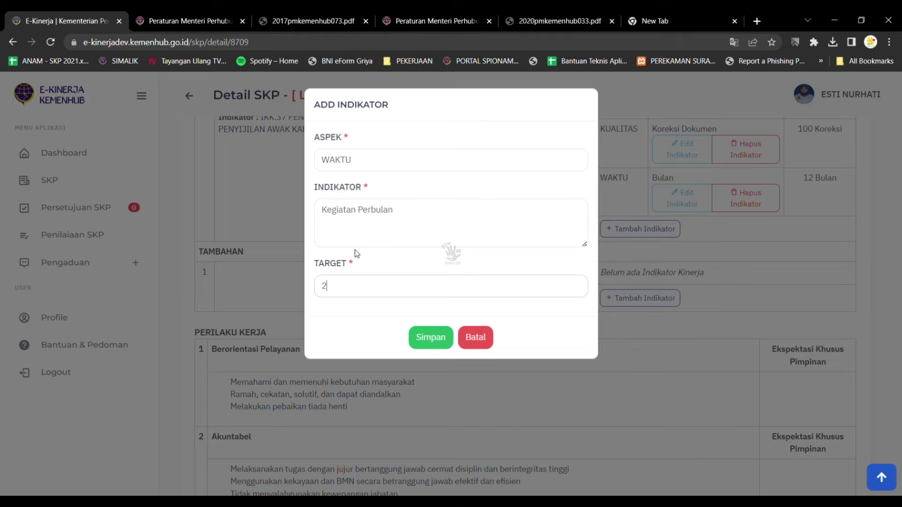
pyautogui.press('BackSpace')
pyautogui.write('24 Kegiatan')
pyautogui.doubleClick(393, 211)
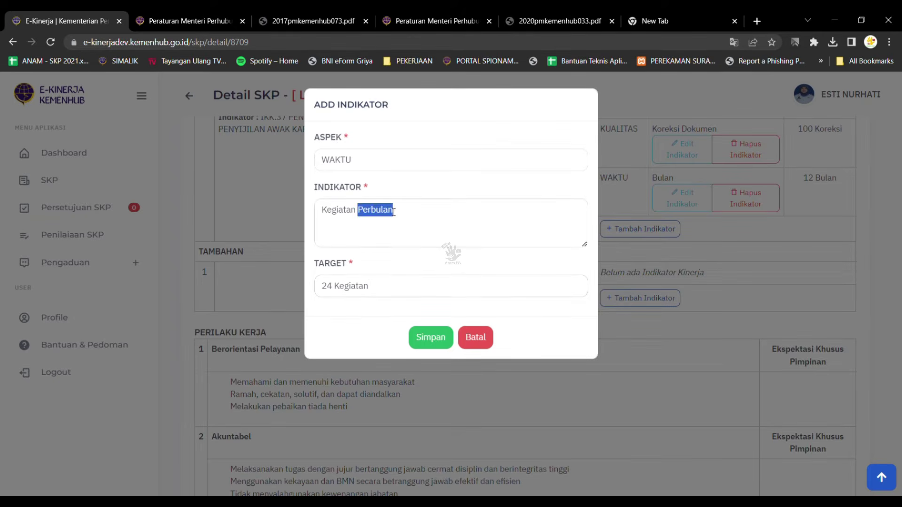
pyautogui.press('BackSpace')
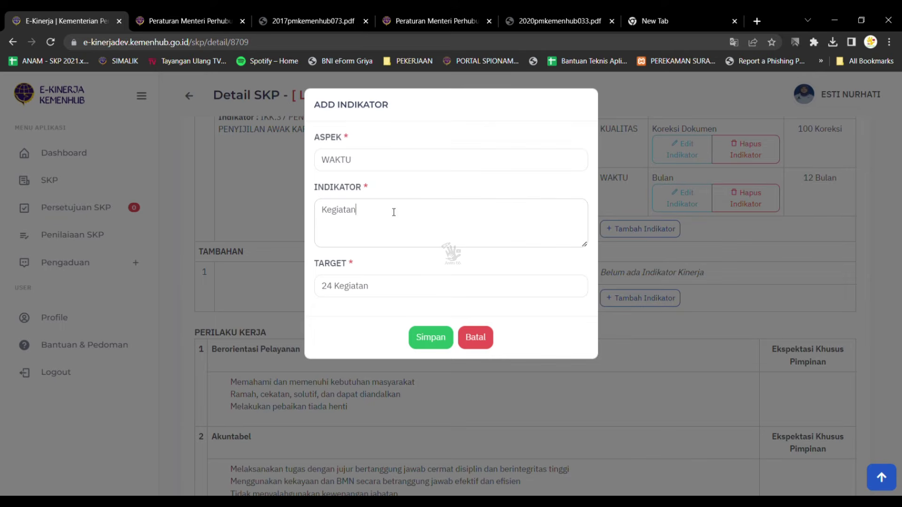
pyautogui.click(432, 339)
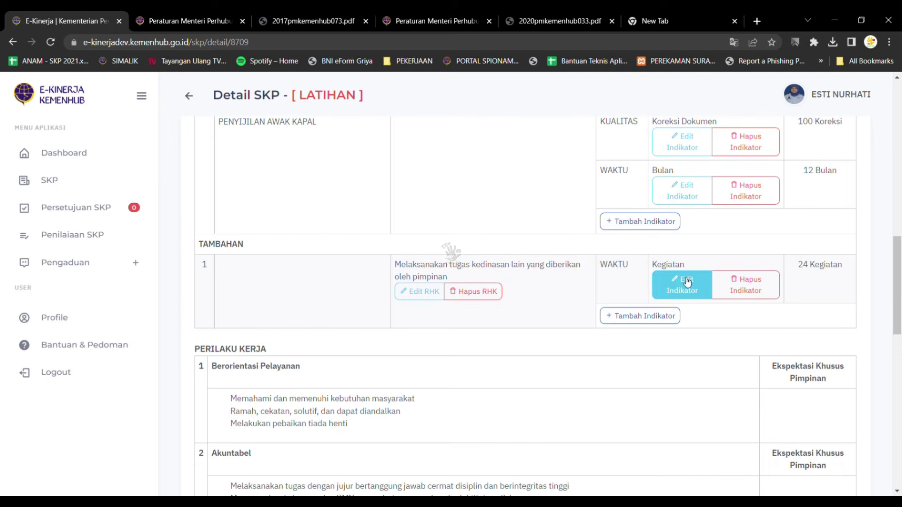
# - Change the aspect of the TAMBAHAN plan's indicator to KUANTITAS and save it
pyautogui.click(687, 282)
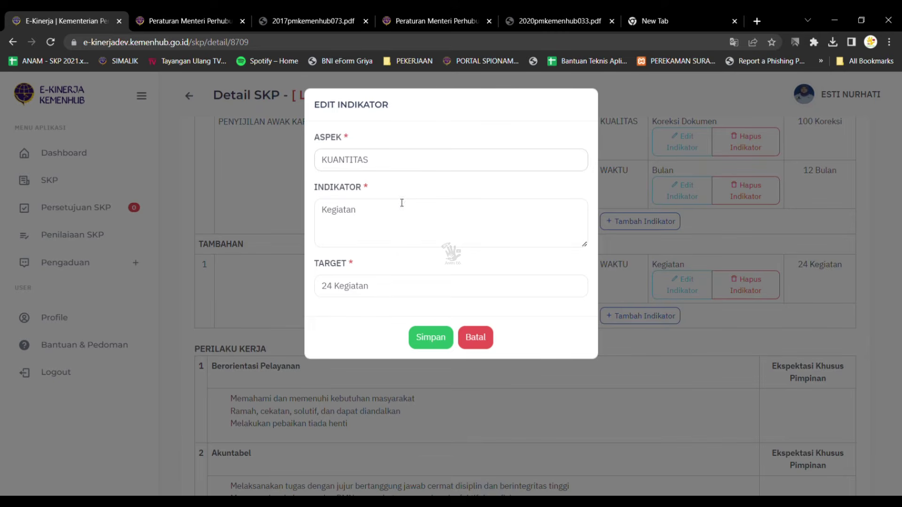
pyautogui.click(433, 337)
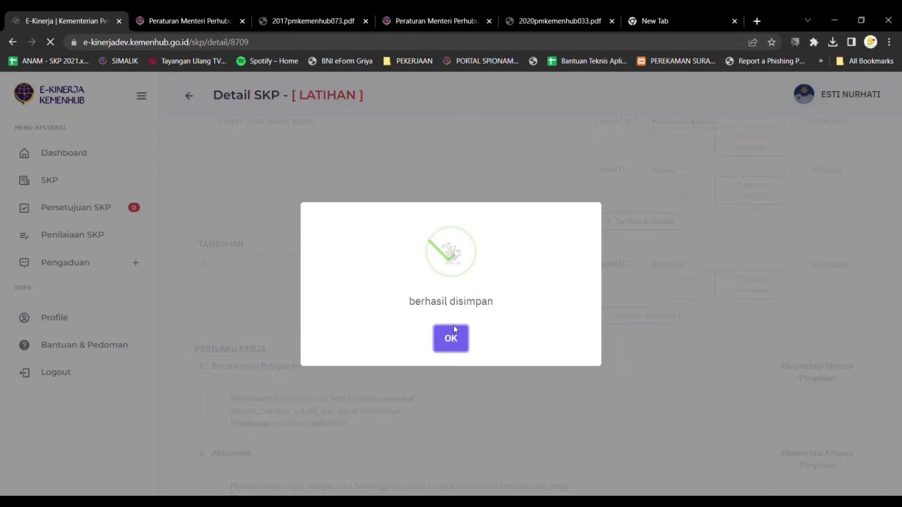
pyautogui.click(452, 339)
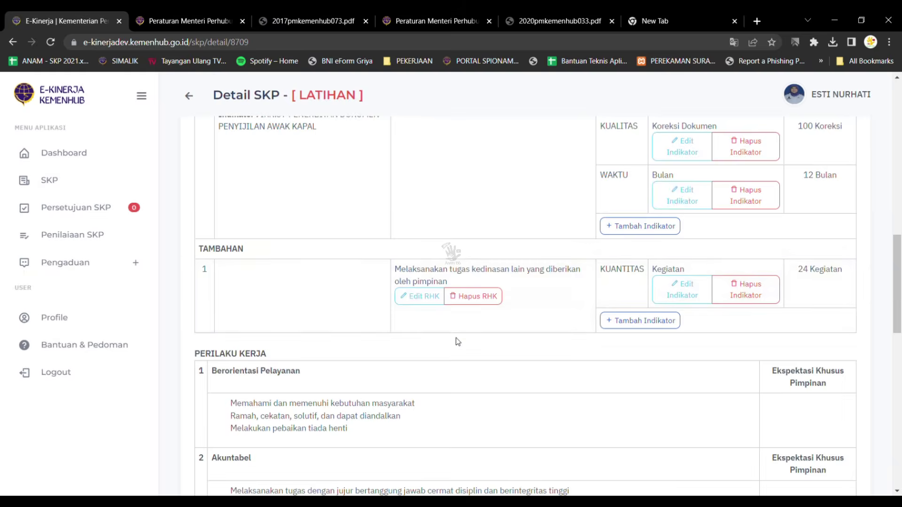
# - Fill in the DUKUNGAN SUMBER DAYA attachment with "ATK pendukung untuk verifikasi dokumen" and save it
pyautogui.scroll(-3, 511, 346)
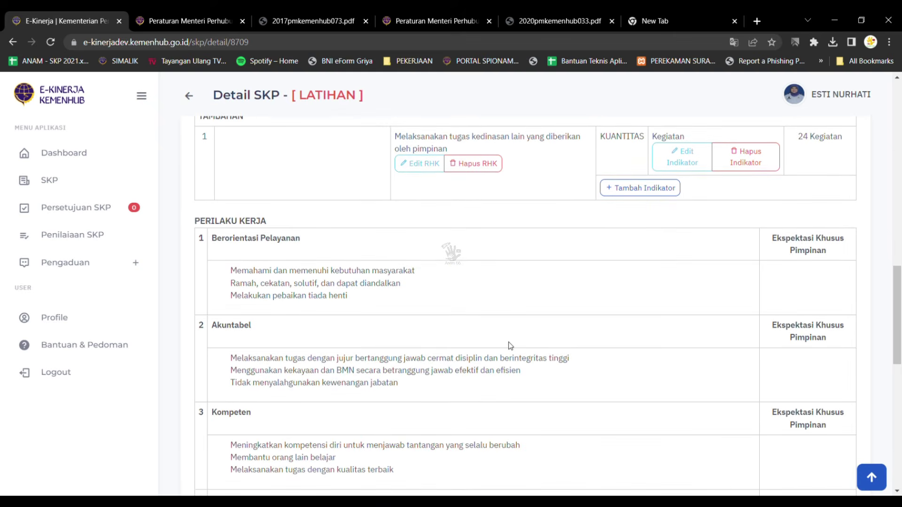
pyautogui.scroll(-10, 509, 345)
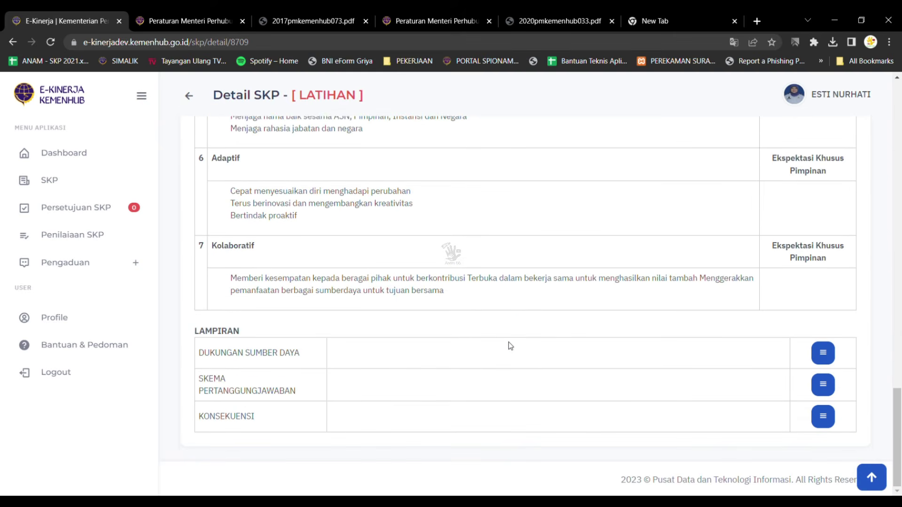
pyautogui.doubleClick(232, 332)
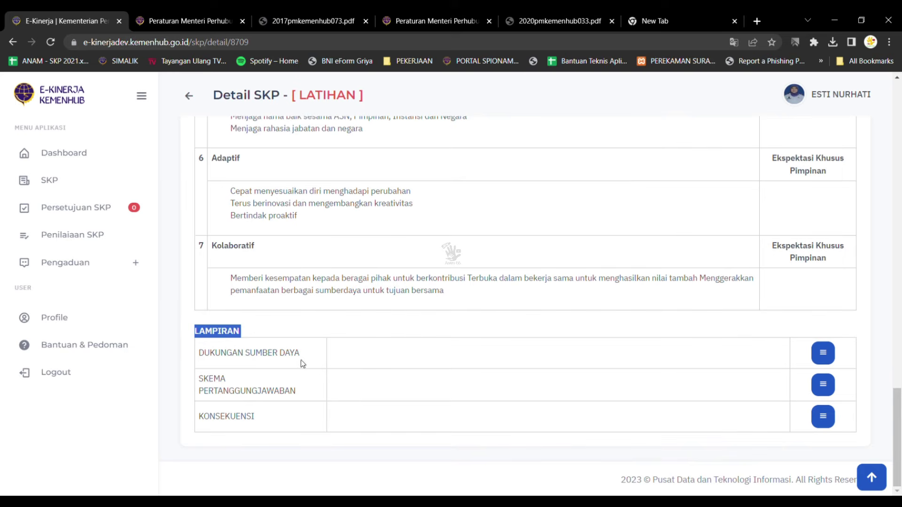
pyautogui.click(831, 351)
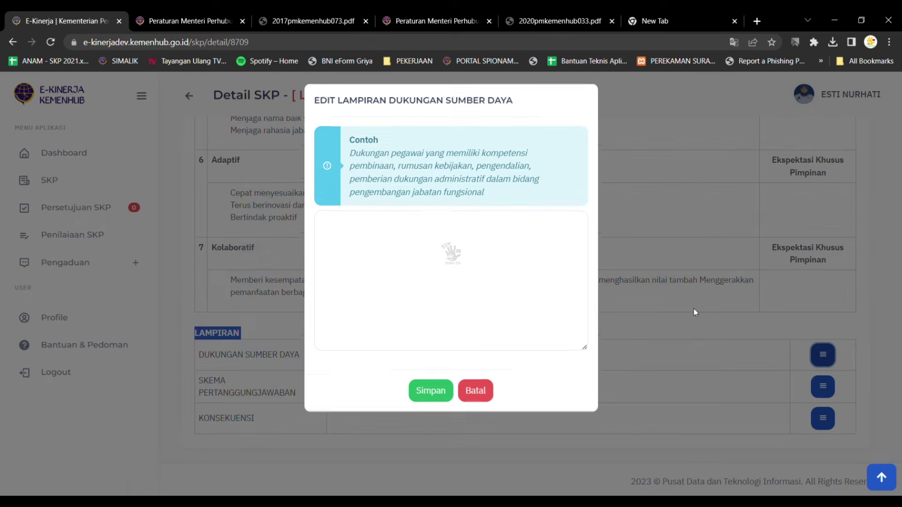
pyautogui.click(443, 255)
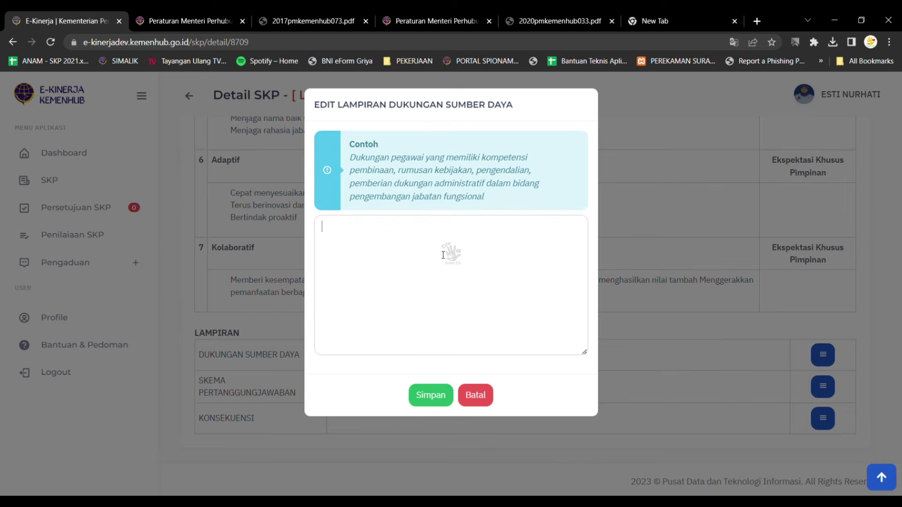
pyautogui.write('ATK pendujkung untuk verifik')
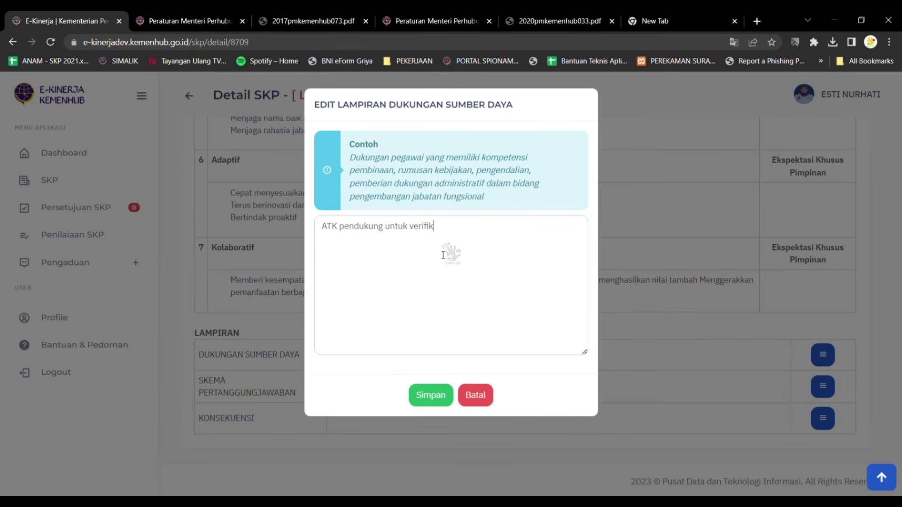
pyautogui.write('asi dokumen')
pyautogui.click(435, 404)
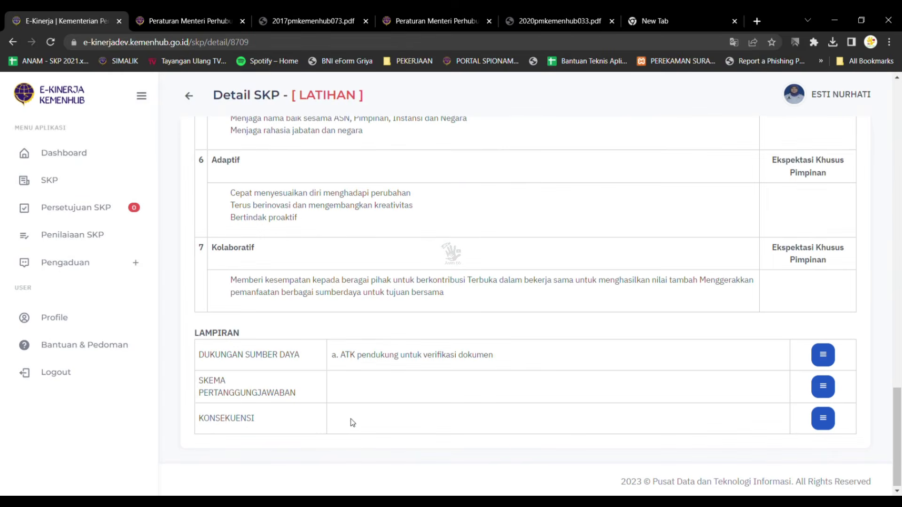
# - Fill in the SKEMA PERTANGGUNGJAWABAN attachment with "hasil kerja dilaporkan setiap bulan ataupun insidental" and save it
pyautogui.click(823, 386)
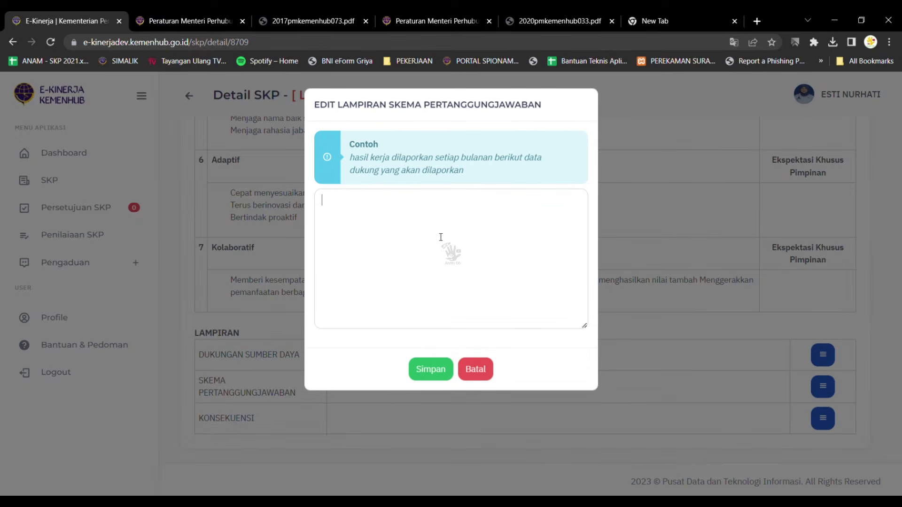
pyautogui.write('hasd')
pyautogui.press('BackSpace')
pyautogui.write('il kerj')
pyautogui.write('a dilap')
pyautogui.write('orj')
pyautogui.press('BackSpace')
pyautogui.write('kan setiap bulab')
pyautogui.press('BackSpace')
pyautogui.write('n a')
pyautogui.write('r=tau')
pyautogui.press('BackSpace')
pyautogui.press('BackSpace')
pyautogui.press('BackSpace')
pyautogui.press('BackSpace')
pyautogui.press('BackSpace')
pyautogui.write('taupun ')
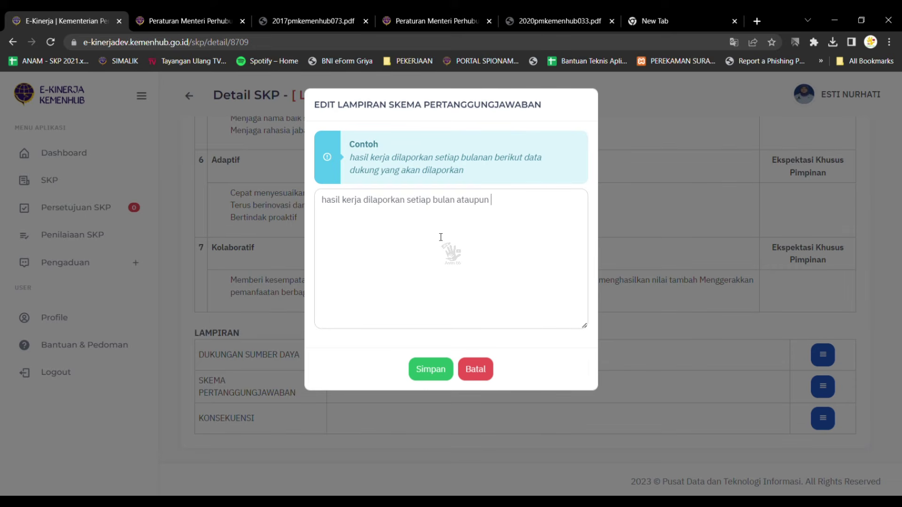
pyautogui.write('insidental')
pyautogui.click(426, 371)
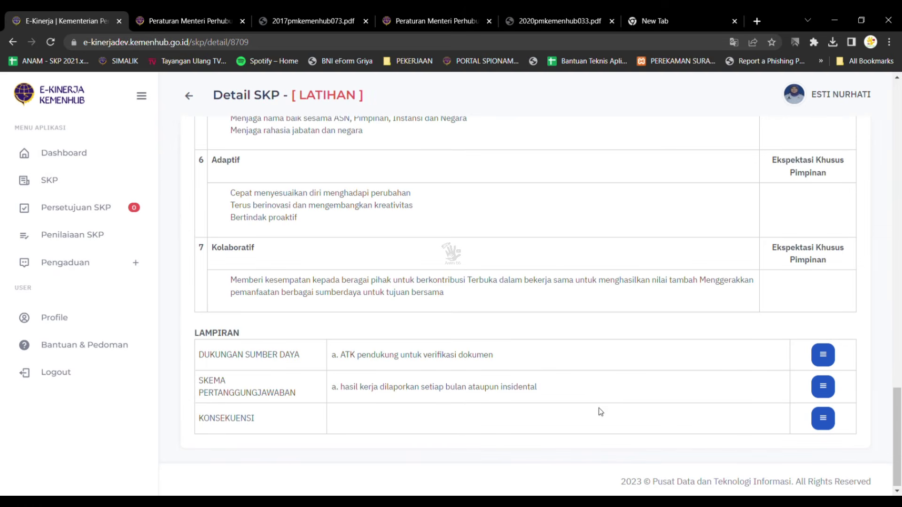
# - Enter "apabila memenuhi ekspektasi Pimpinan maka saya berhak mendapat penilaian sangat baik" as the first line of the KONSEKUENSI attachment, reusing the example wording
pyautogui.click(823, 419)
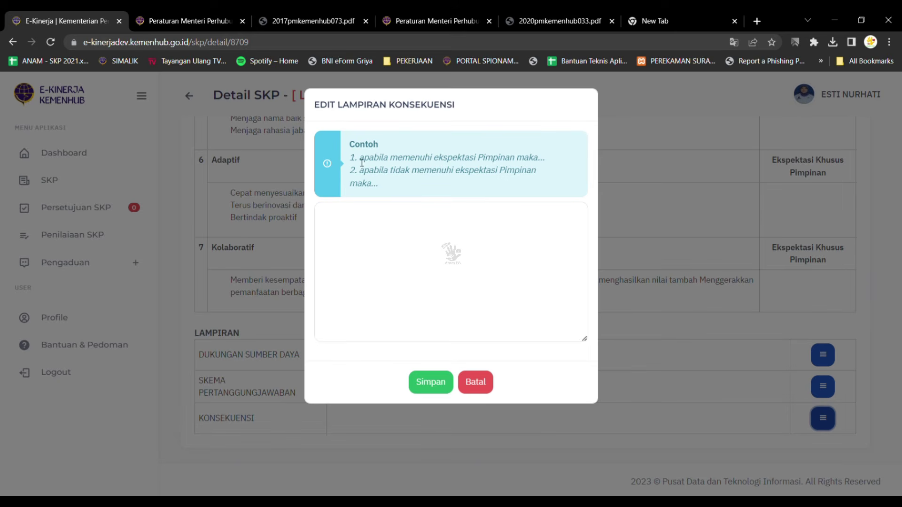
pyautogui.moveTo(360, 158); pyautogui.dragTo(541, 158)
pyautogui.hotkey('ctrl', 'c')
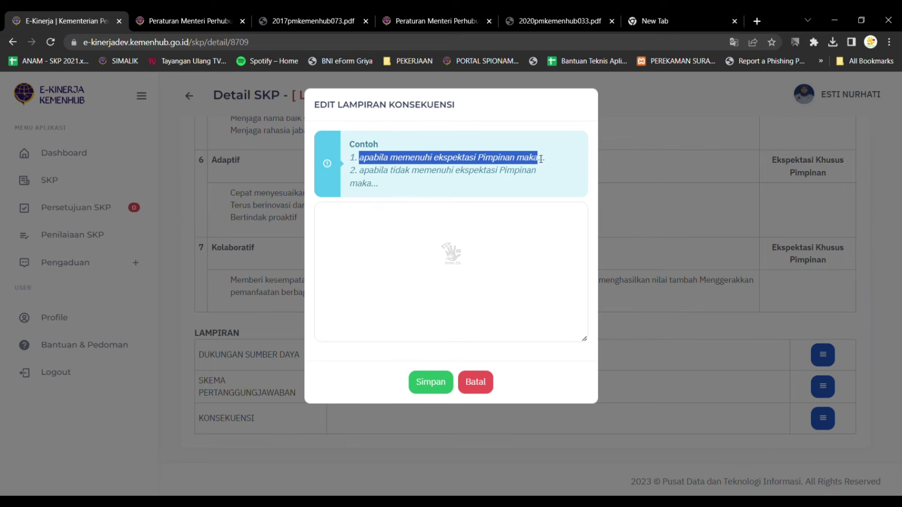
pyautogui.click(421, 243)
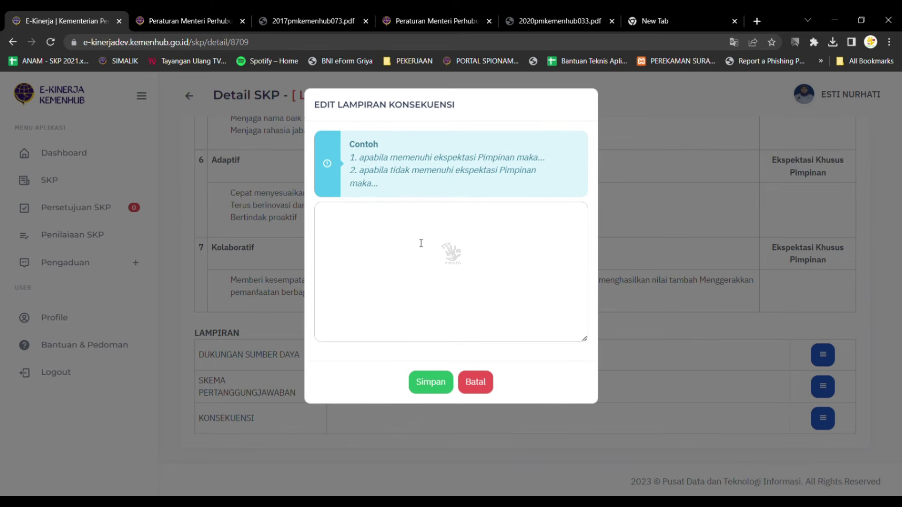
pyautogui.hotkey('ctrl', 'v')
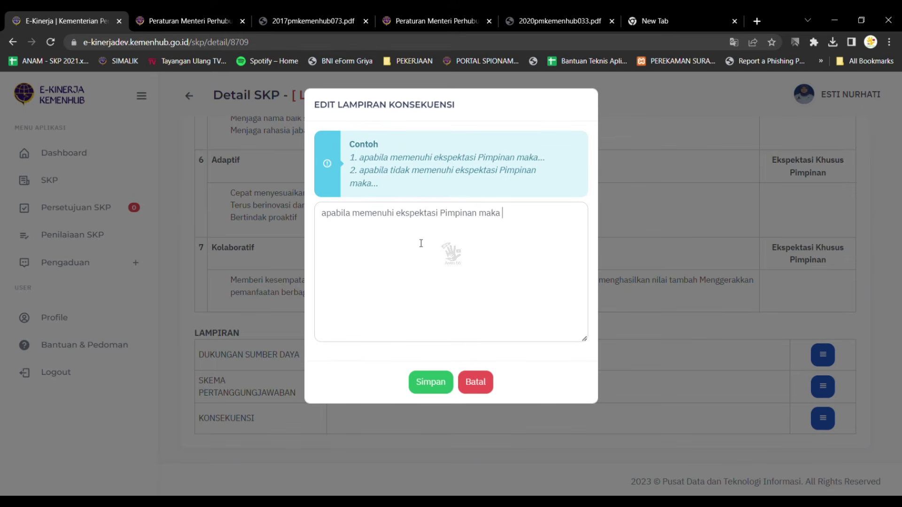
pyautogui.write('m')
pyautogui.press('BackSpace')
pyautogui.write('a')
pyautogui.press('BackSpace')
pyautogui.write('saya berhak mendapat peb')
pyautogui.press('BackSpace')
pyautogui.write('enilaisa')
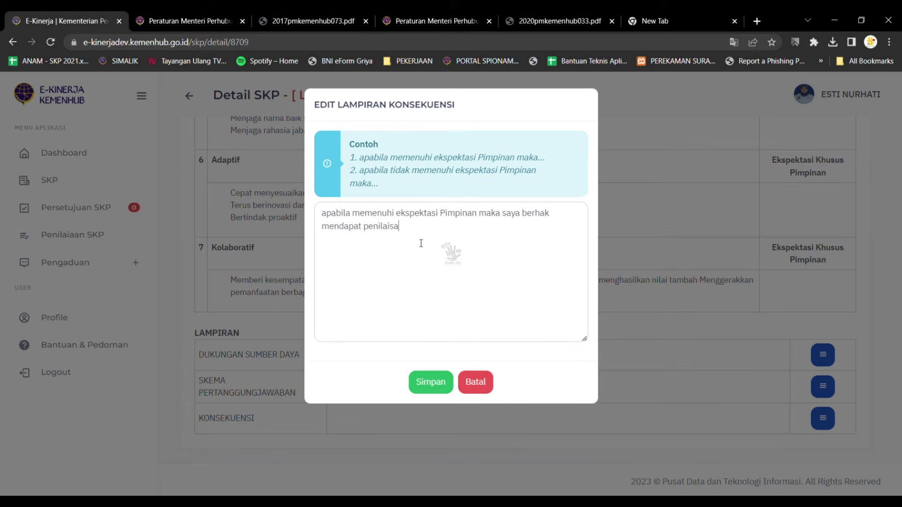
pyautogui.press('BackSpace')
pyautogui.write('an sangat baik')
# - Add the second line "apabila tidak memenuhi ekspektasi Pimpinan maka saya siap dievaluasi kinerjanya" to the KONSEKUENSI attachment and save it
pyautogui.moveTo(359, 177); pyautogui.dragTo(543, 174)
pyautogui.hotkey('ctrl', 'c')
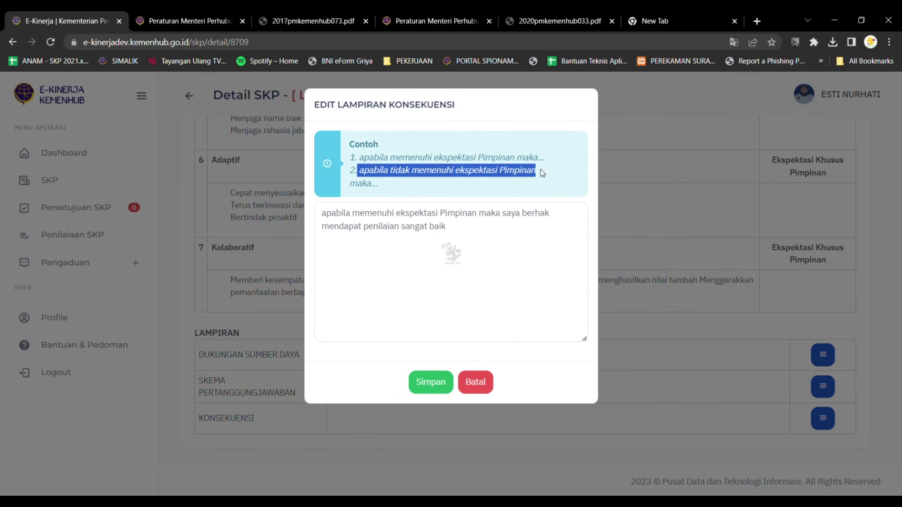
pyautogui.click(346, 250)
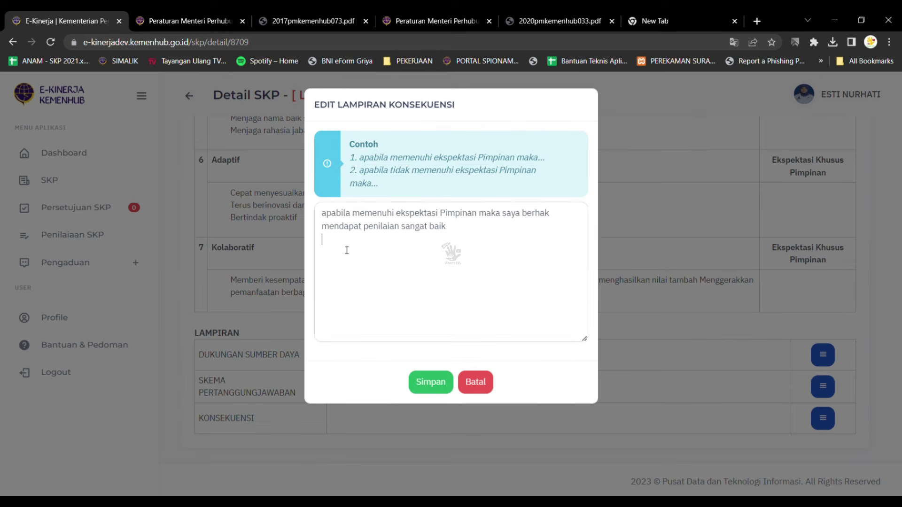
pyautogui.hotkey('ctrl', 'v')
pyautogui.write('maka')
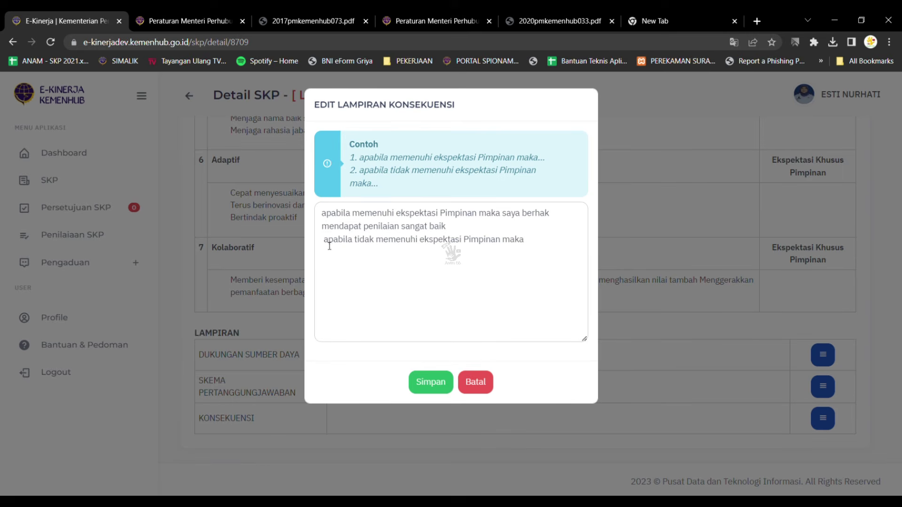
pyautogui.press('BackSpace')
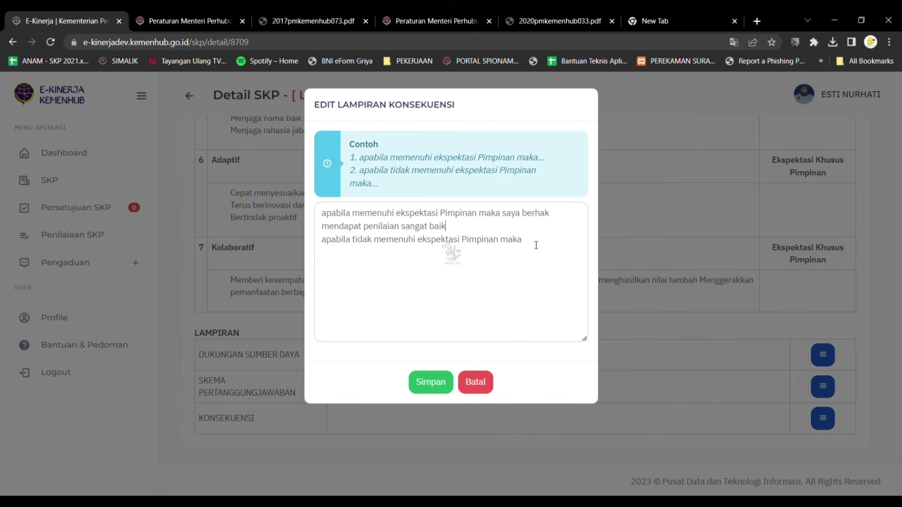
pyautogui.write('say')
pyautogui.press('BackSpace')
pyautogui.press('BackSpace')
pyautogui.press('BackSpace')
pyautogui.write('perluksaya siap dievalua')
pyautogui.write('si kinerjanya')
pyautogui.click(433, 383)
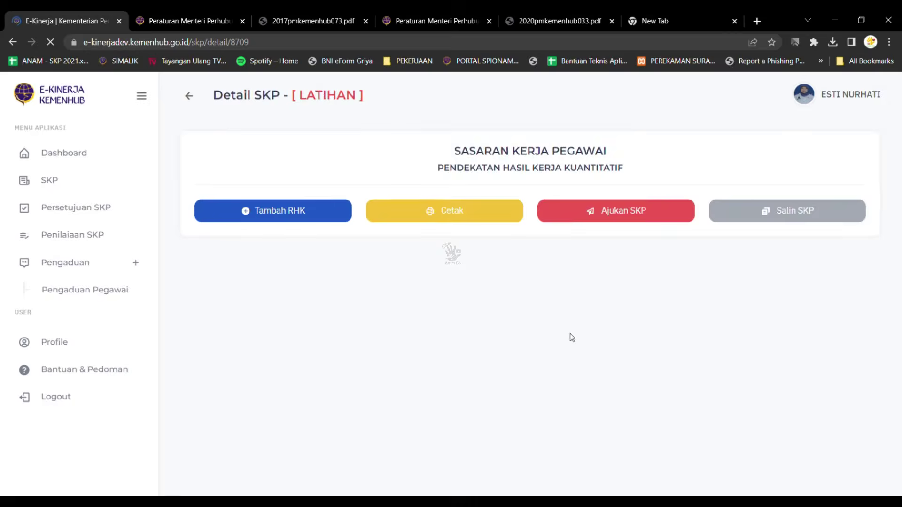
# - Submit the SKP for the period 01 Jan 2023 - 31 Dec 2023 for approval and return to the SKP list
pyautogui.scroll(20, 533, 343)
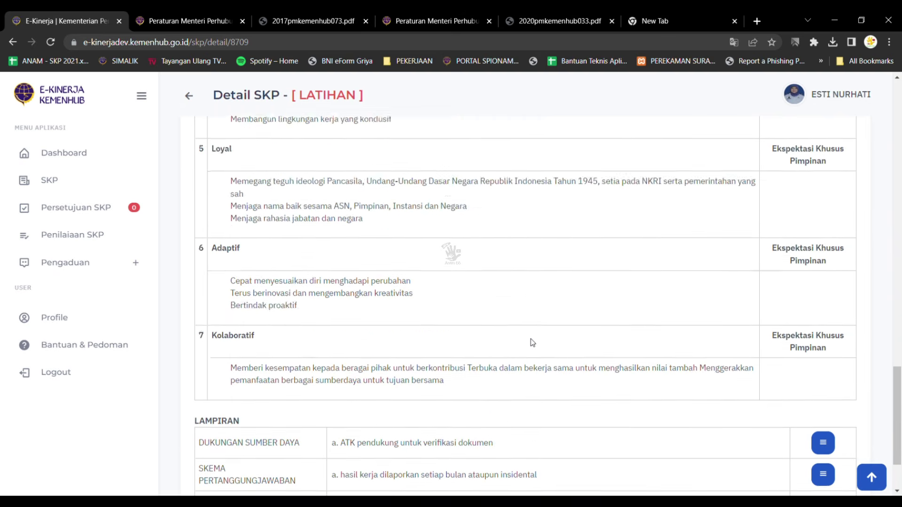
pyautogui.scroll(-1, 532, 343)
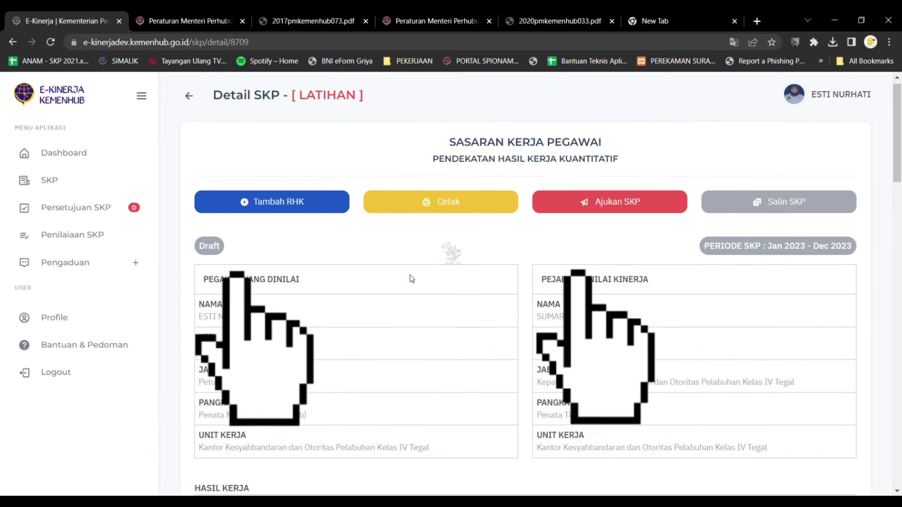
pyautogui.click(606, 205)
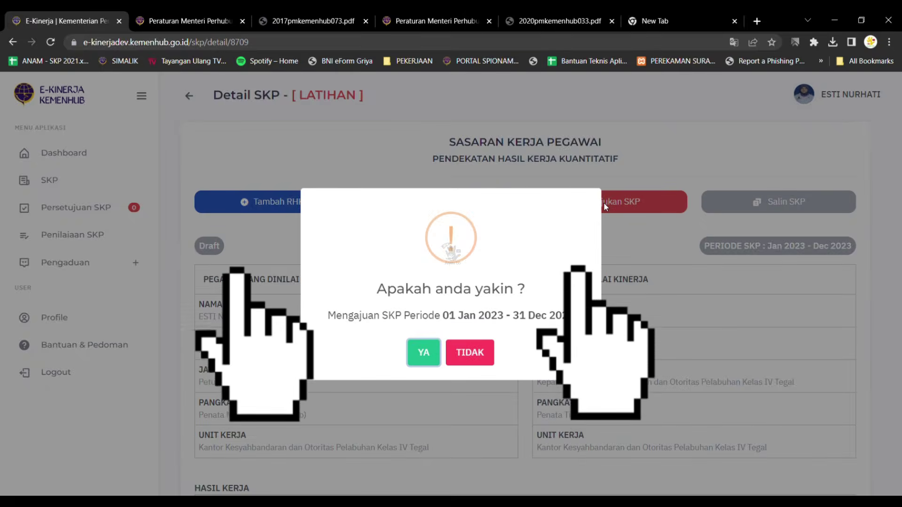
pyautogui.click(423, 343)
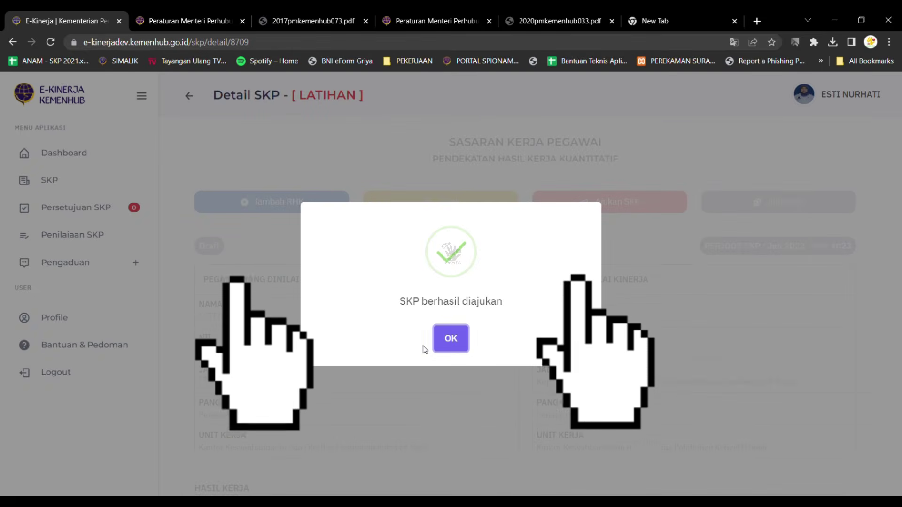
pyautogui.tripleClick(473, 305)
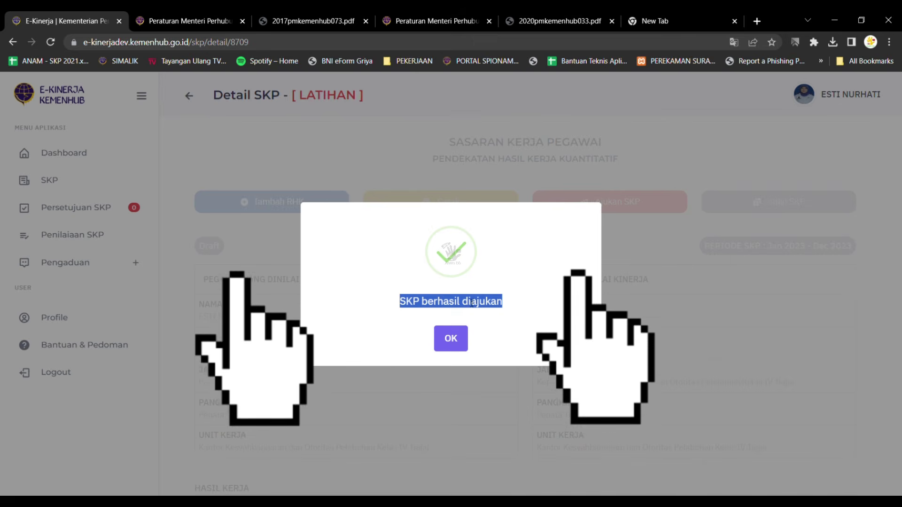
pyautogui.click(452, 339)
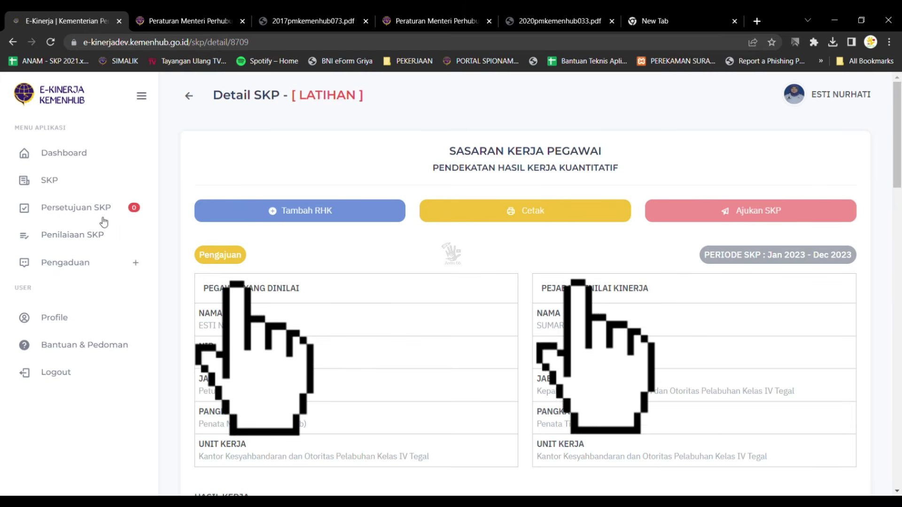
pyautogui.click(53, 180)
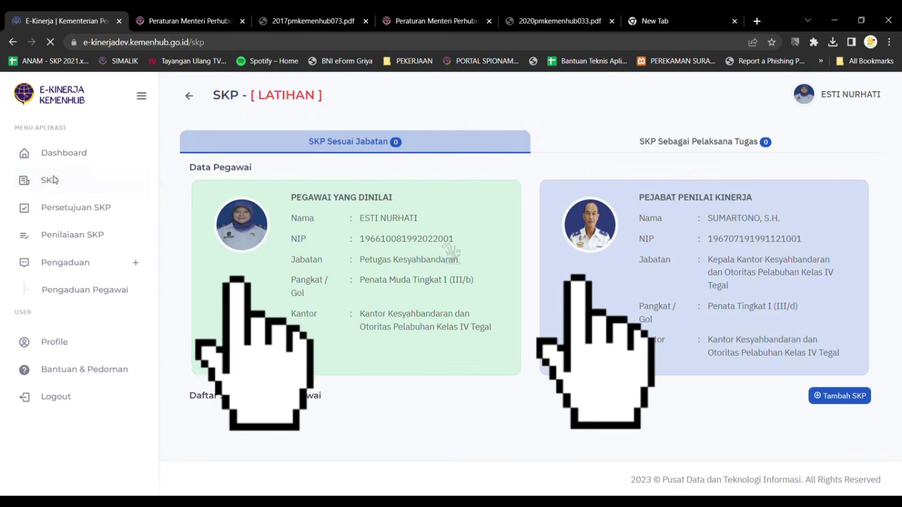